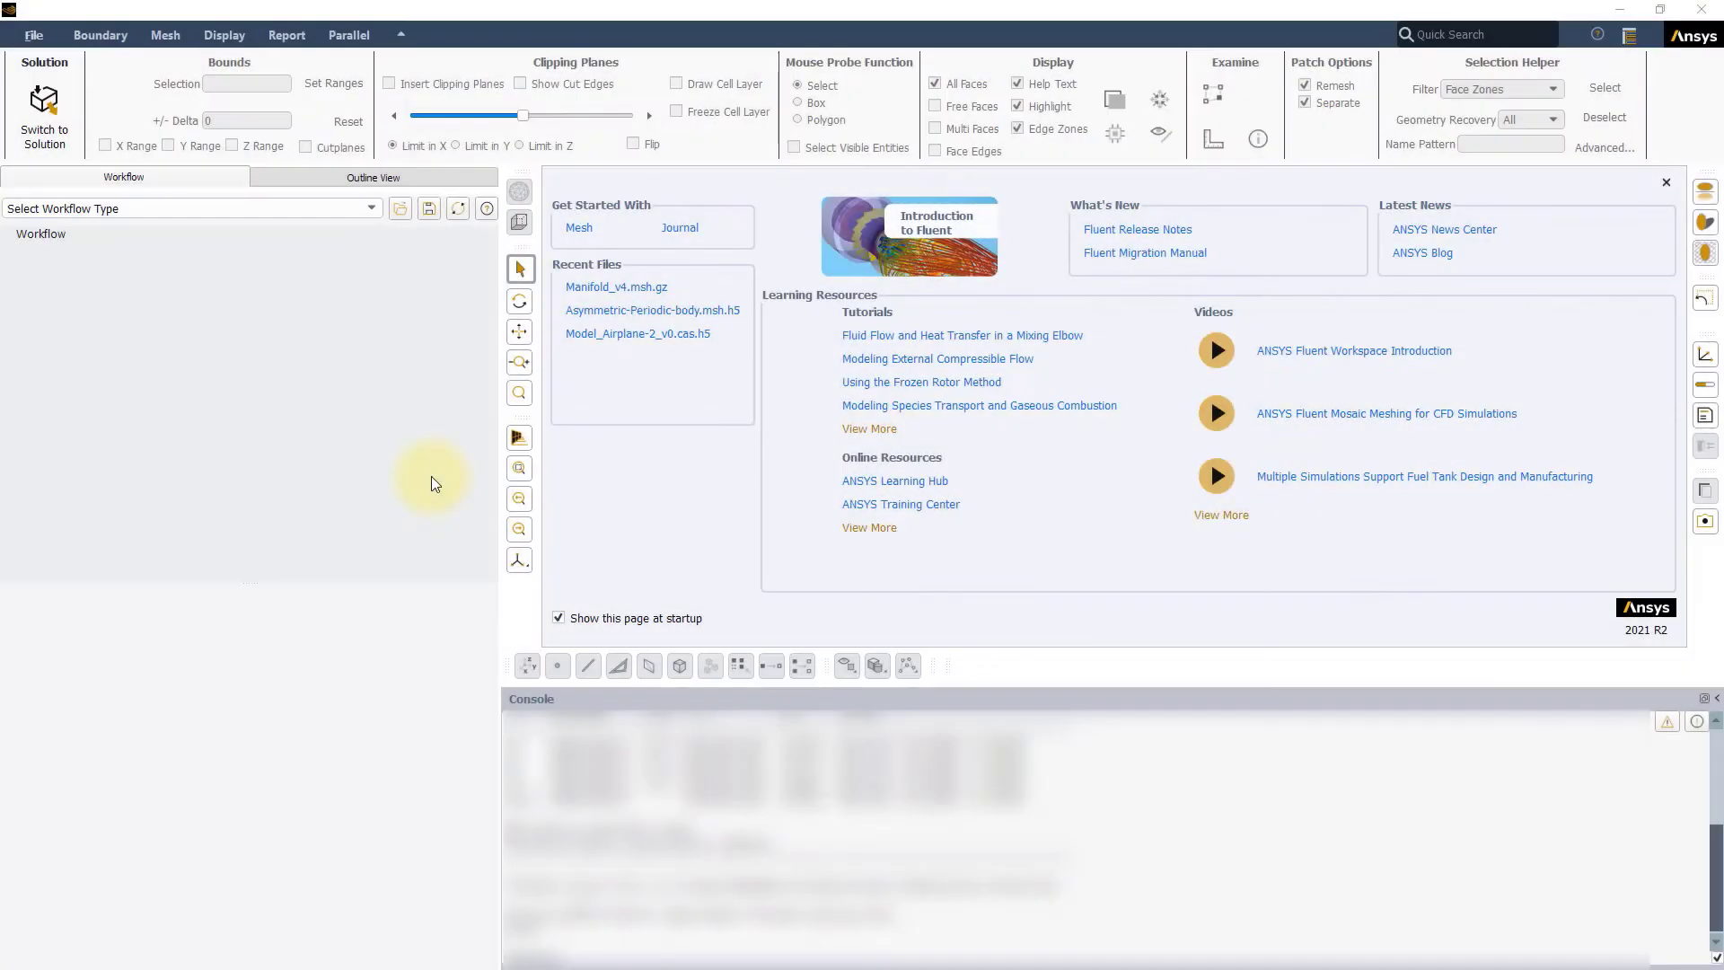
- Start a Watertight Geometry workflow and import the CAD geometry file Asymmetric-Periodic-body.scdoc
click(309, 209)
click(126, 240)
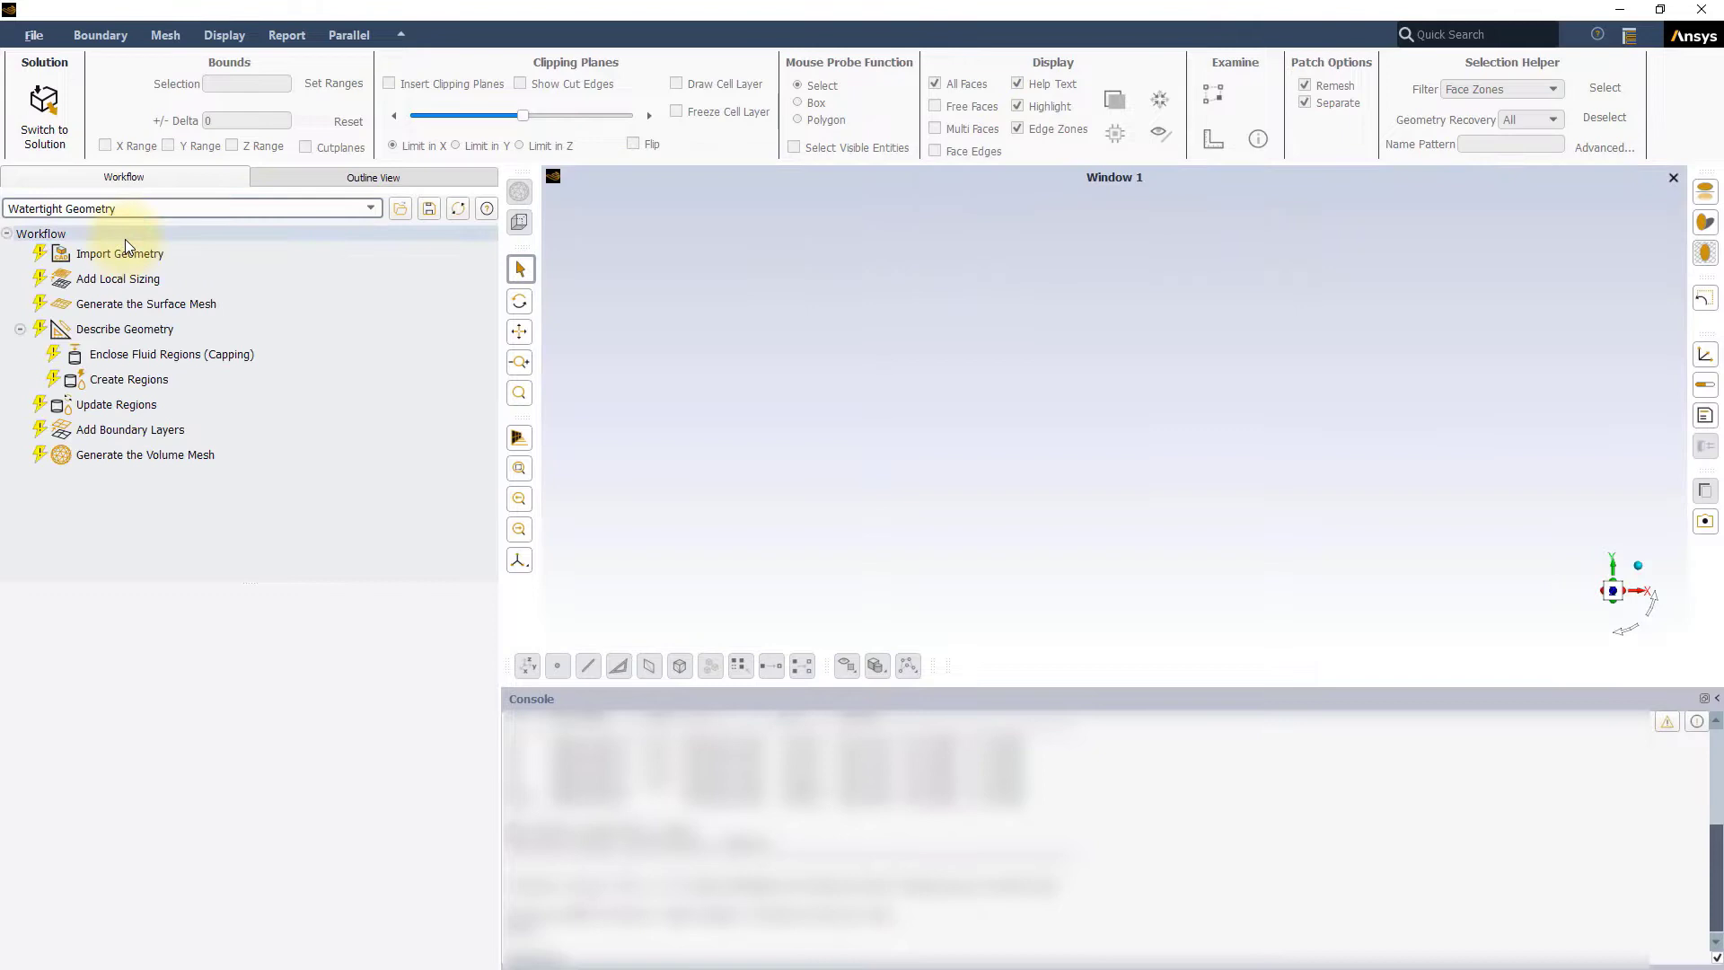
click(127, 251)
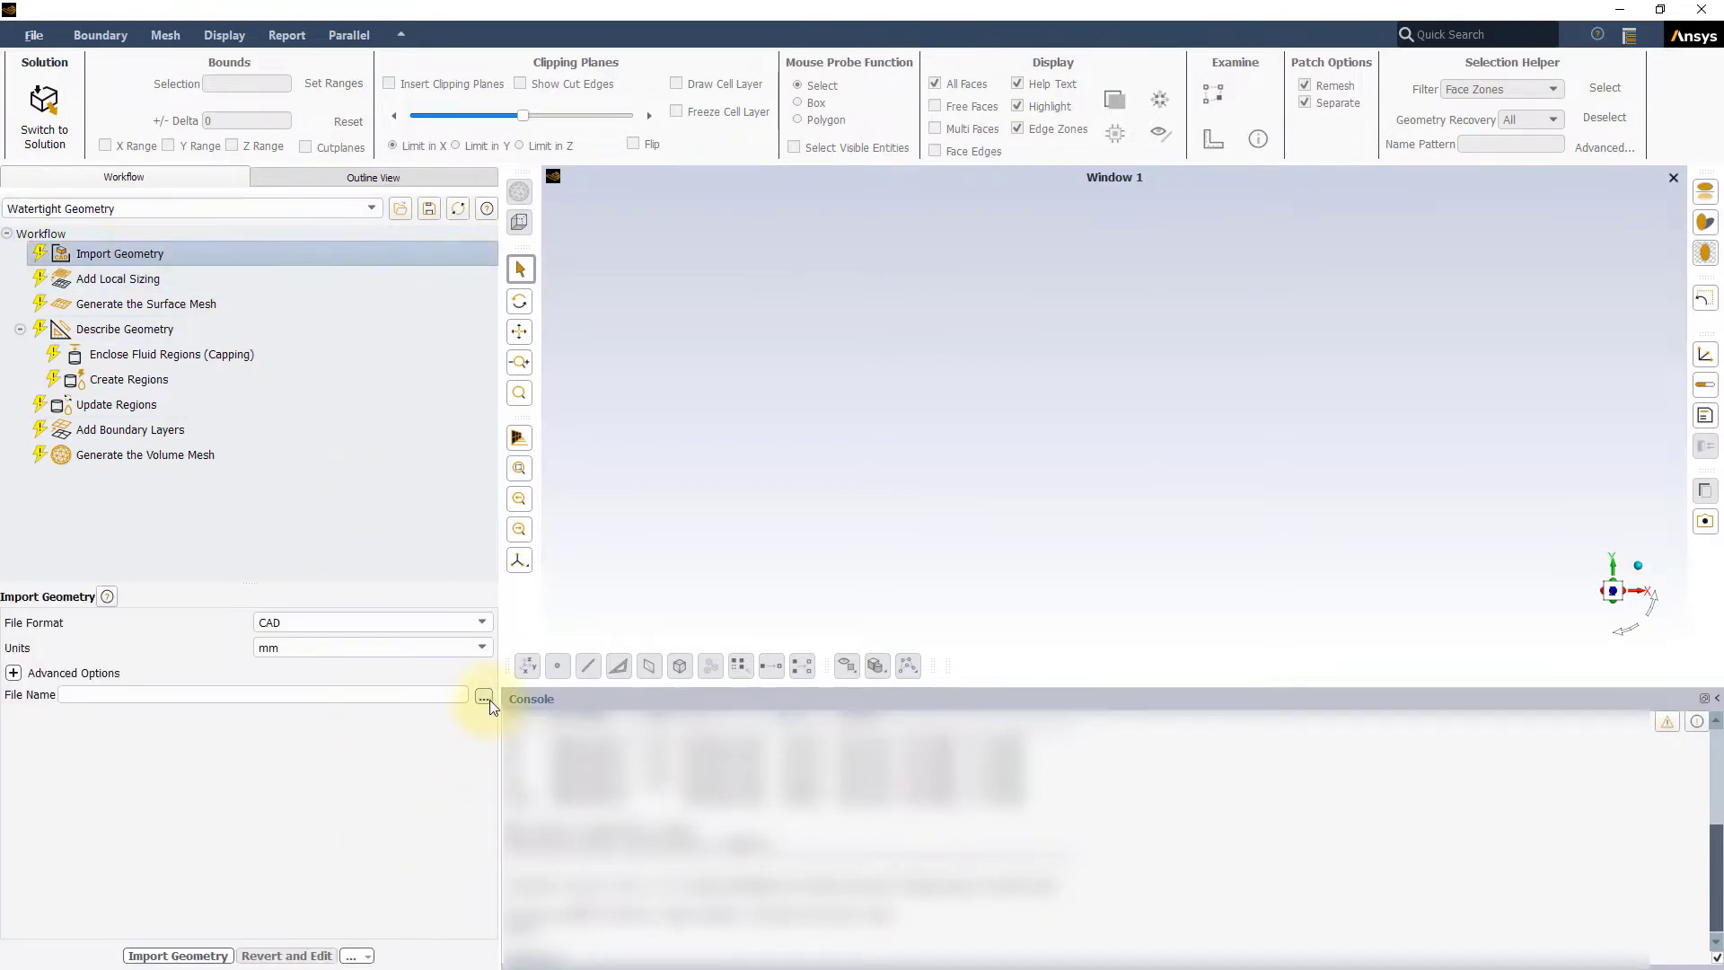
click(483, 696)
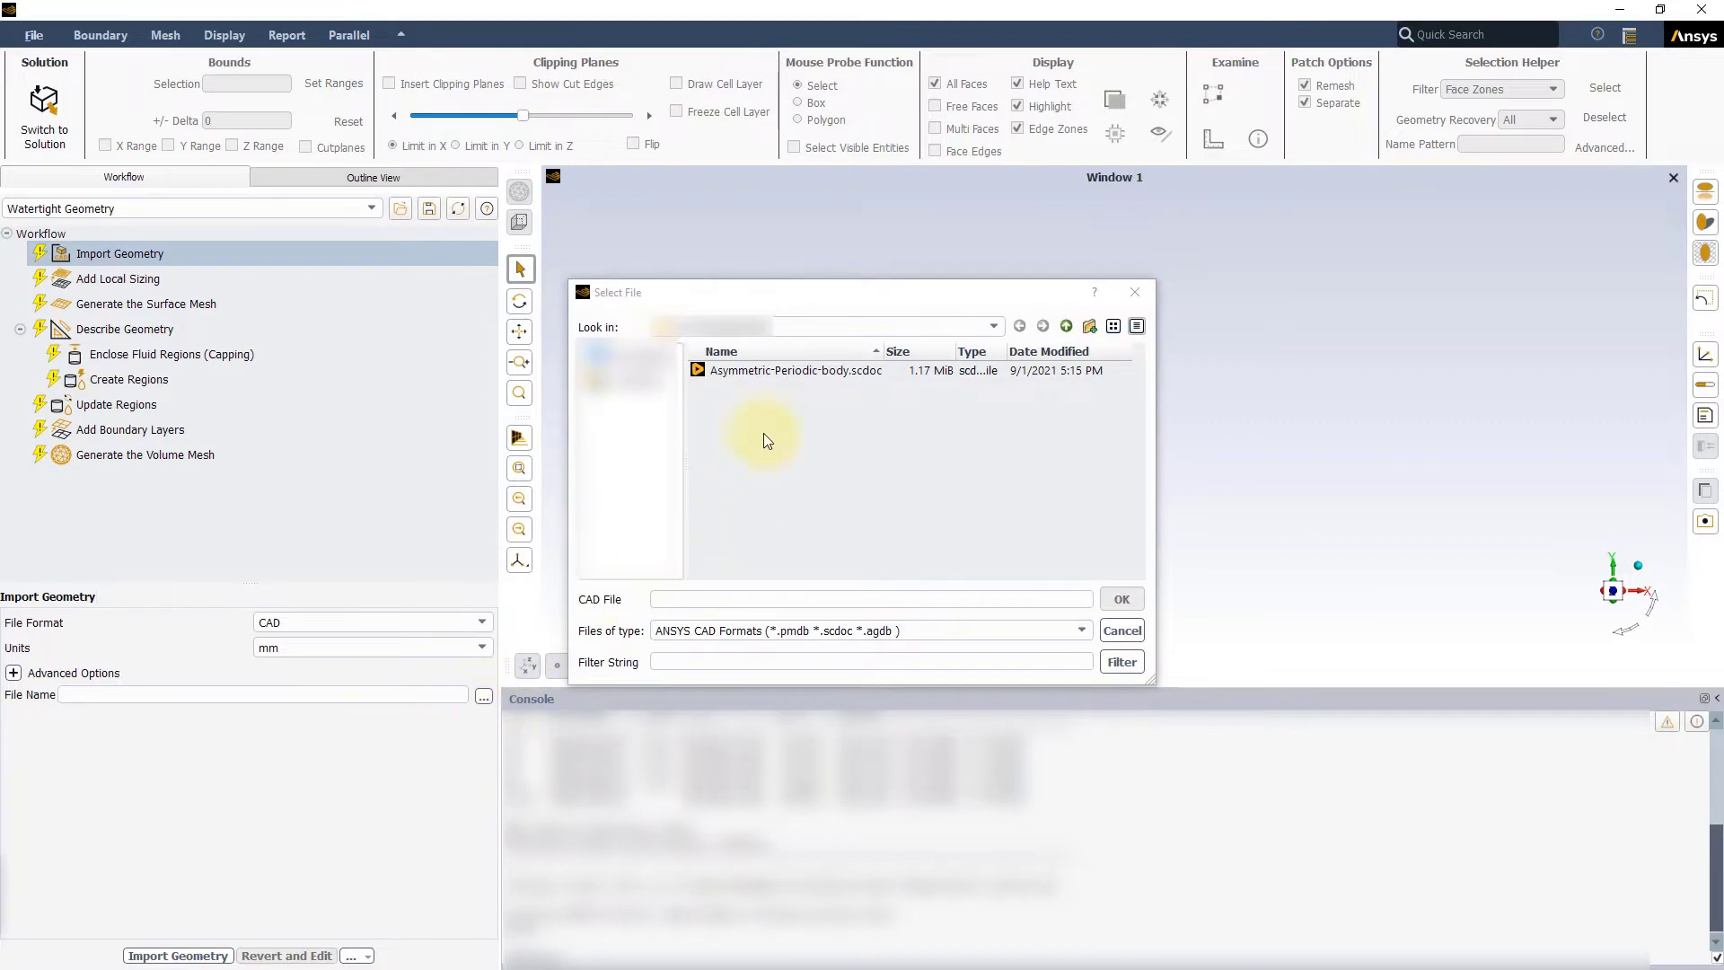
click(781, 376)
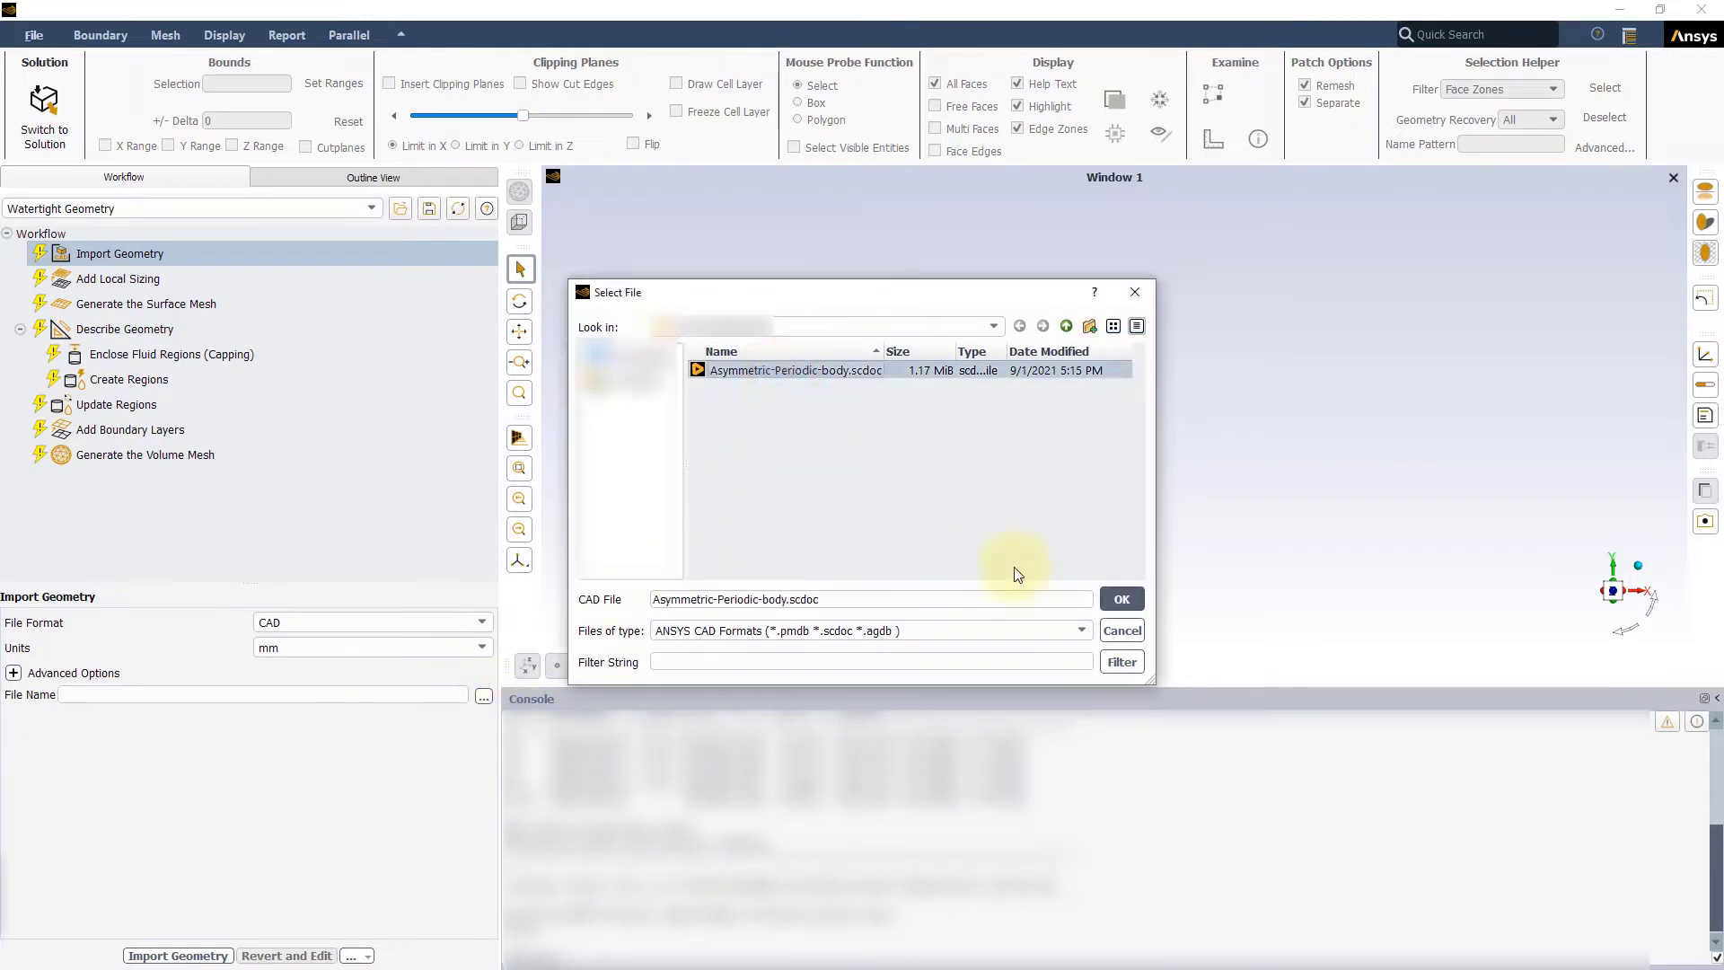
click(1121, 599)
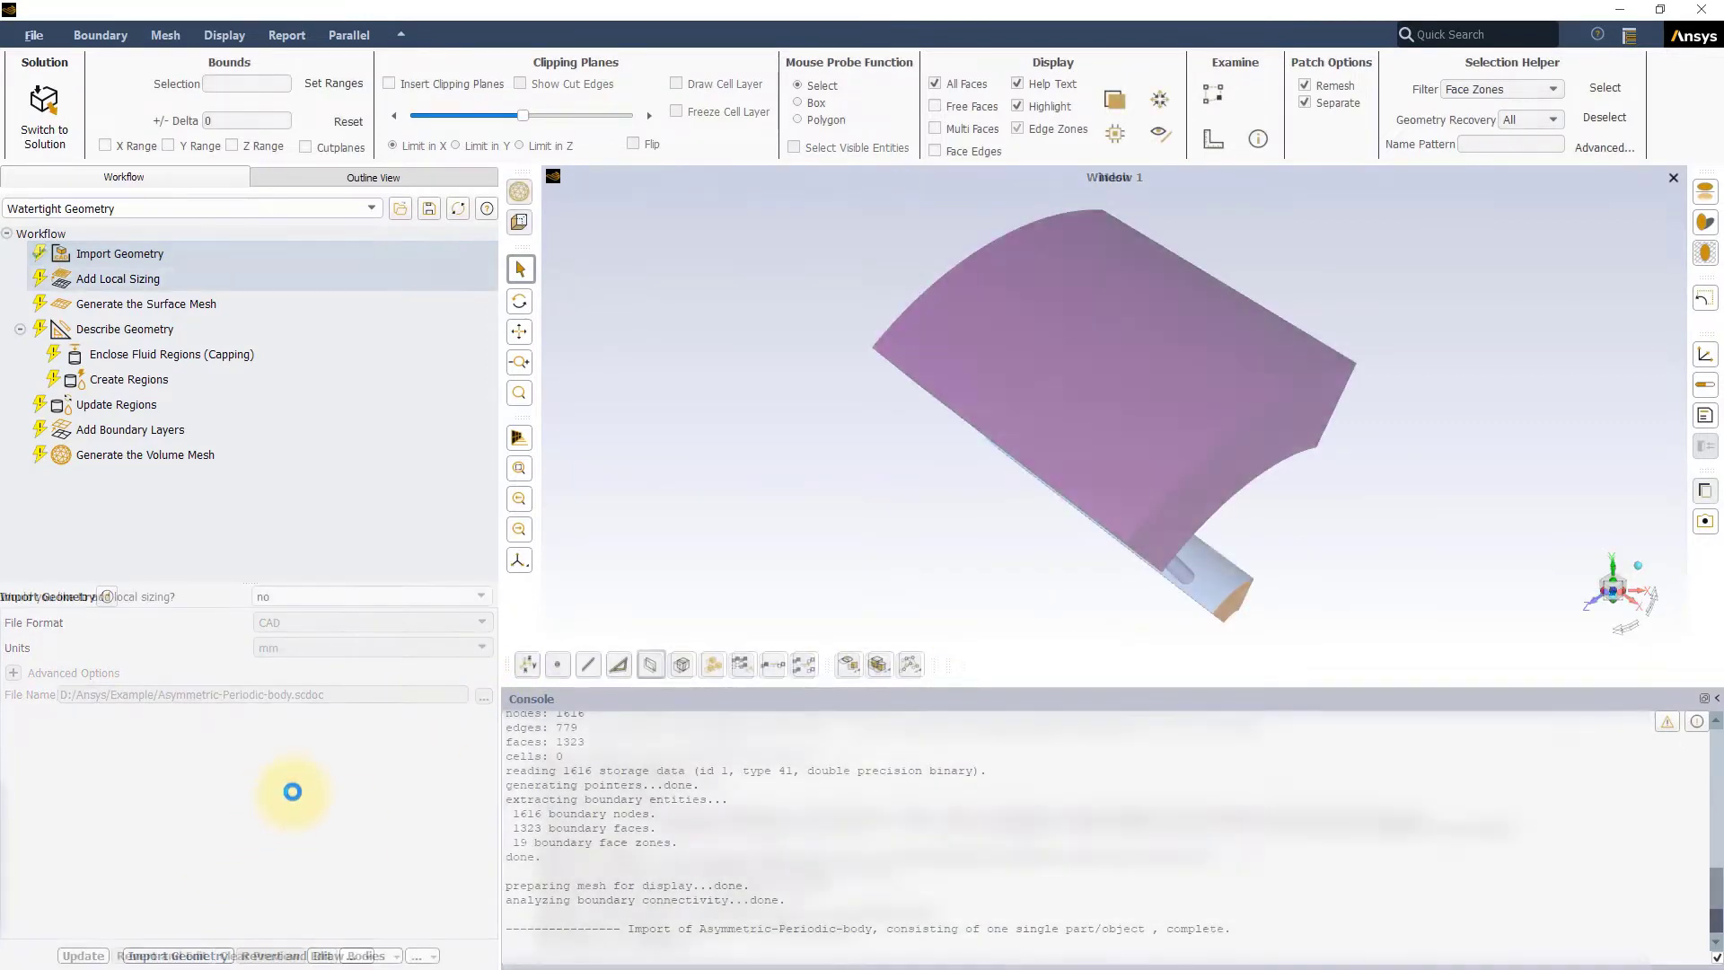
- Enable local sizing and choose Curvature as the size control type
click(481, 597)
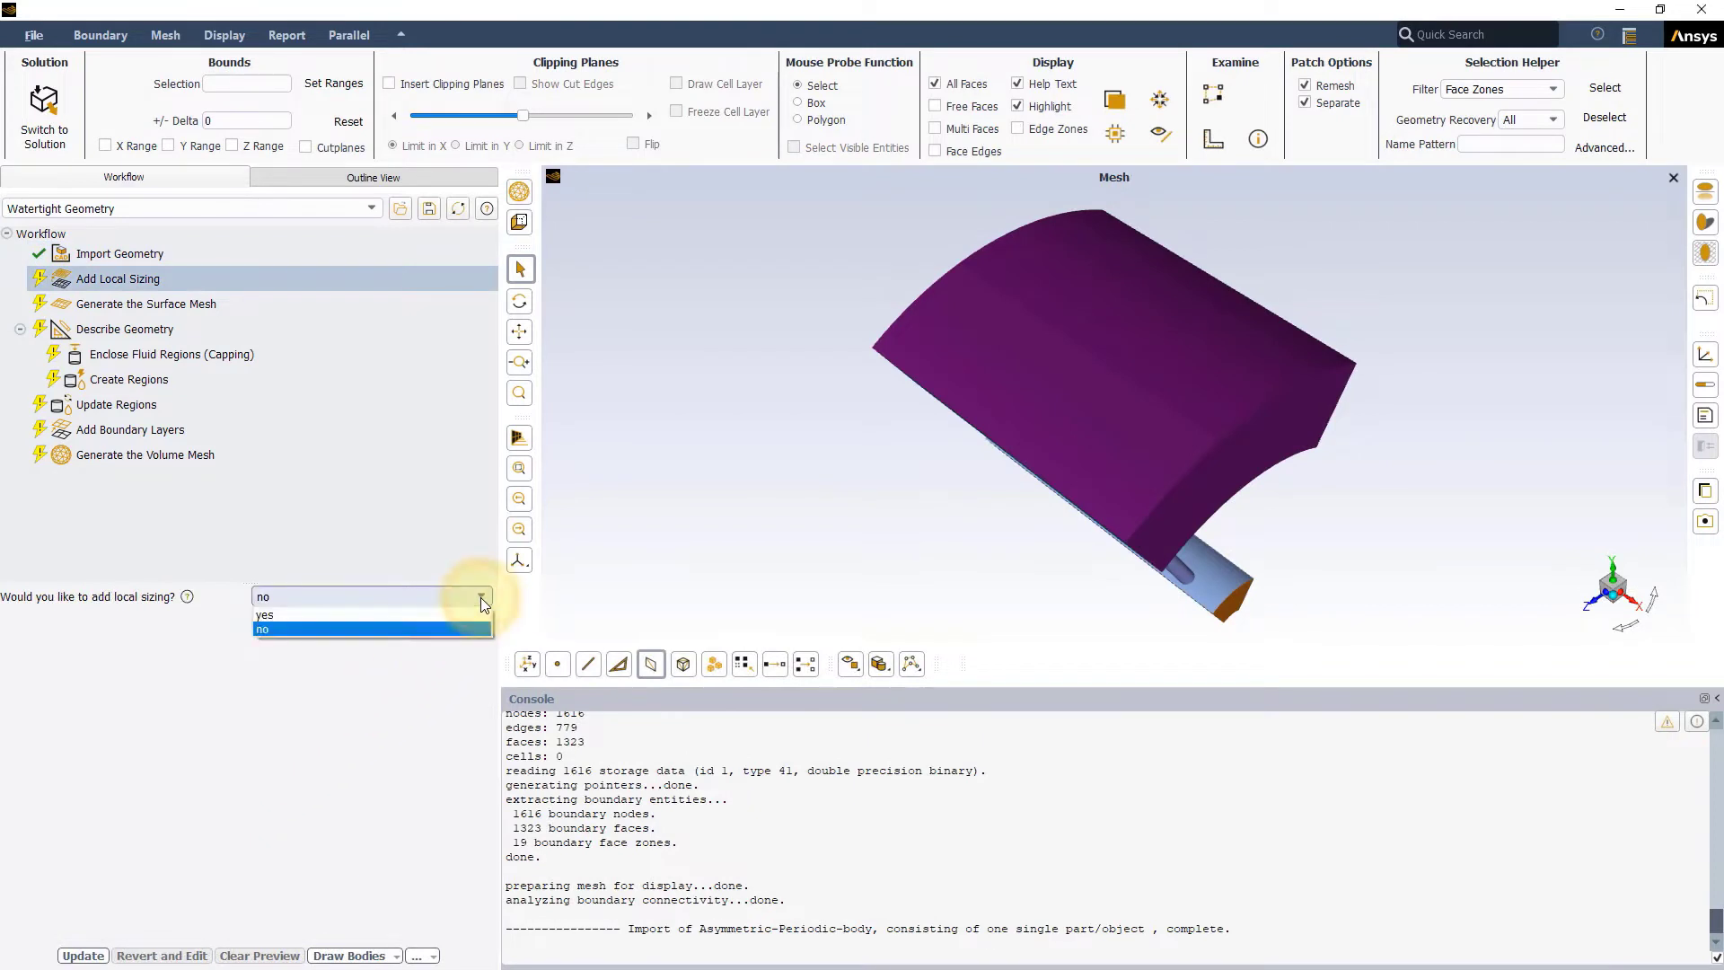
click(316, 618)
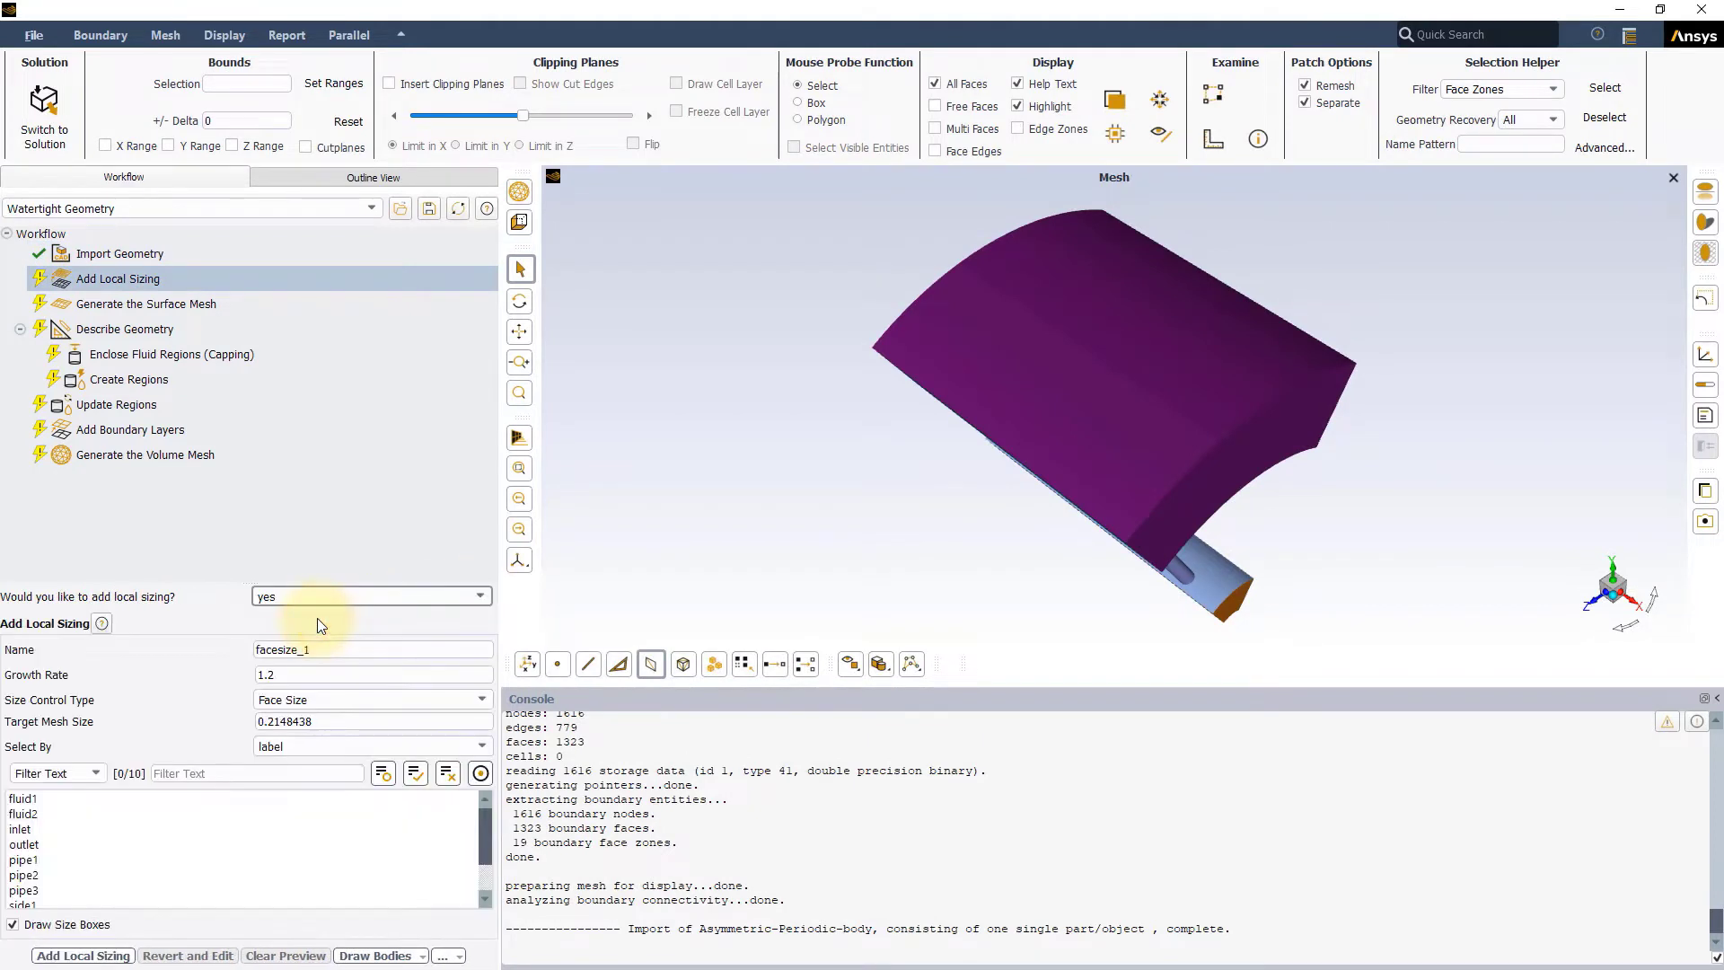
click(342, 699)
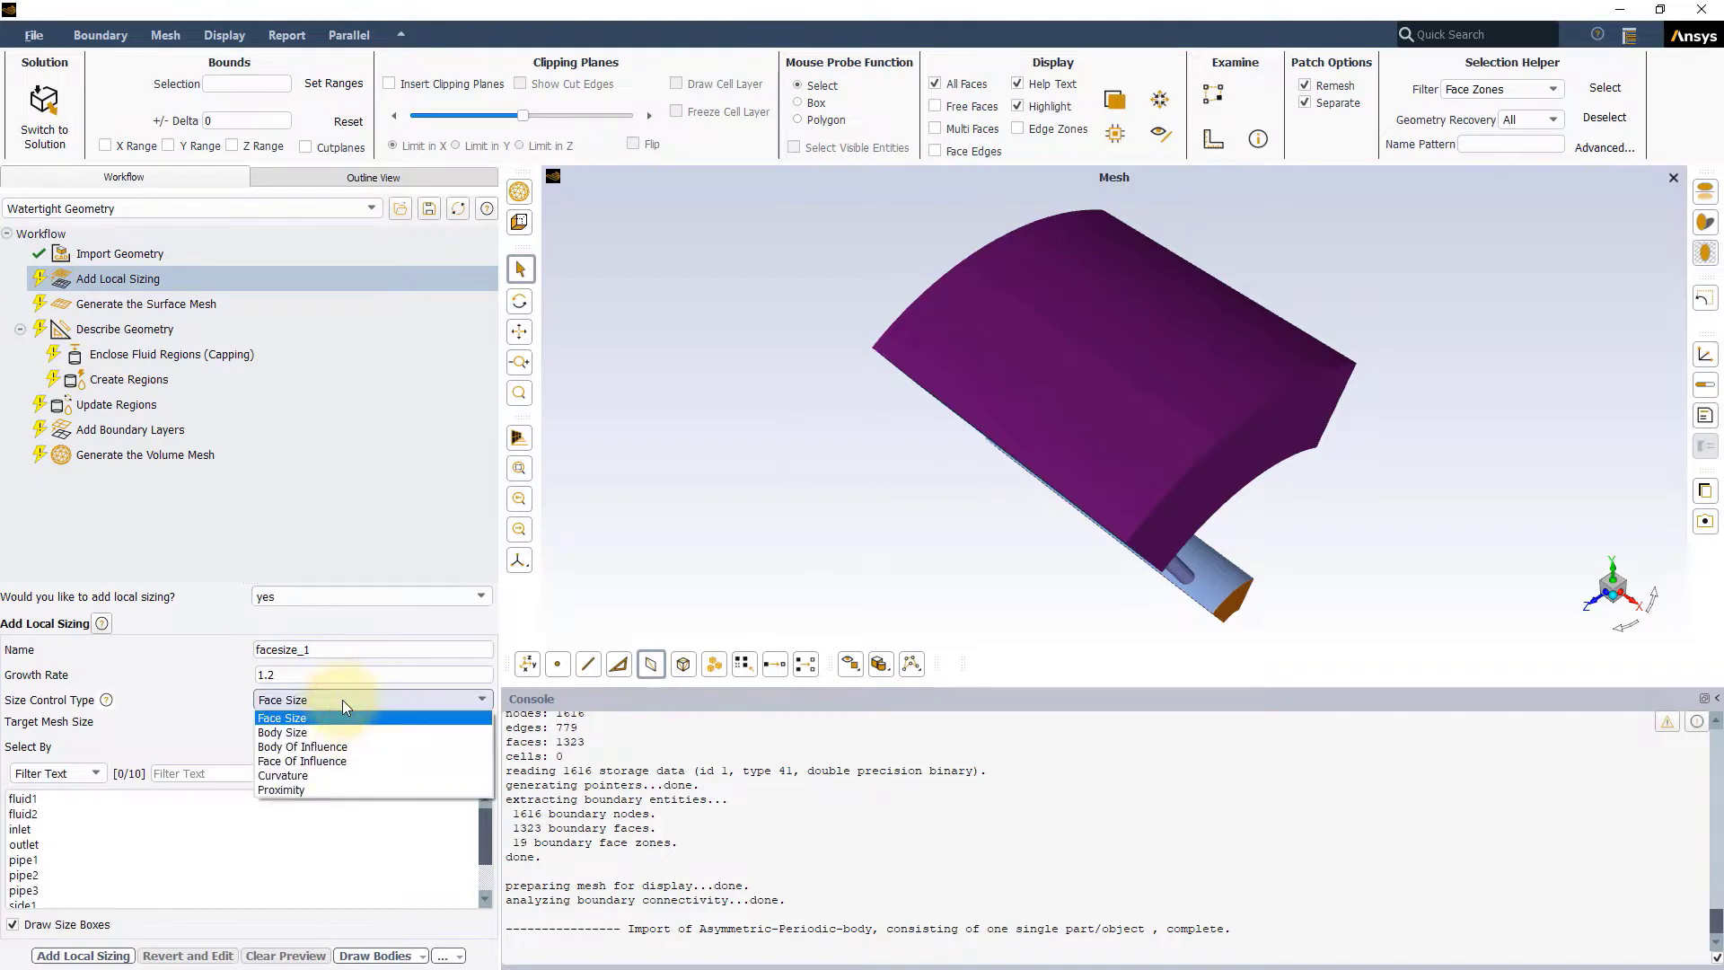
click(307, 780)
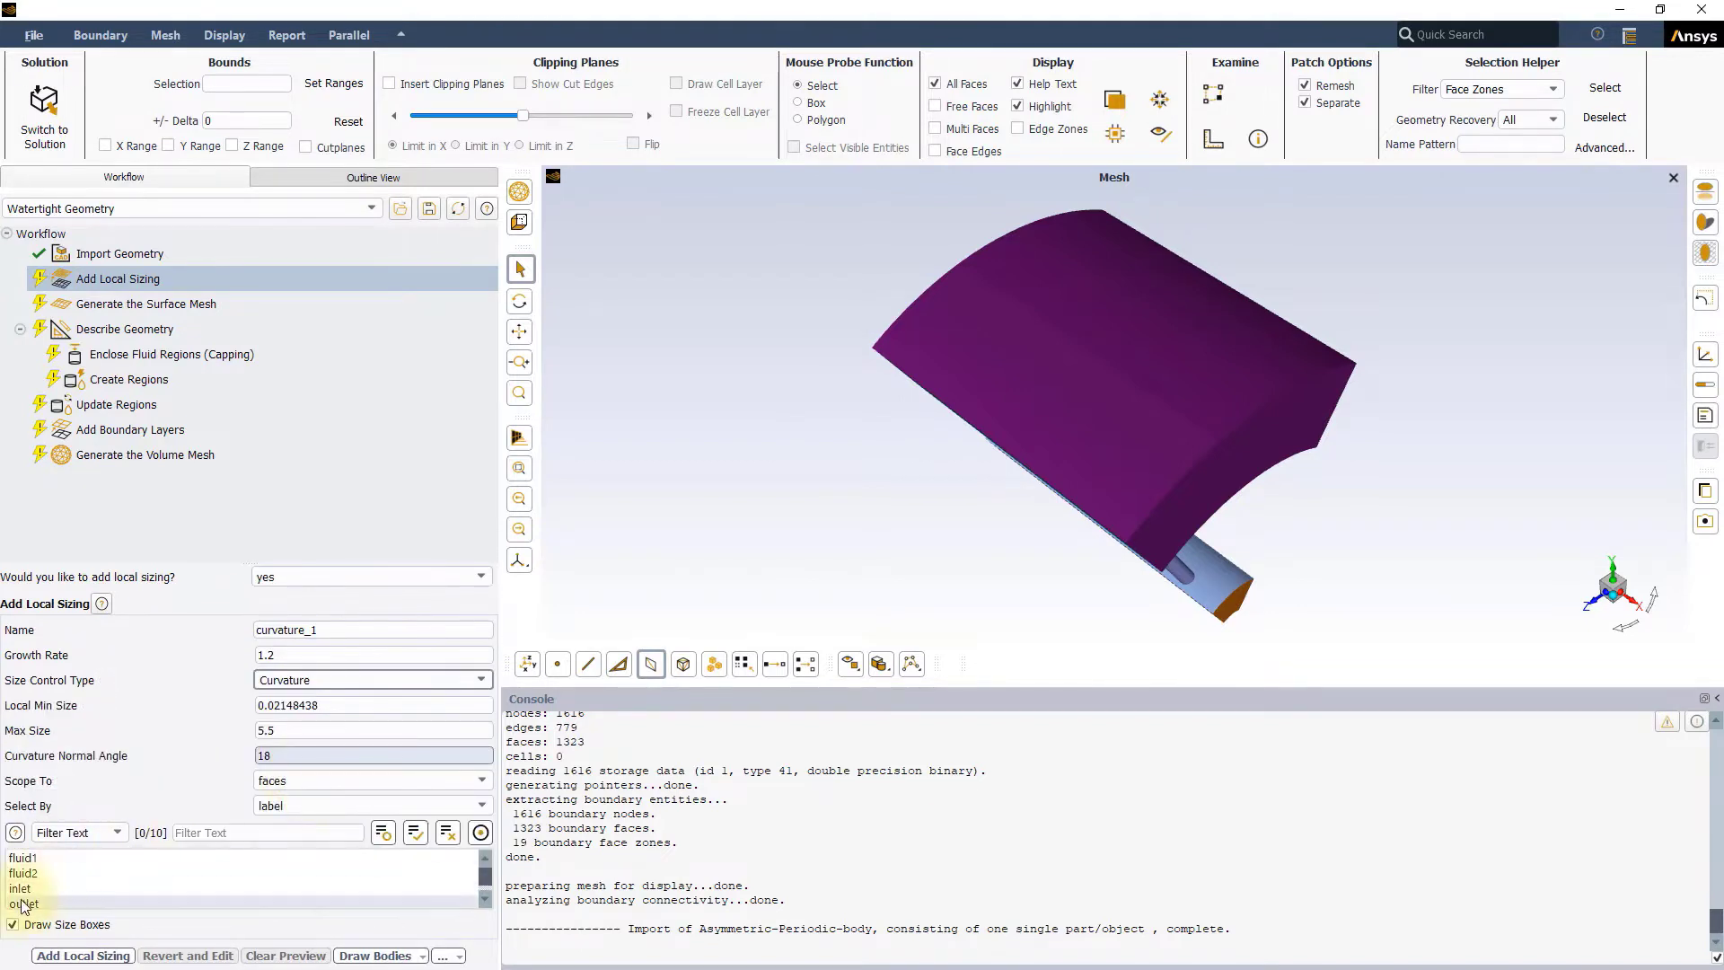
- Scope the curvature sizing to the face labels pipe1, pipe2 and pipe3
scroll(59, 864, down, 1)
click(36, 873)
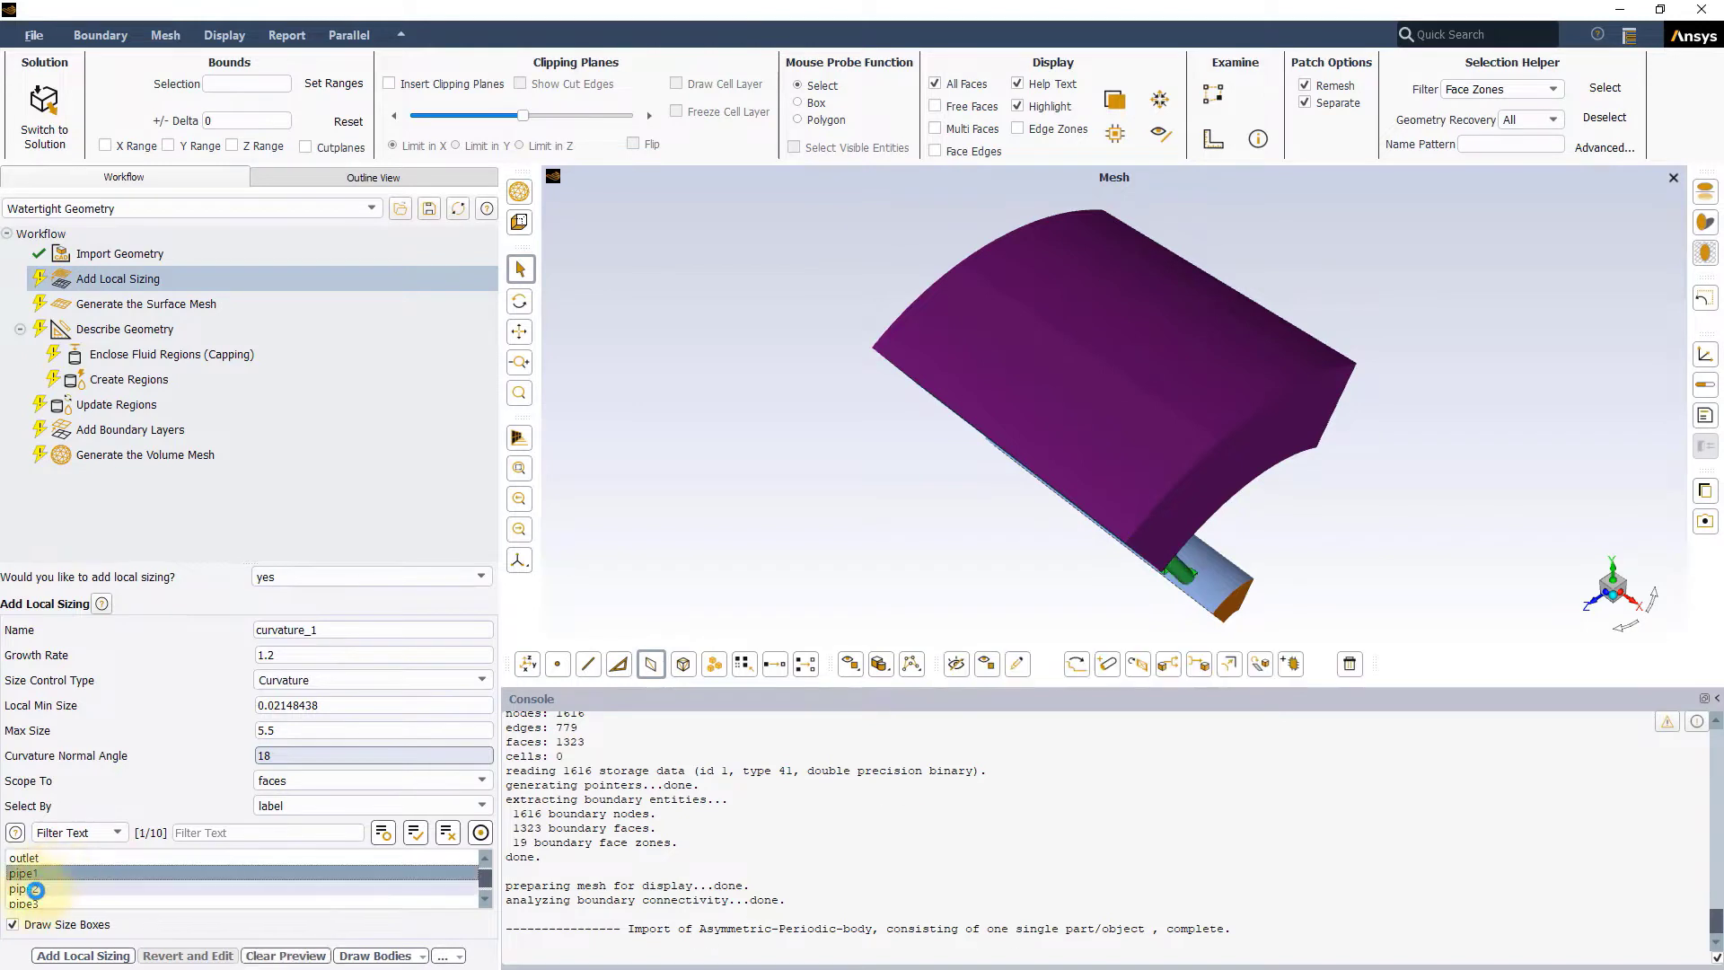
click(36, 889)
click(40, 905)
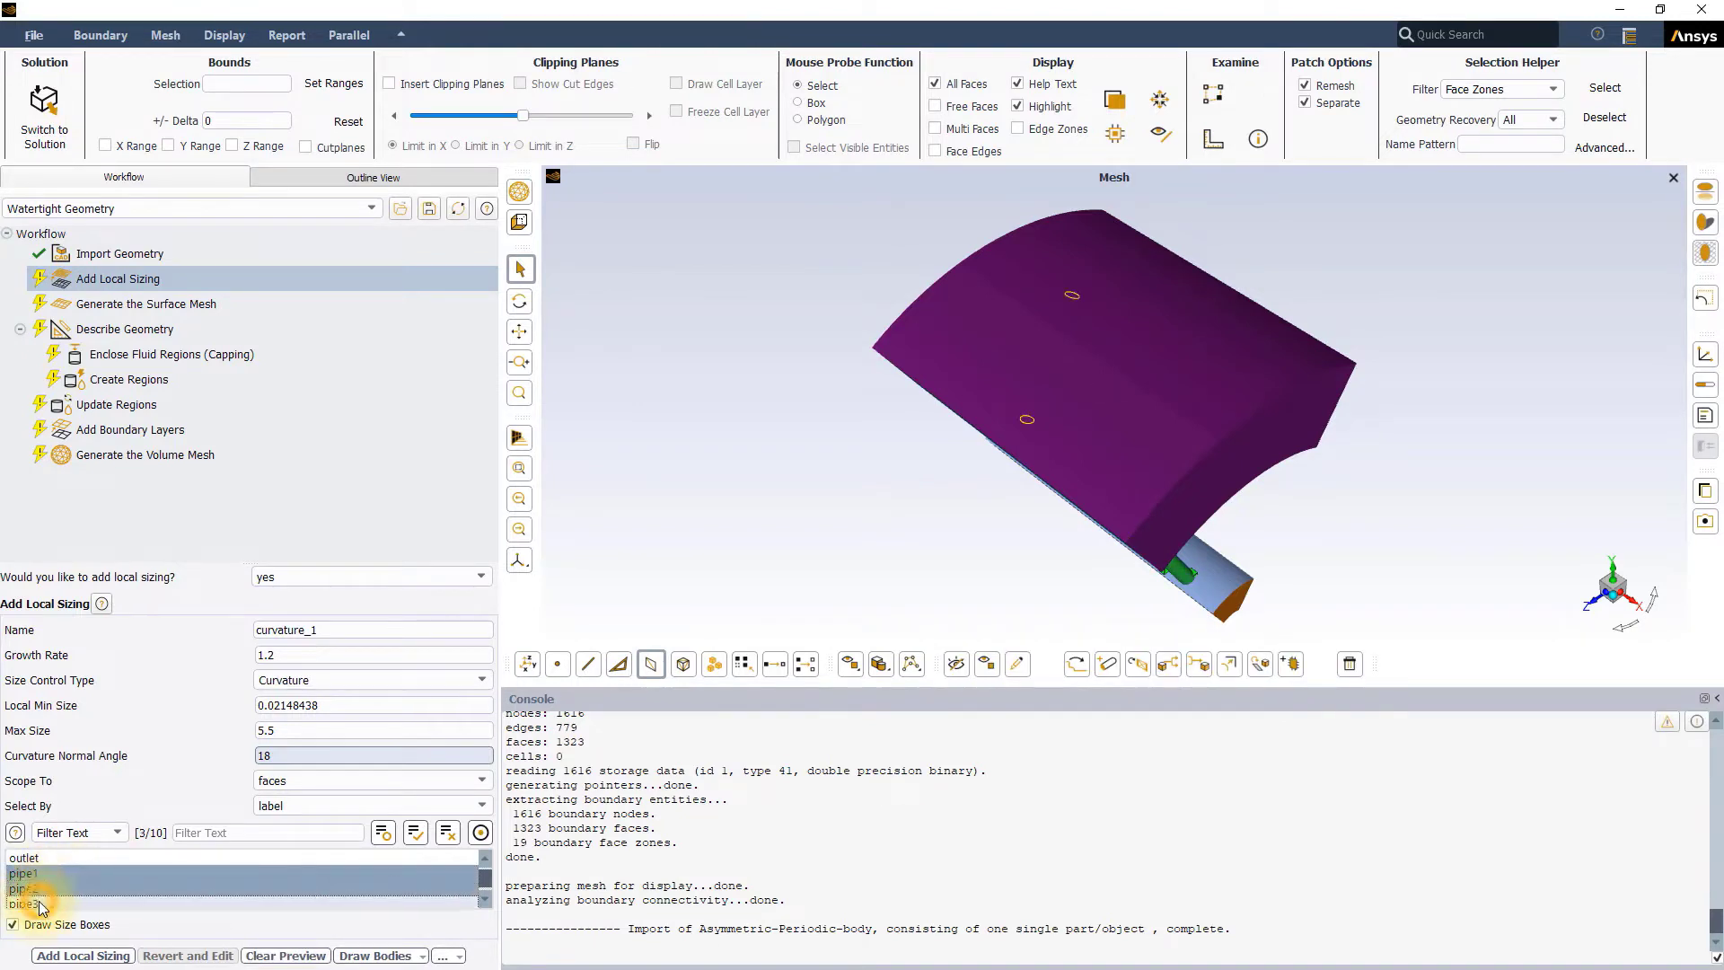
scroll(40, 905, down, 1)
drag(892, 503, 947, 391)
- Set the curvature normal angle to 12 and add the local sizing to the workflow
click(286, 731)
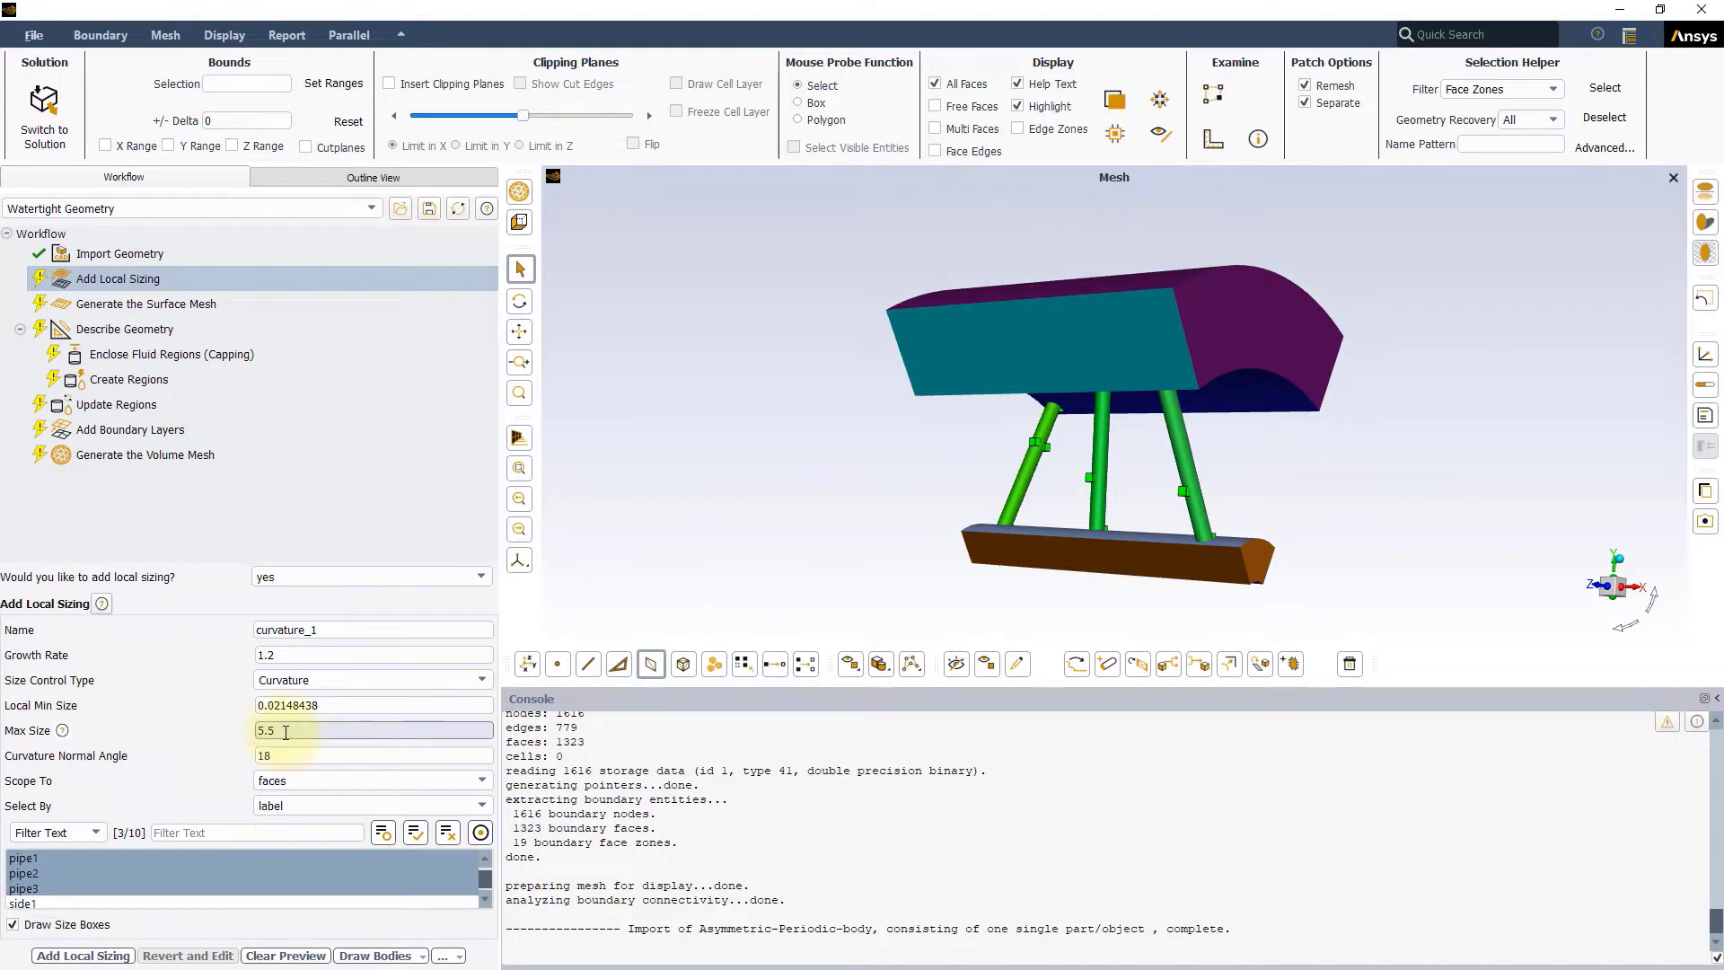
click(271, 755)
double_click(272, 755)
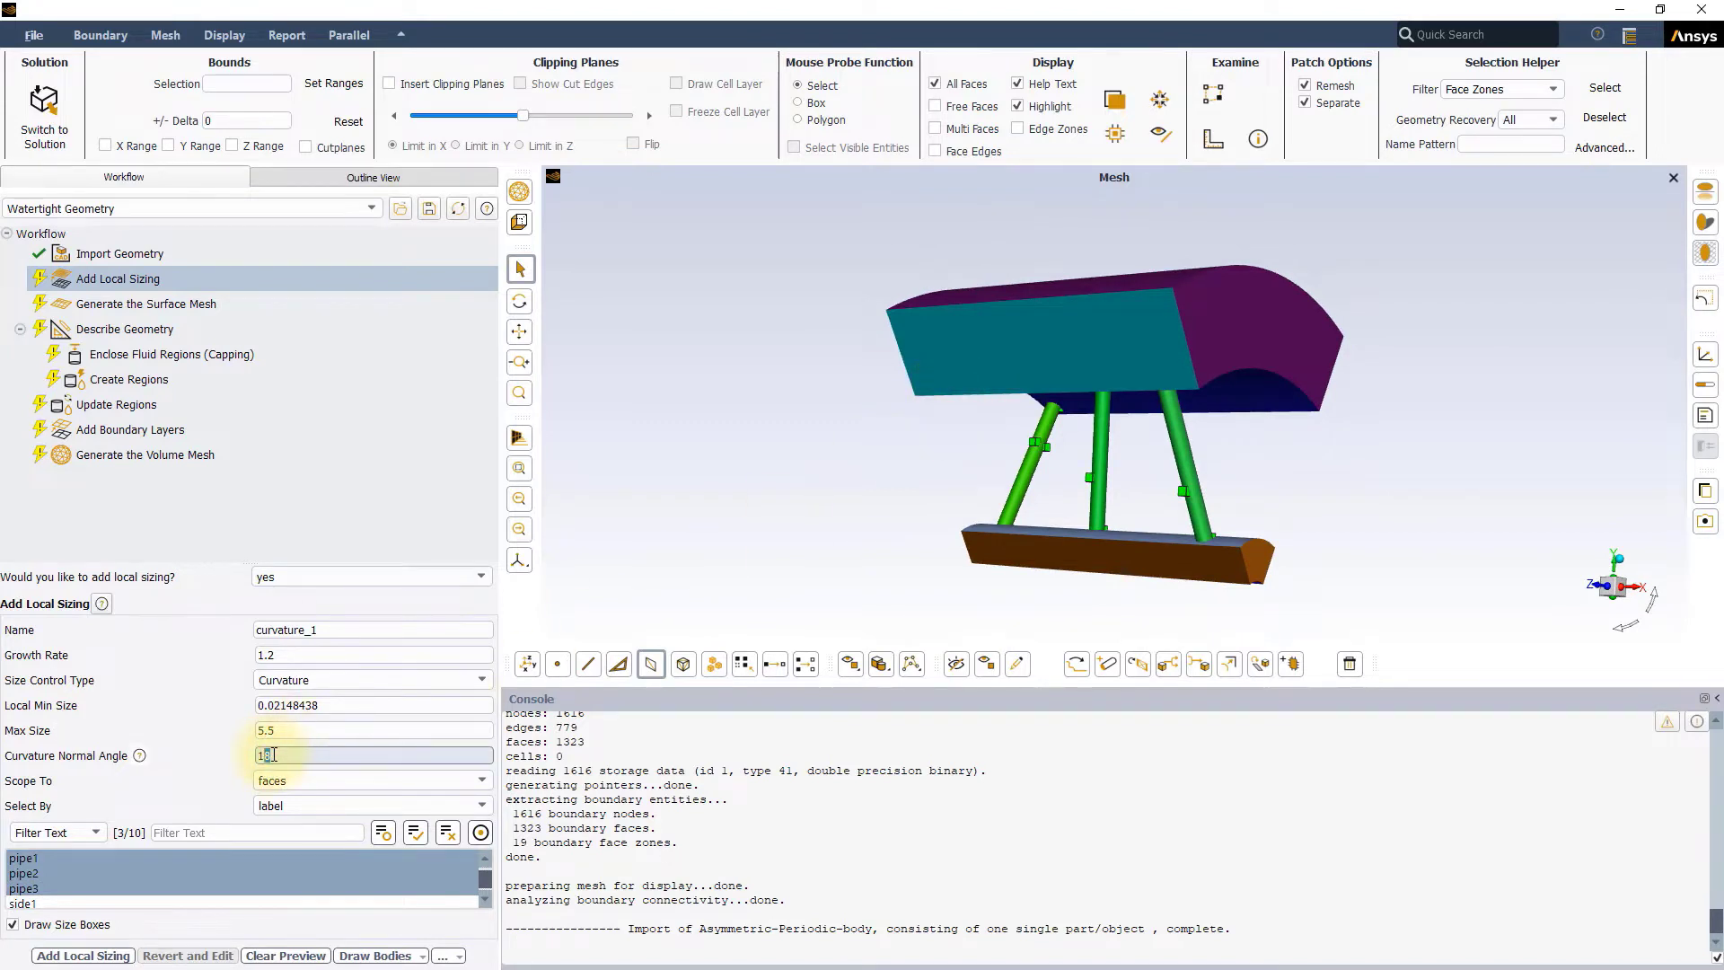
click(327, 731)
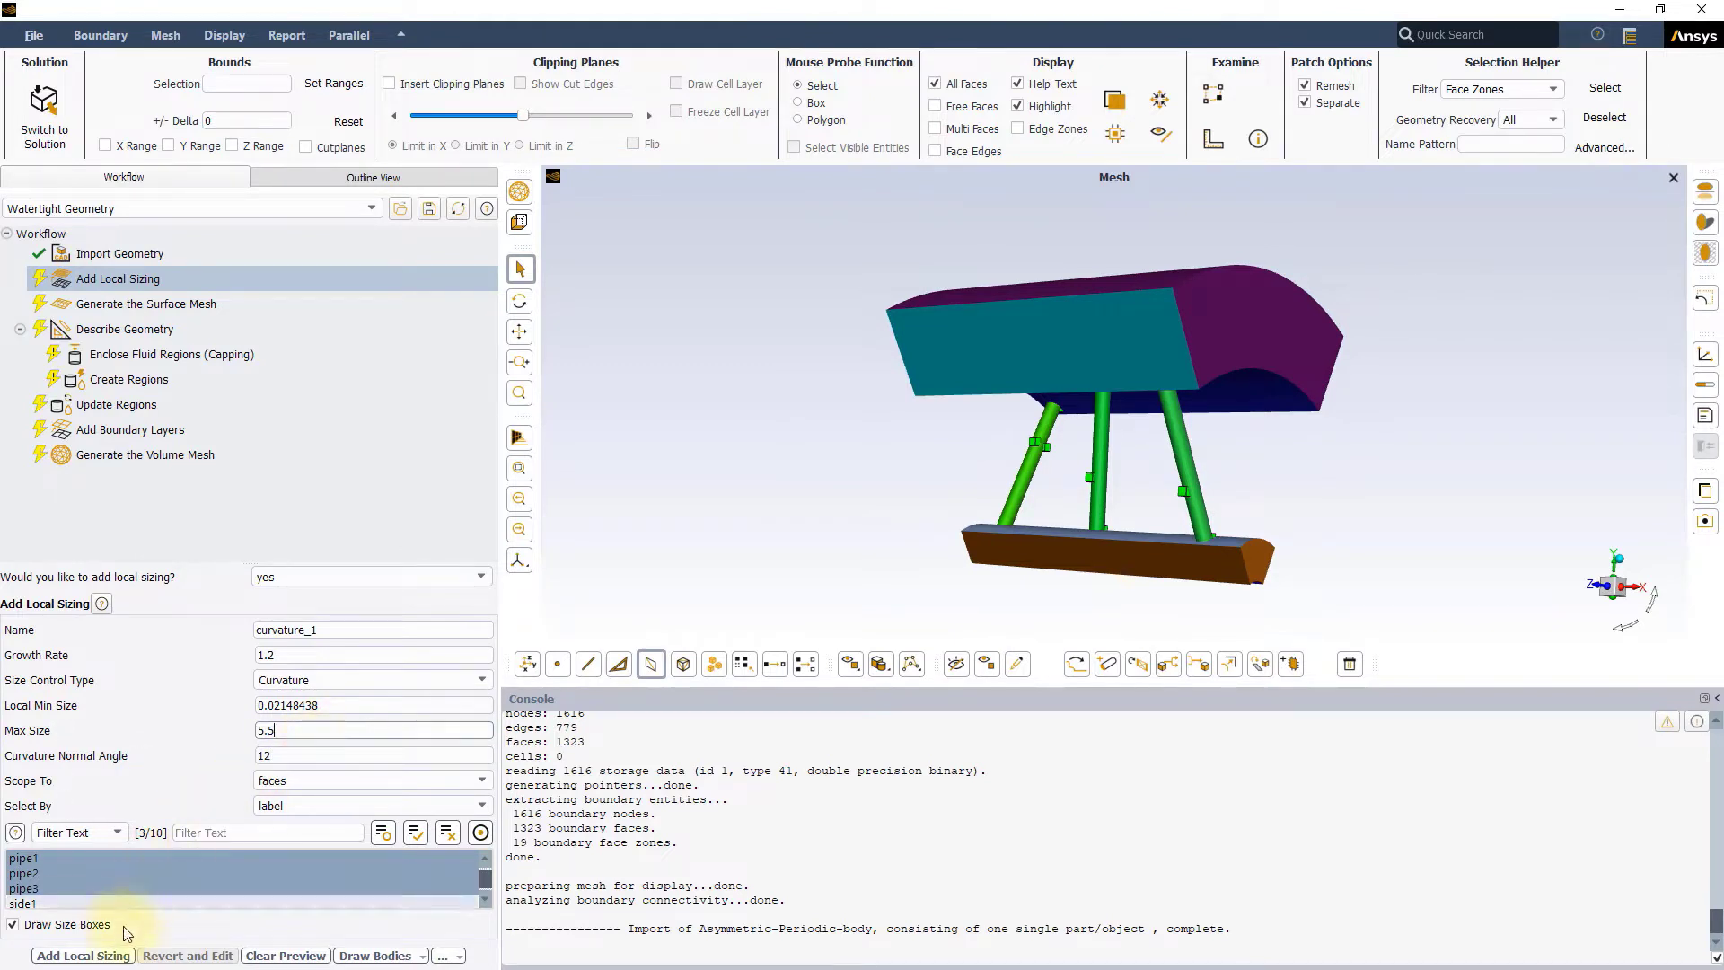
click(119, 957)
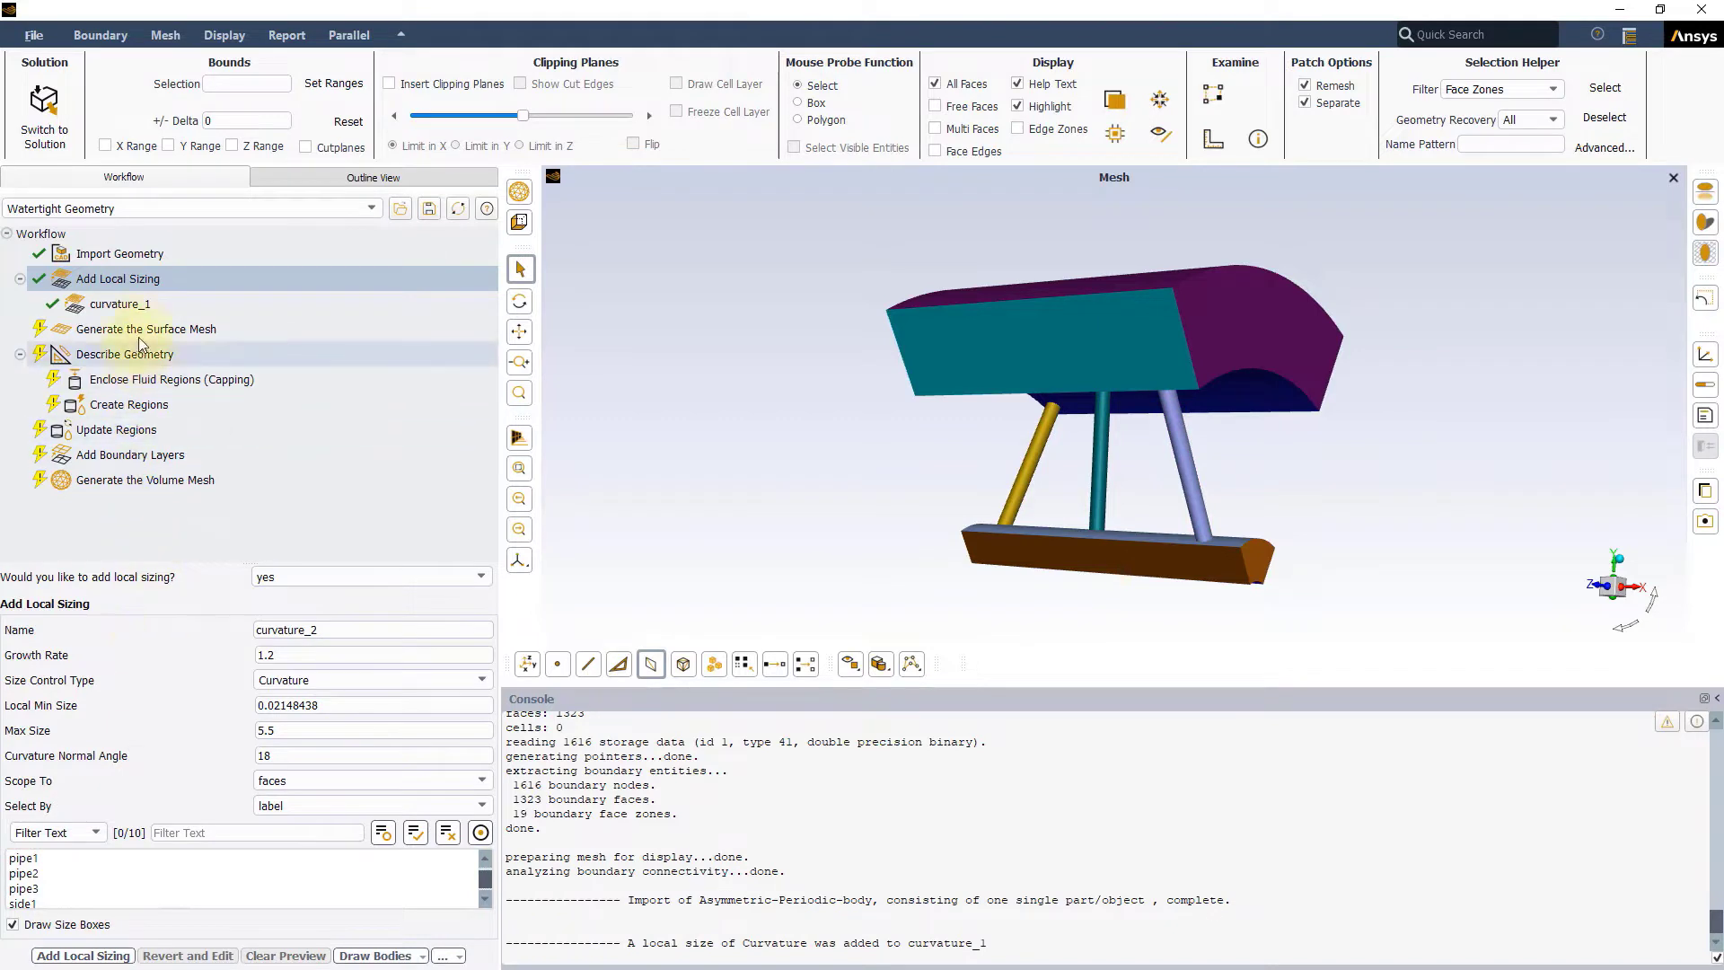
- Generate the surface mesh with a minimum size of 5 and a maximum size of 15
click(144, 329)
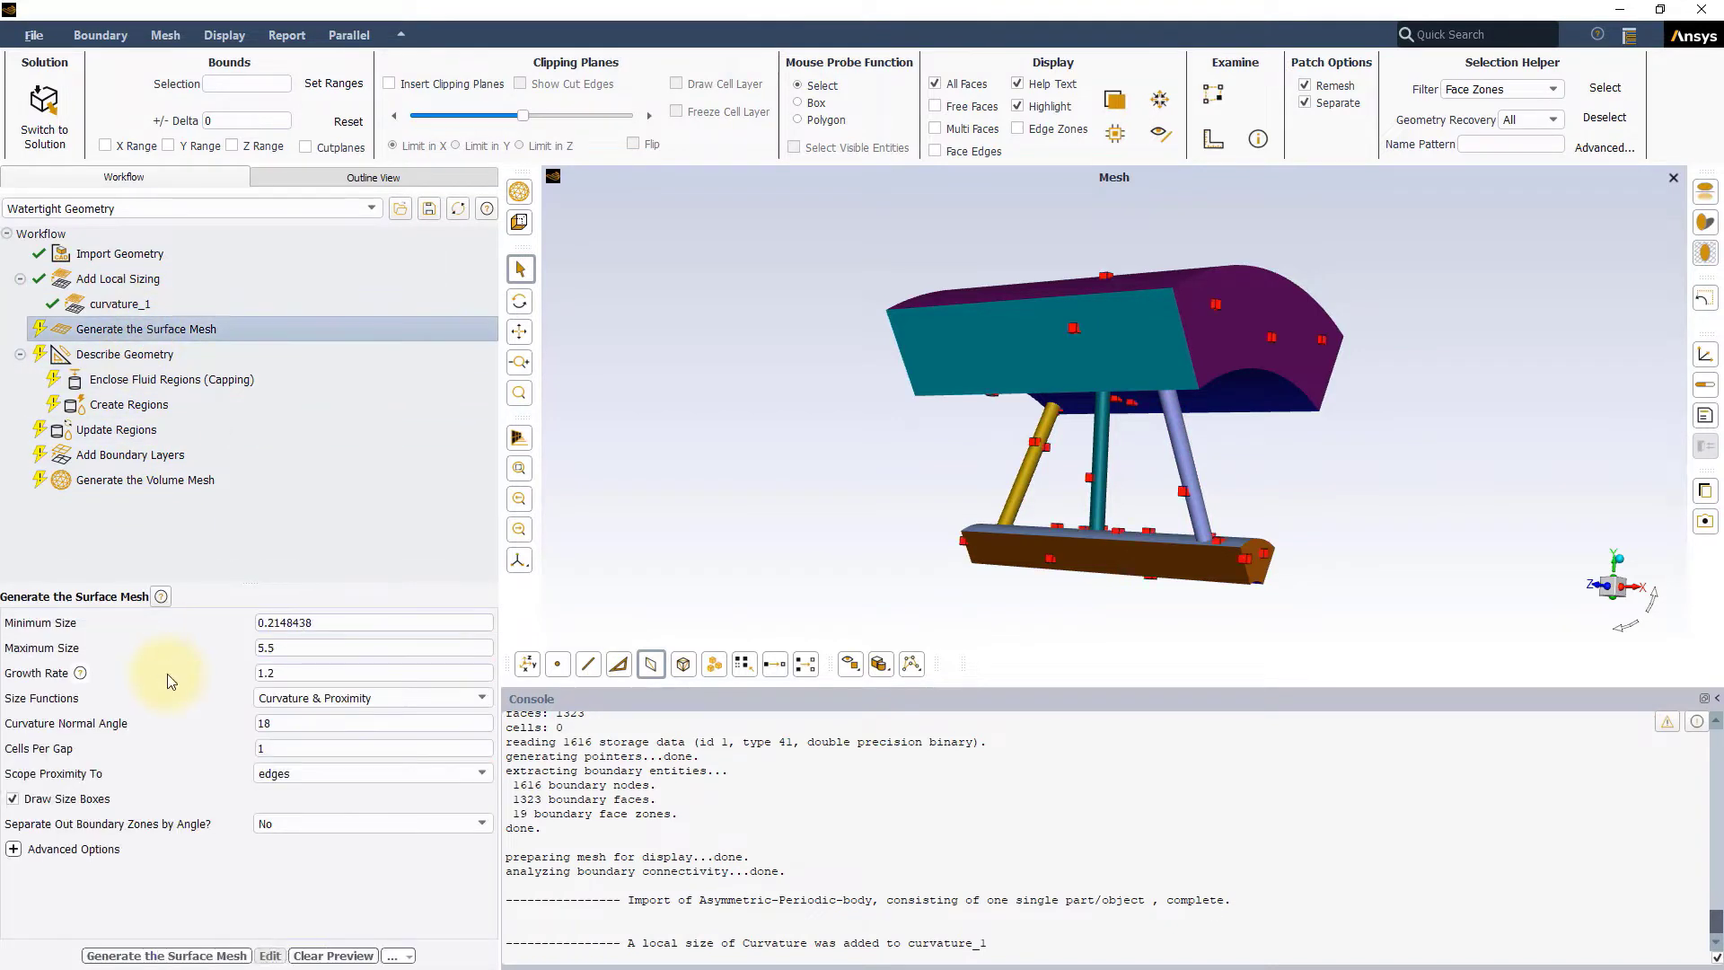
click(265, 645)
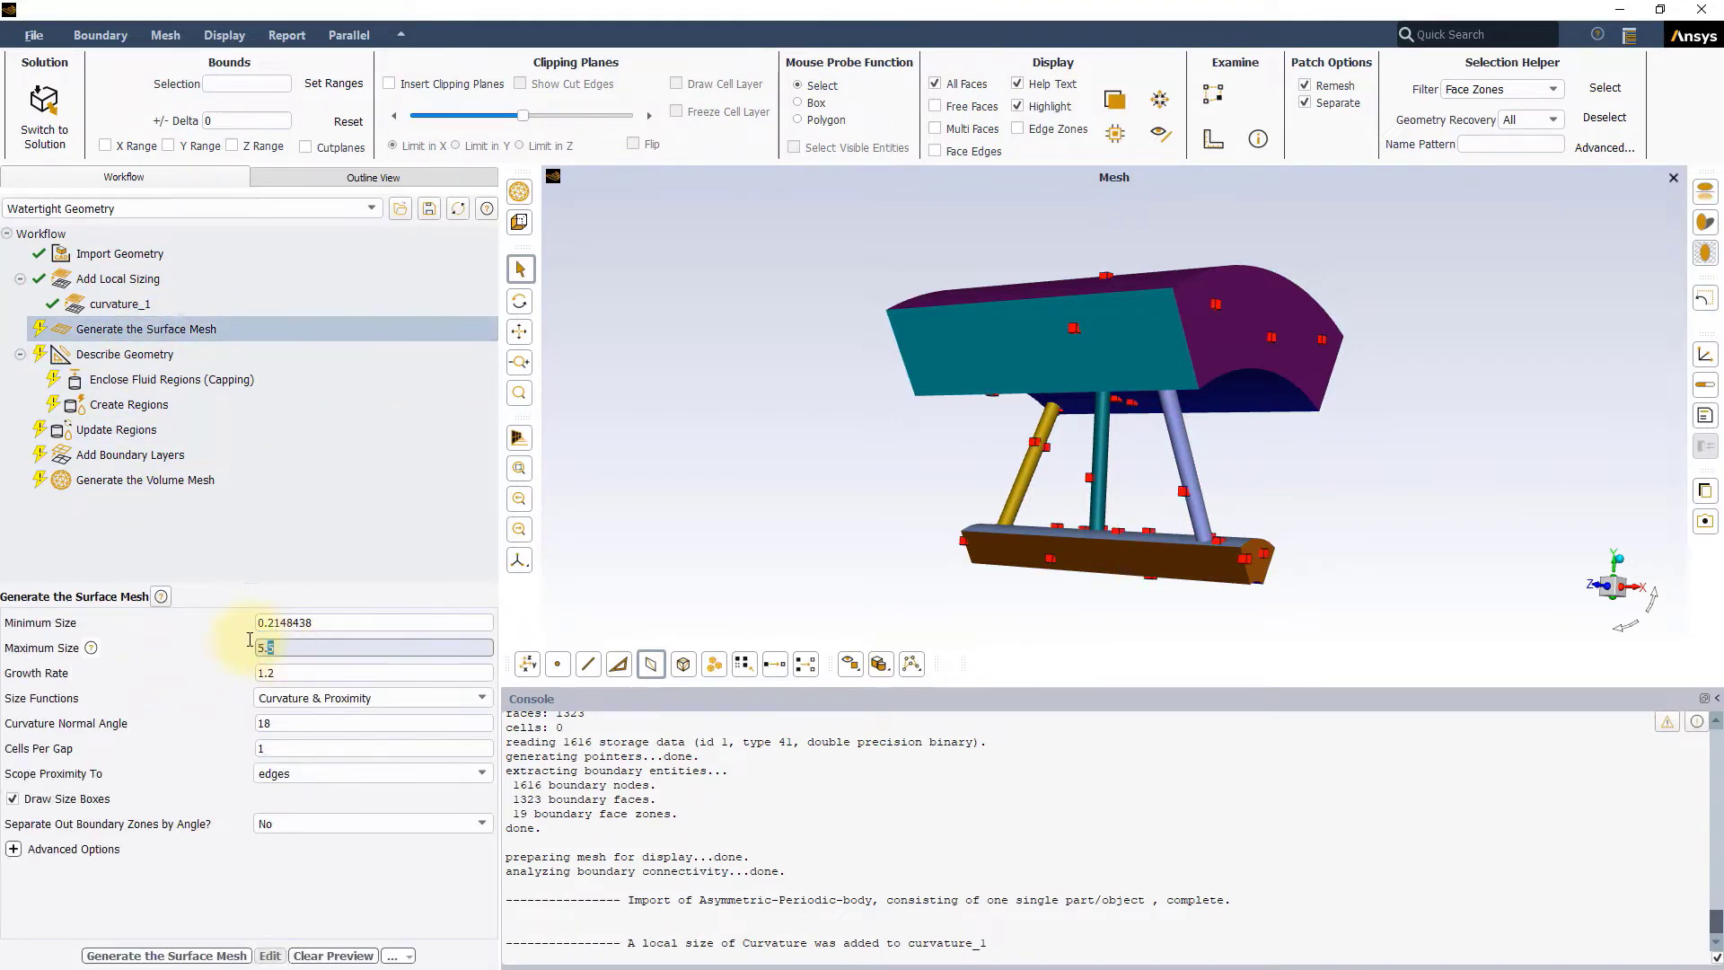
text(15)
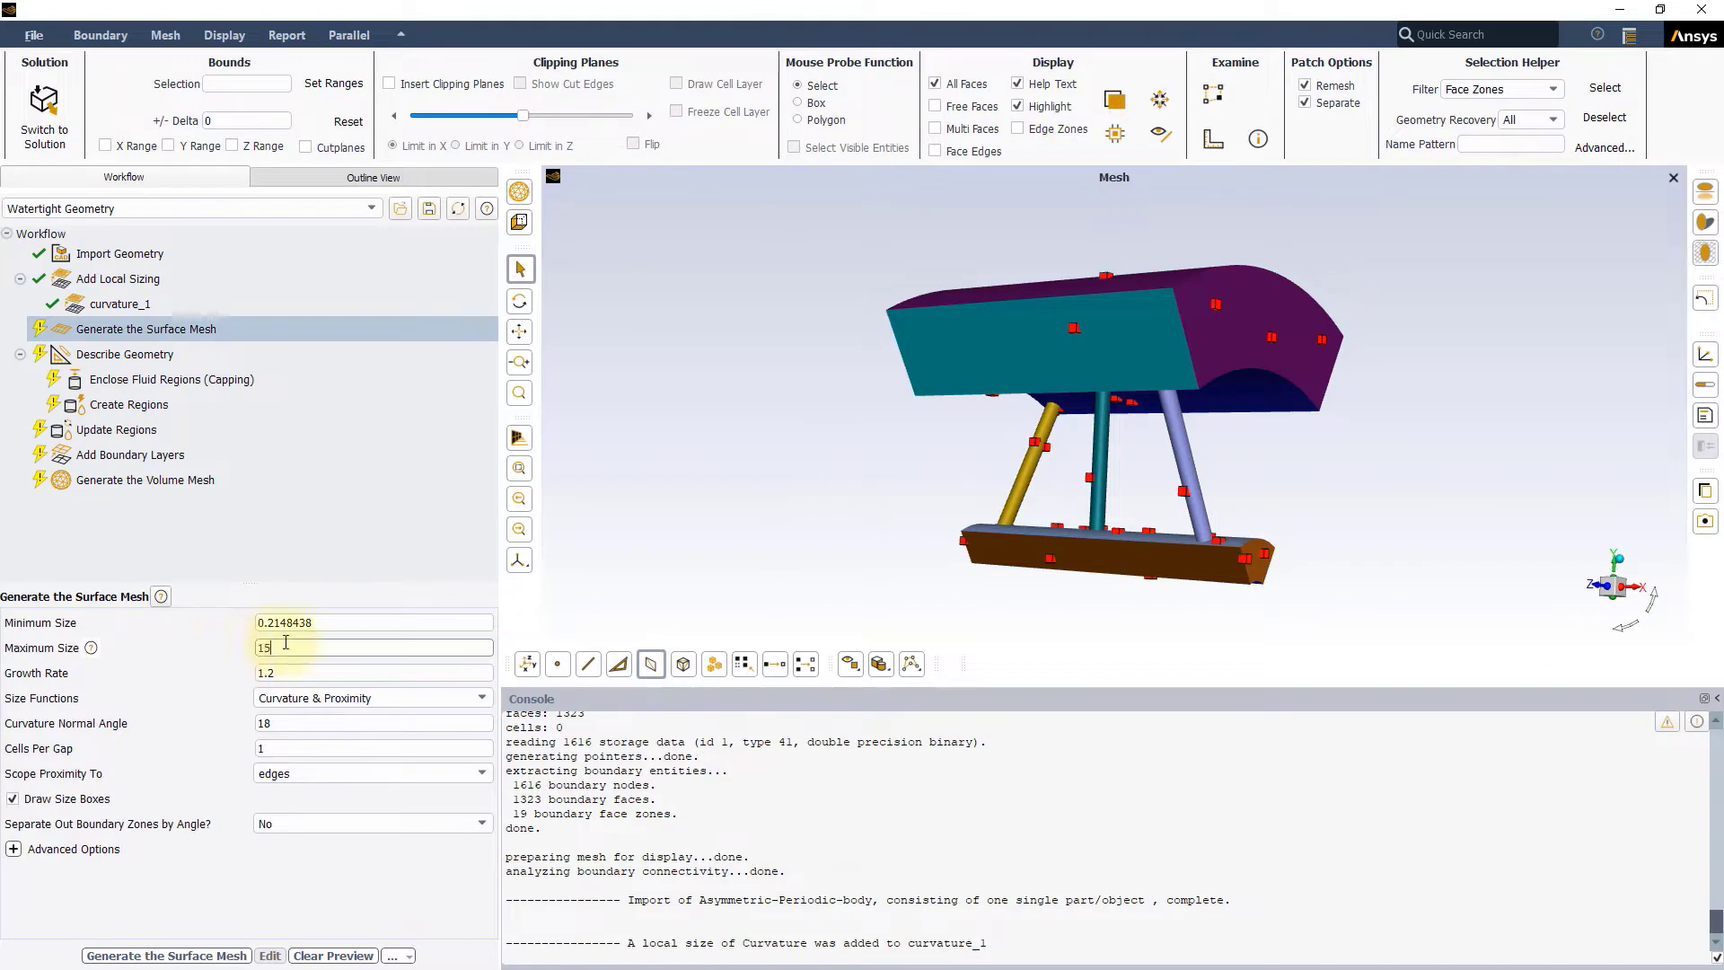
key(shift+Tab)
text(5)
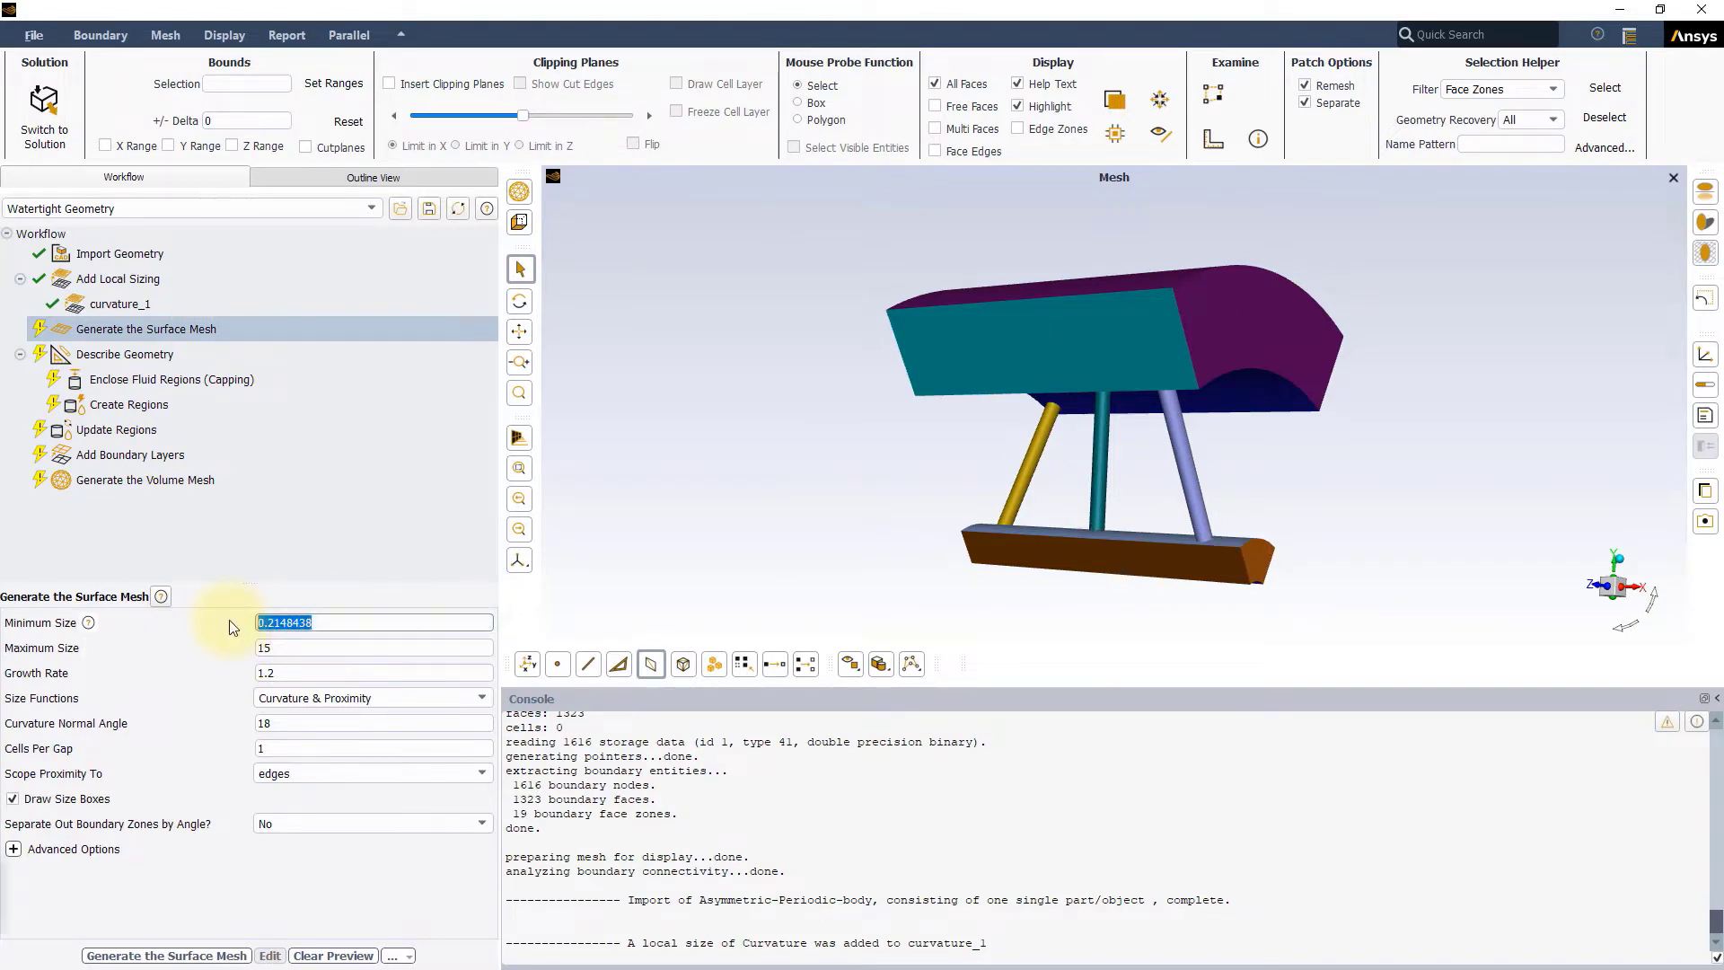
click(270, 644)
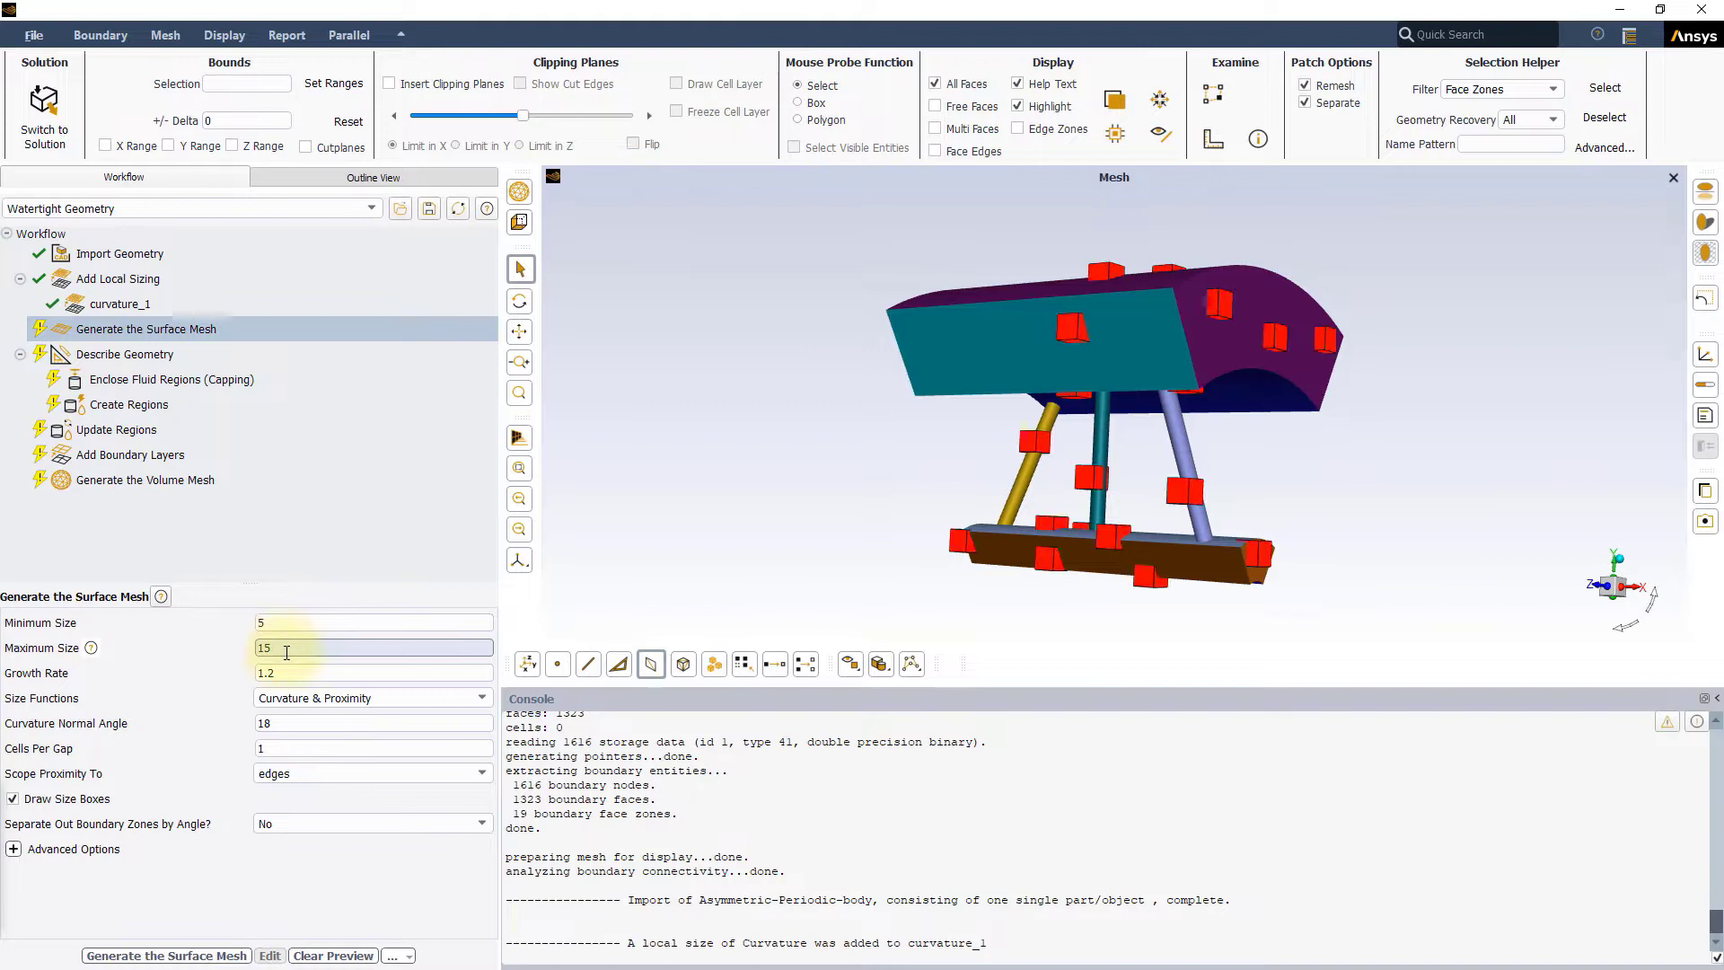
click(274, 671)
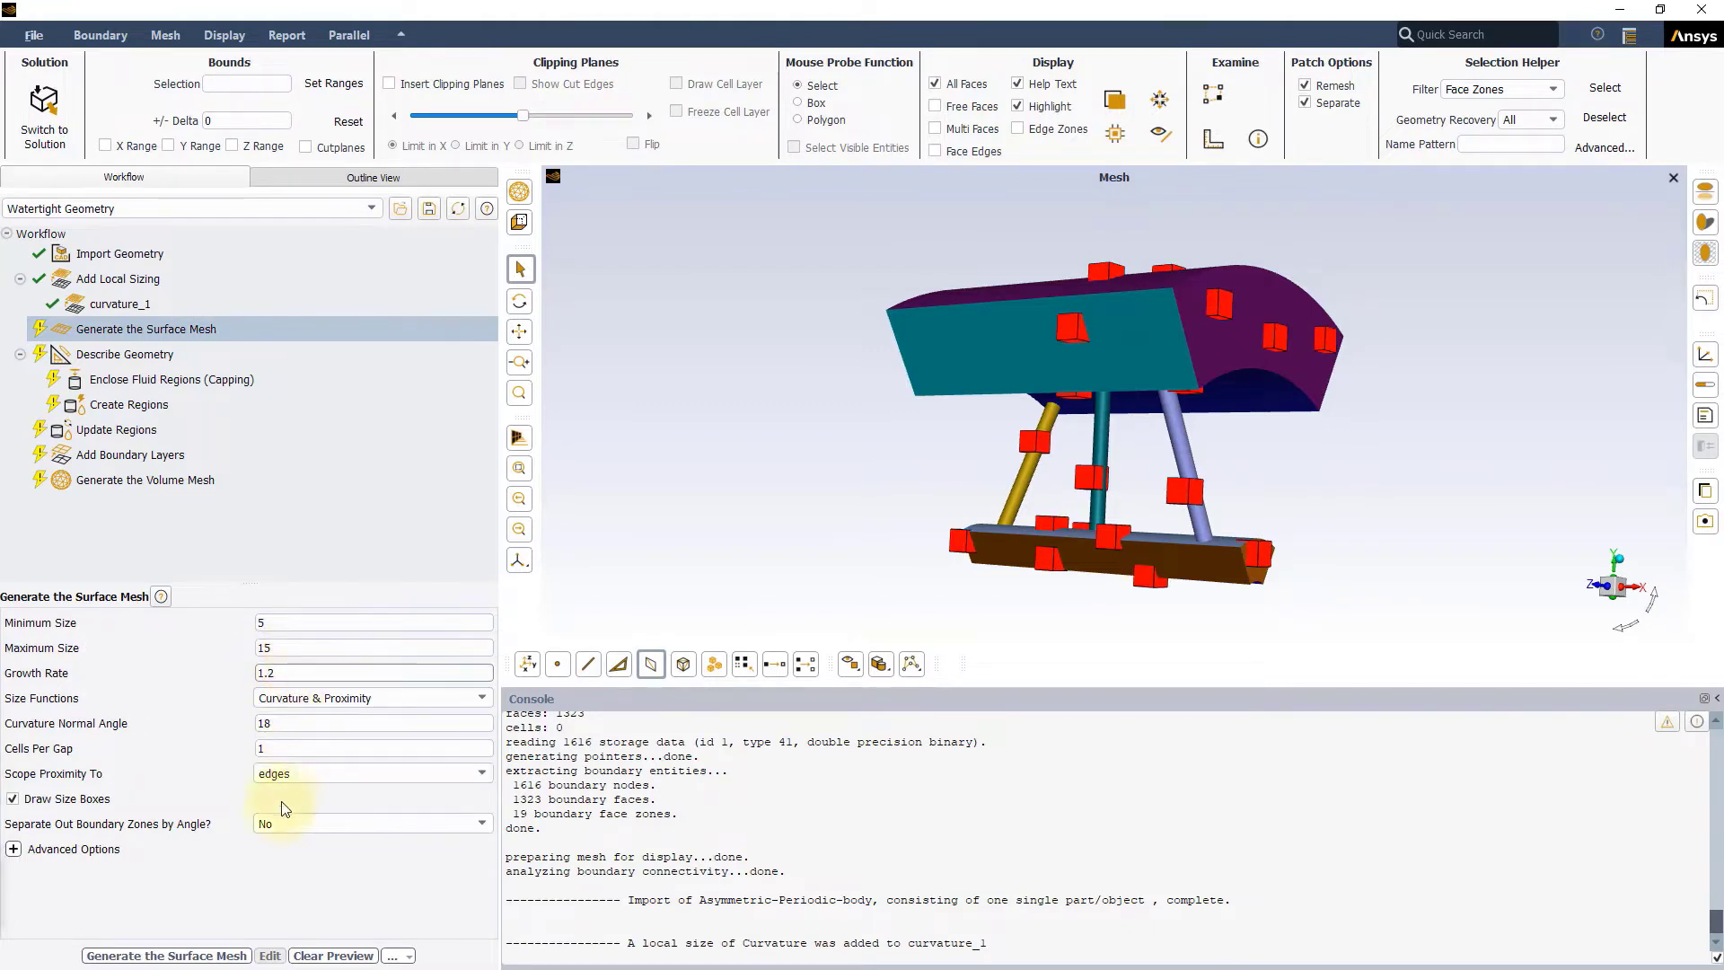
click(202, 957)
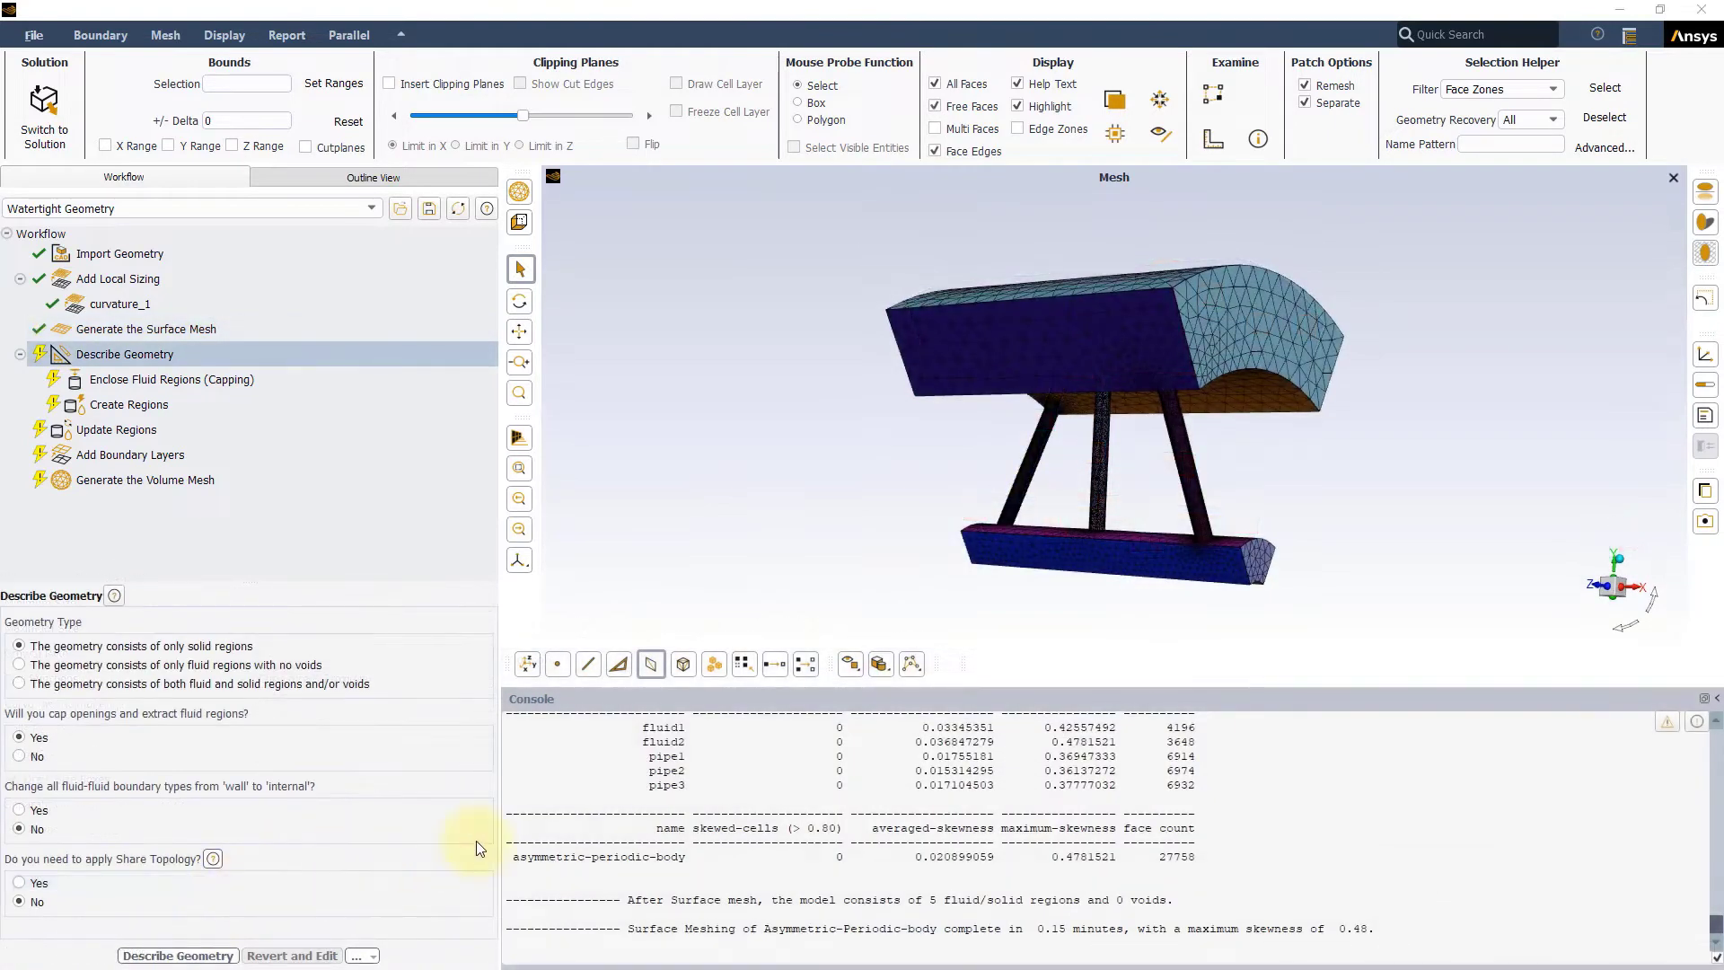
- Set both the lighting method and the headlight to Off in the display's light settings and apply them
drag(1365, 510, 1431, 515)
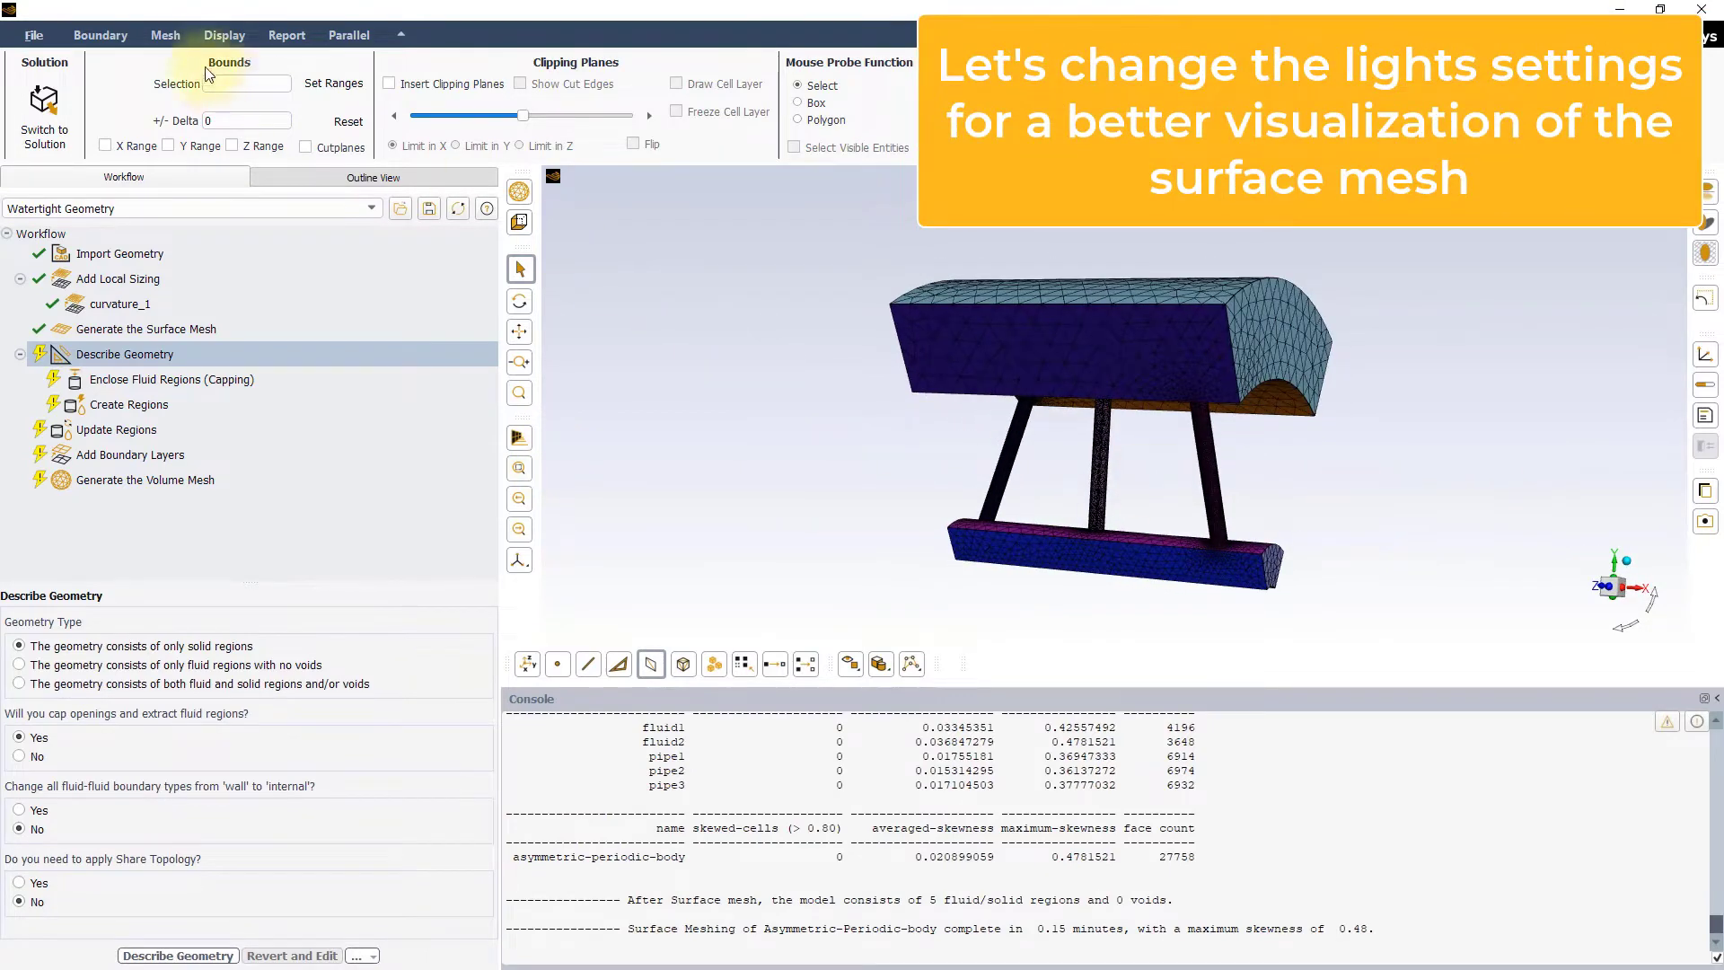
click(224, 35)
click(238, 152)
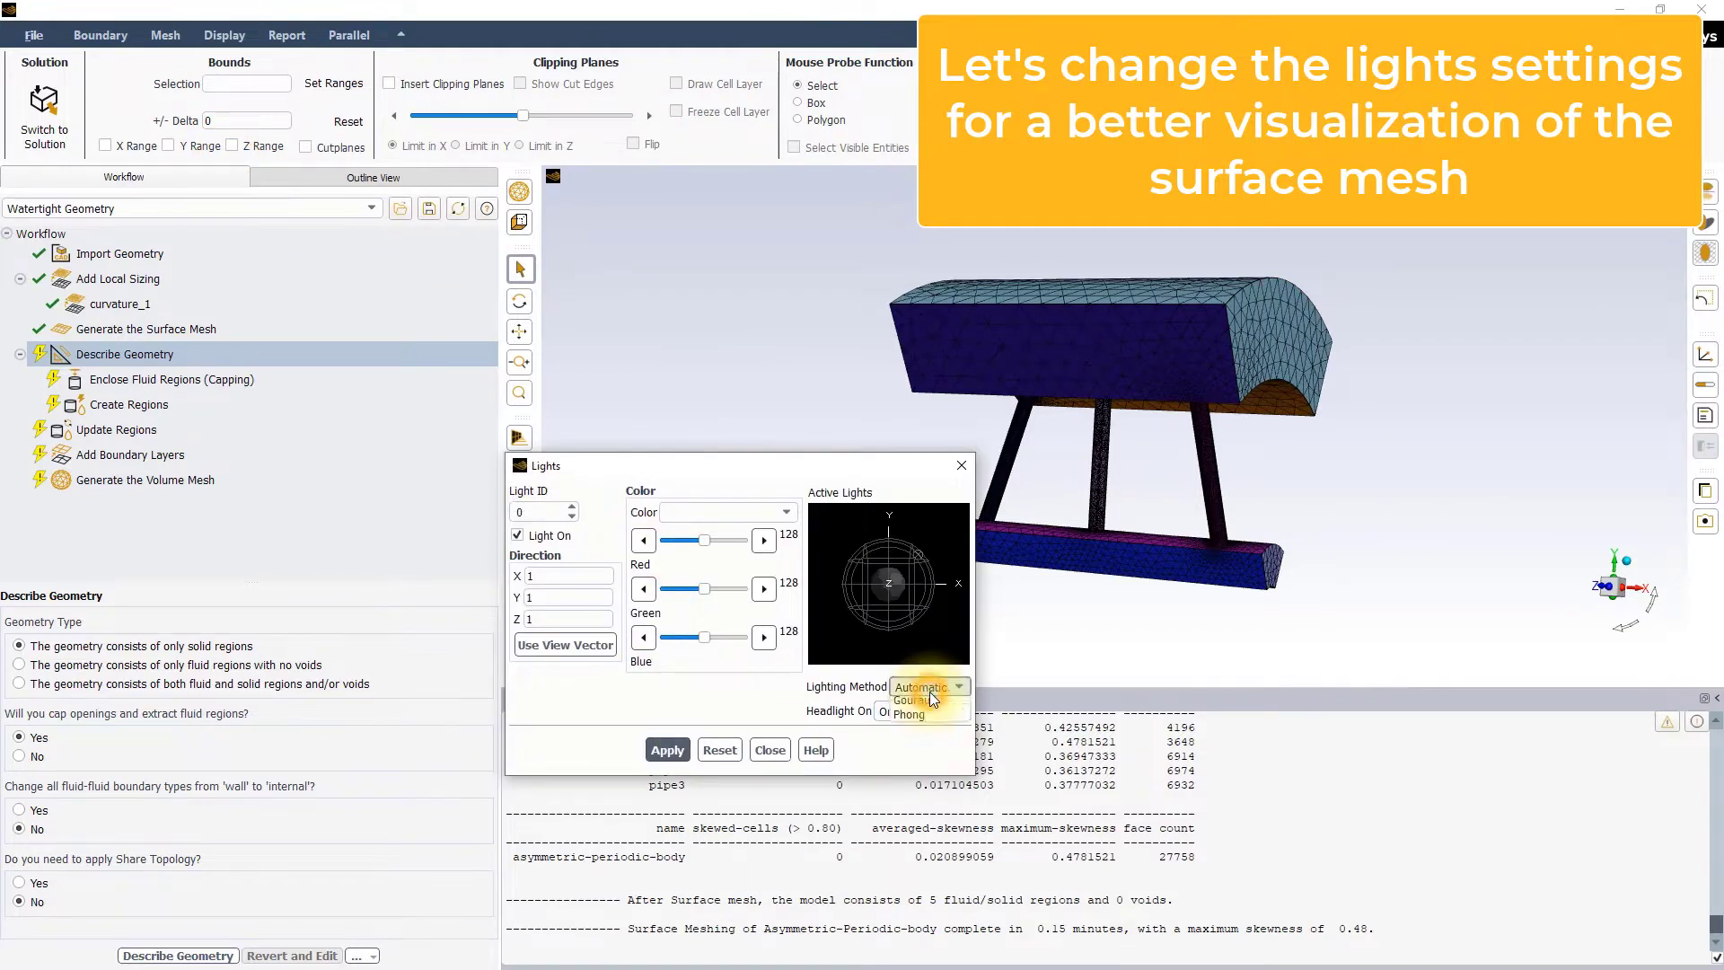
click(929, 691)
click(925, 710)
click(911, 723)
click(689, 751)
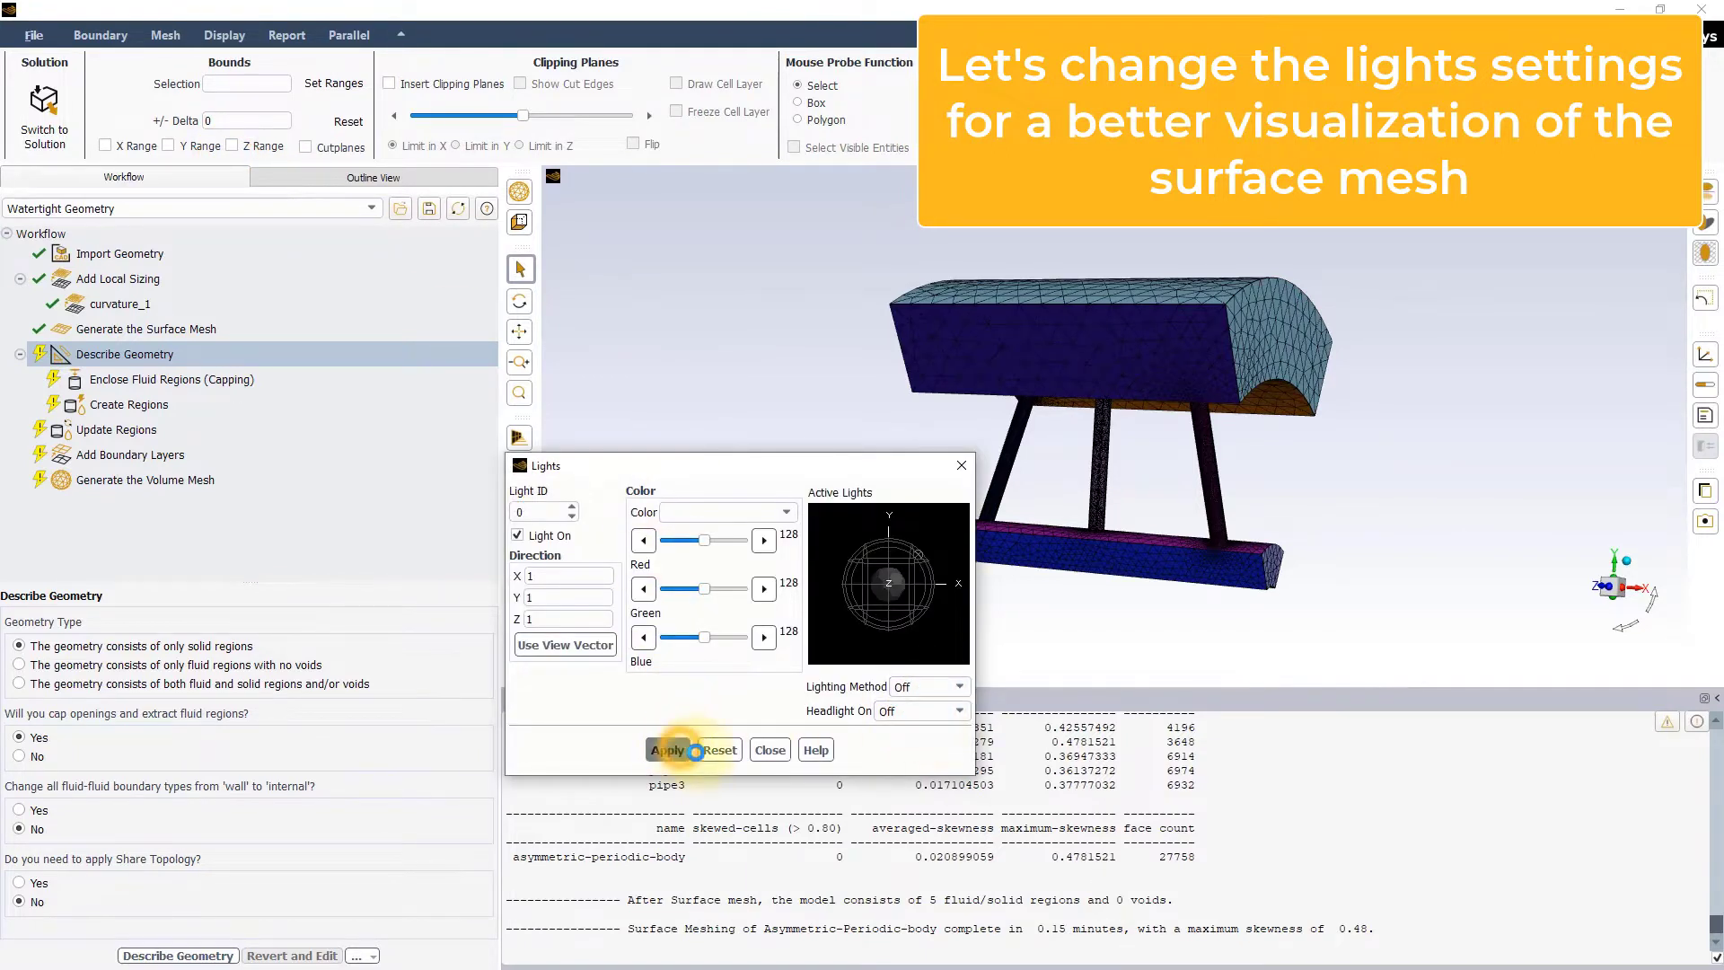
click(770, 749)
- Examine the surface mesh around the junctions between the pipes and the two fluid bodies, from both periodic sides
scroll(1196, 384, up, 3)
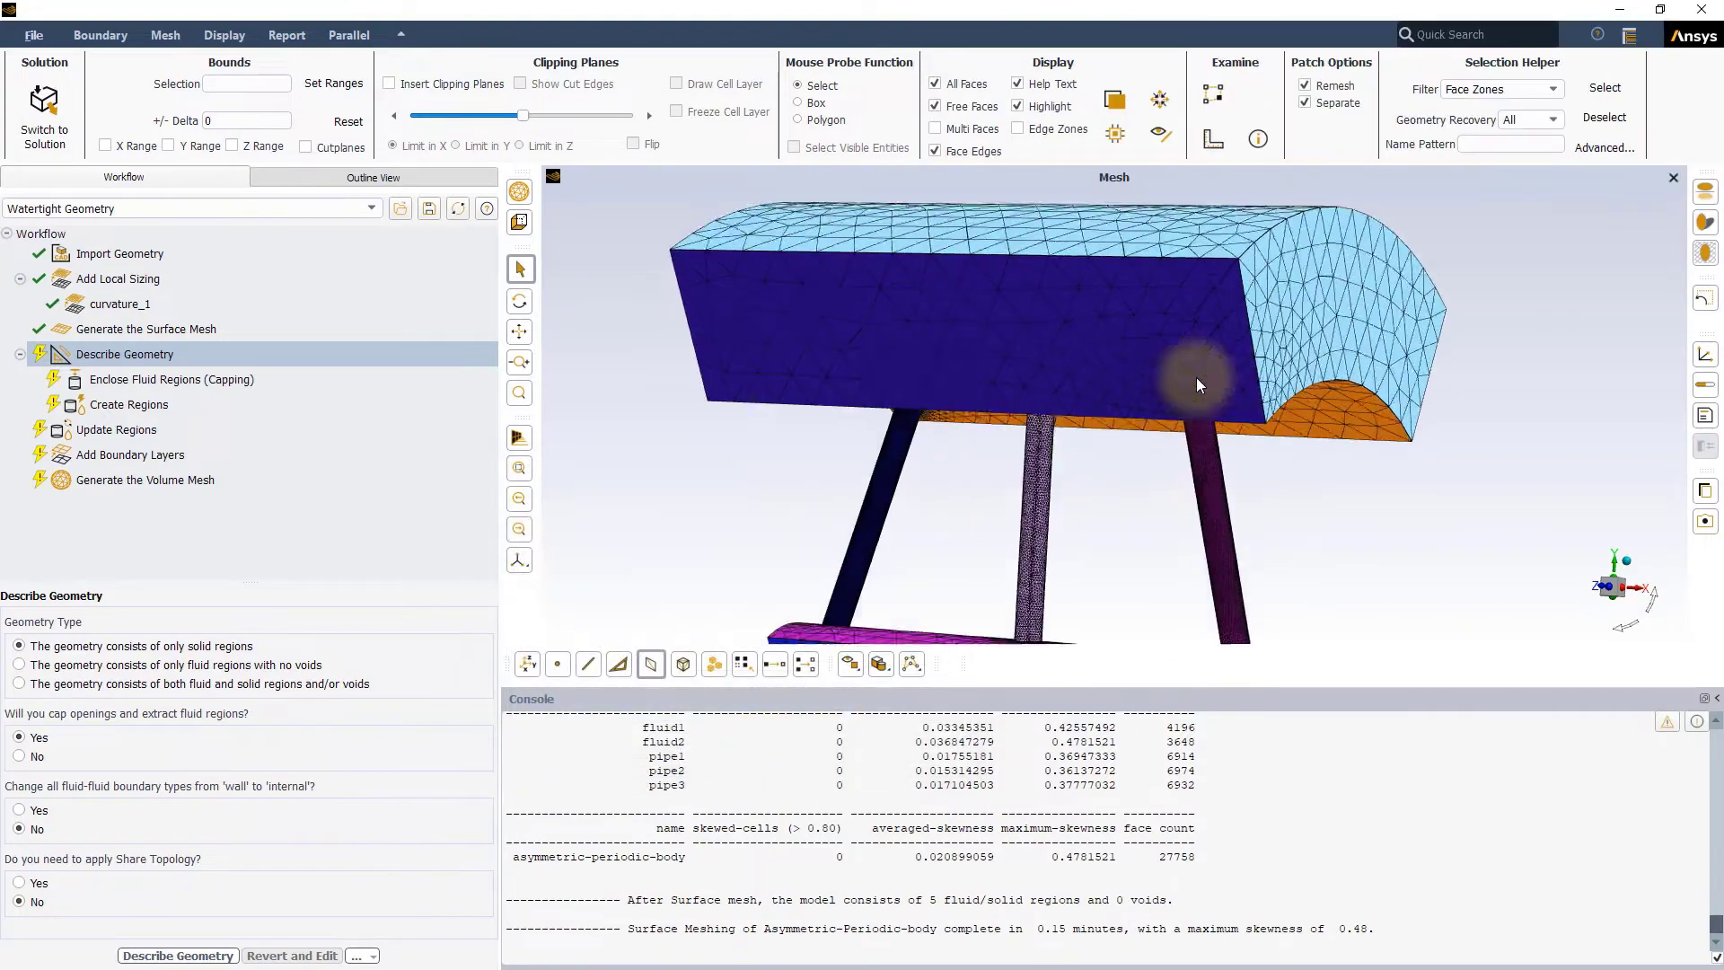
scroll(1196, 377, up, 6)
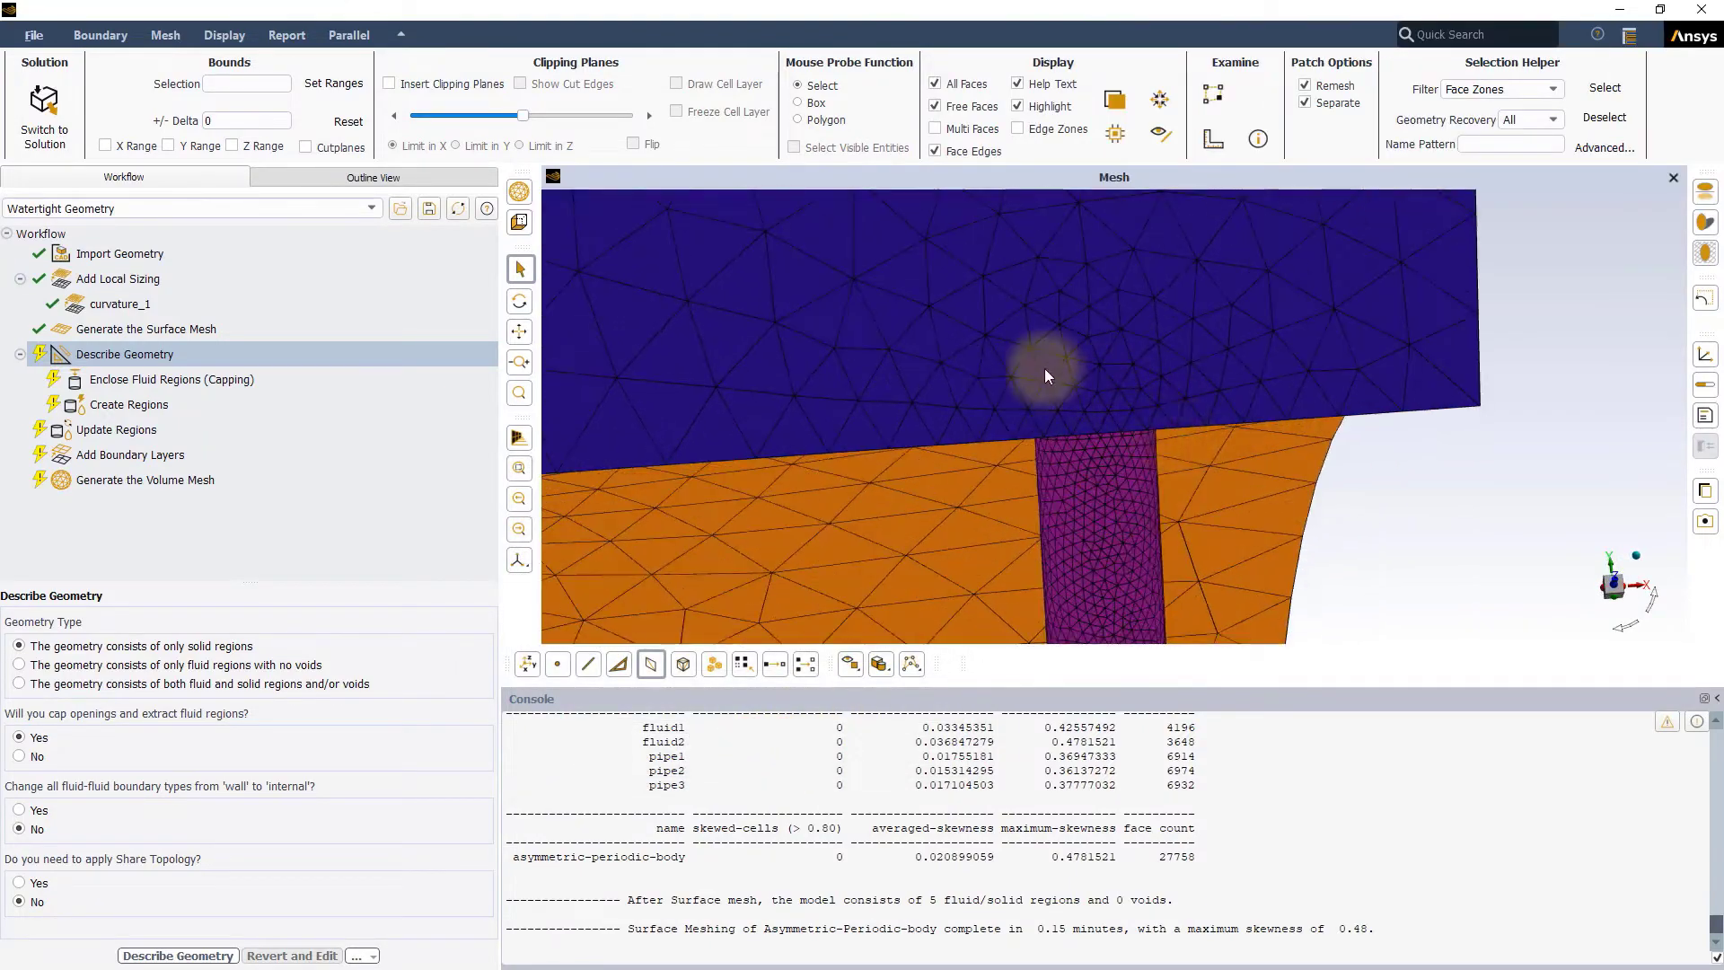
scroll(1226, 281, down, 8)
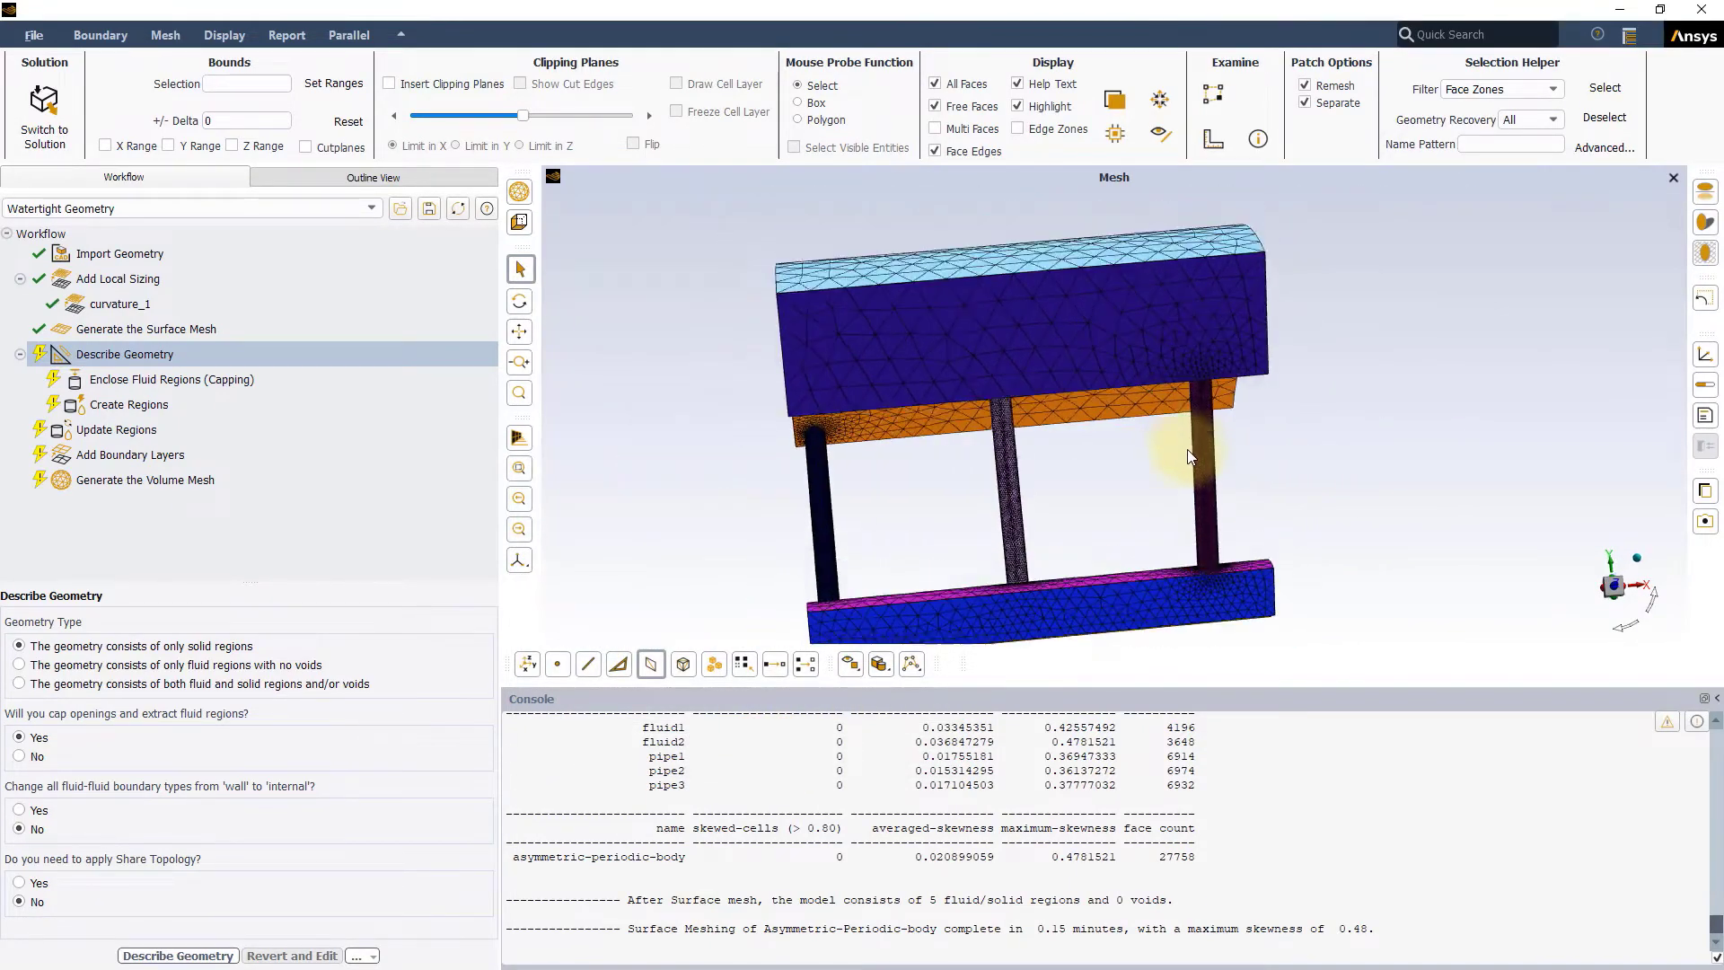
scroll(1241, 494, up, 5)
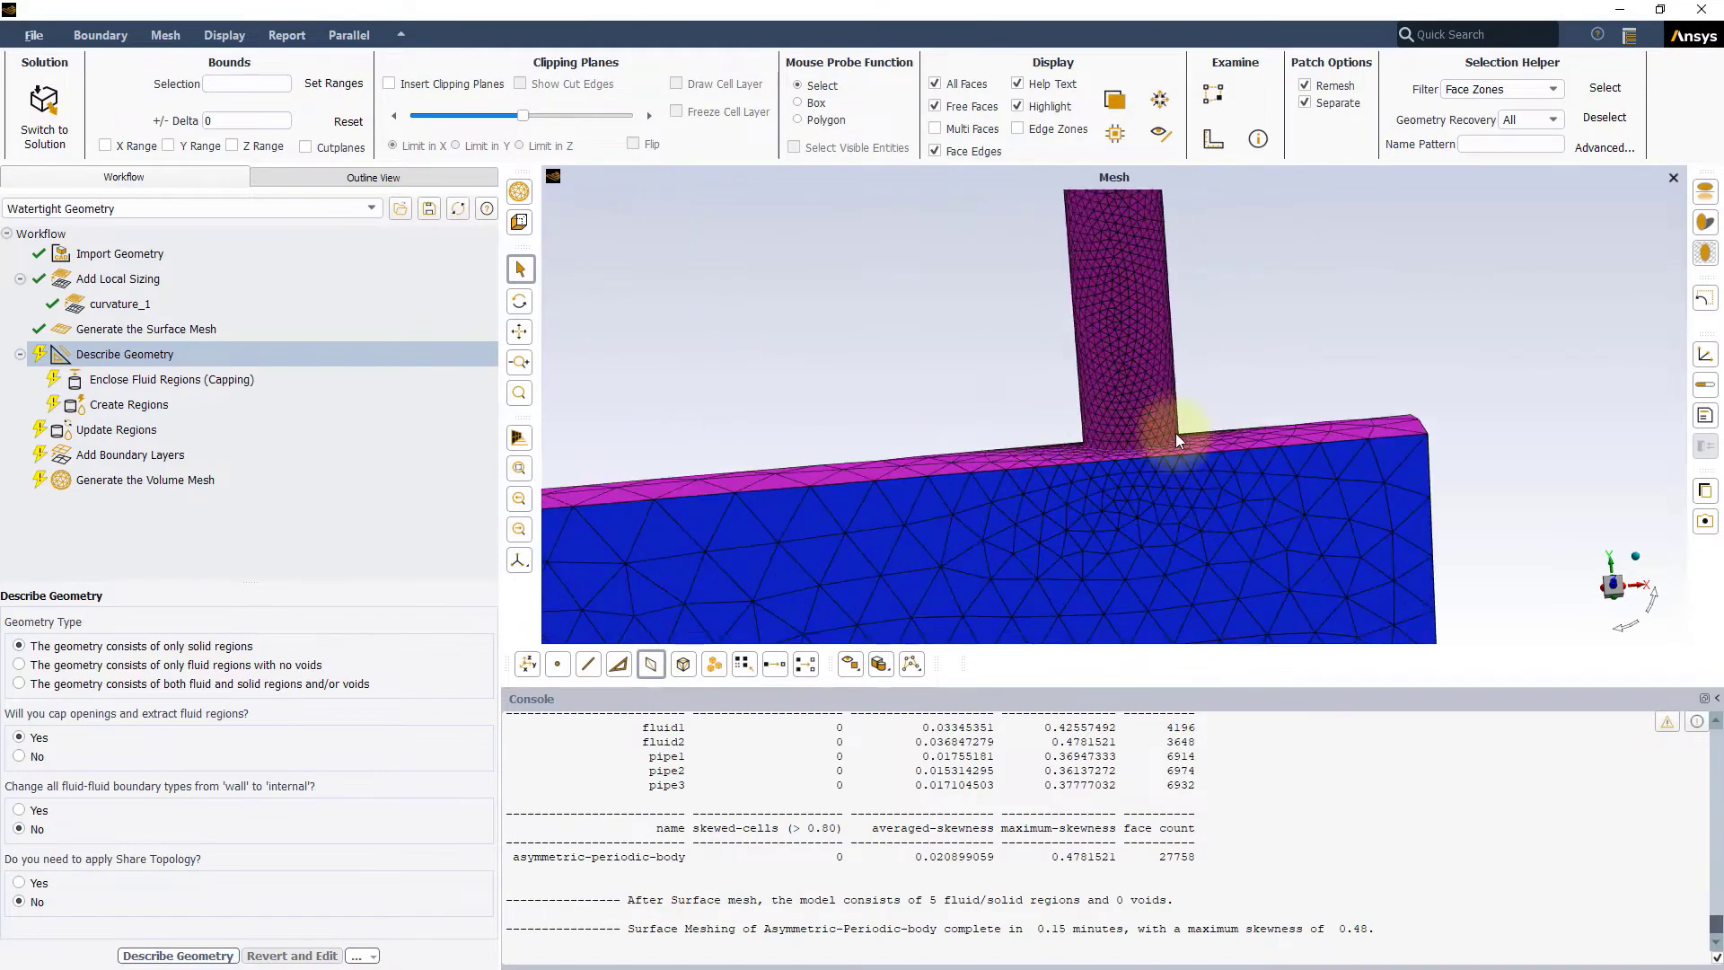
drag(1268, 467, 1086, 343)
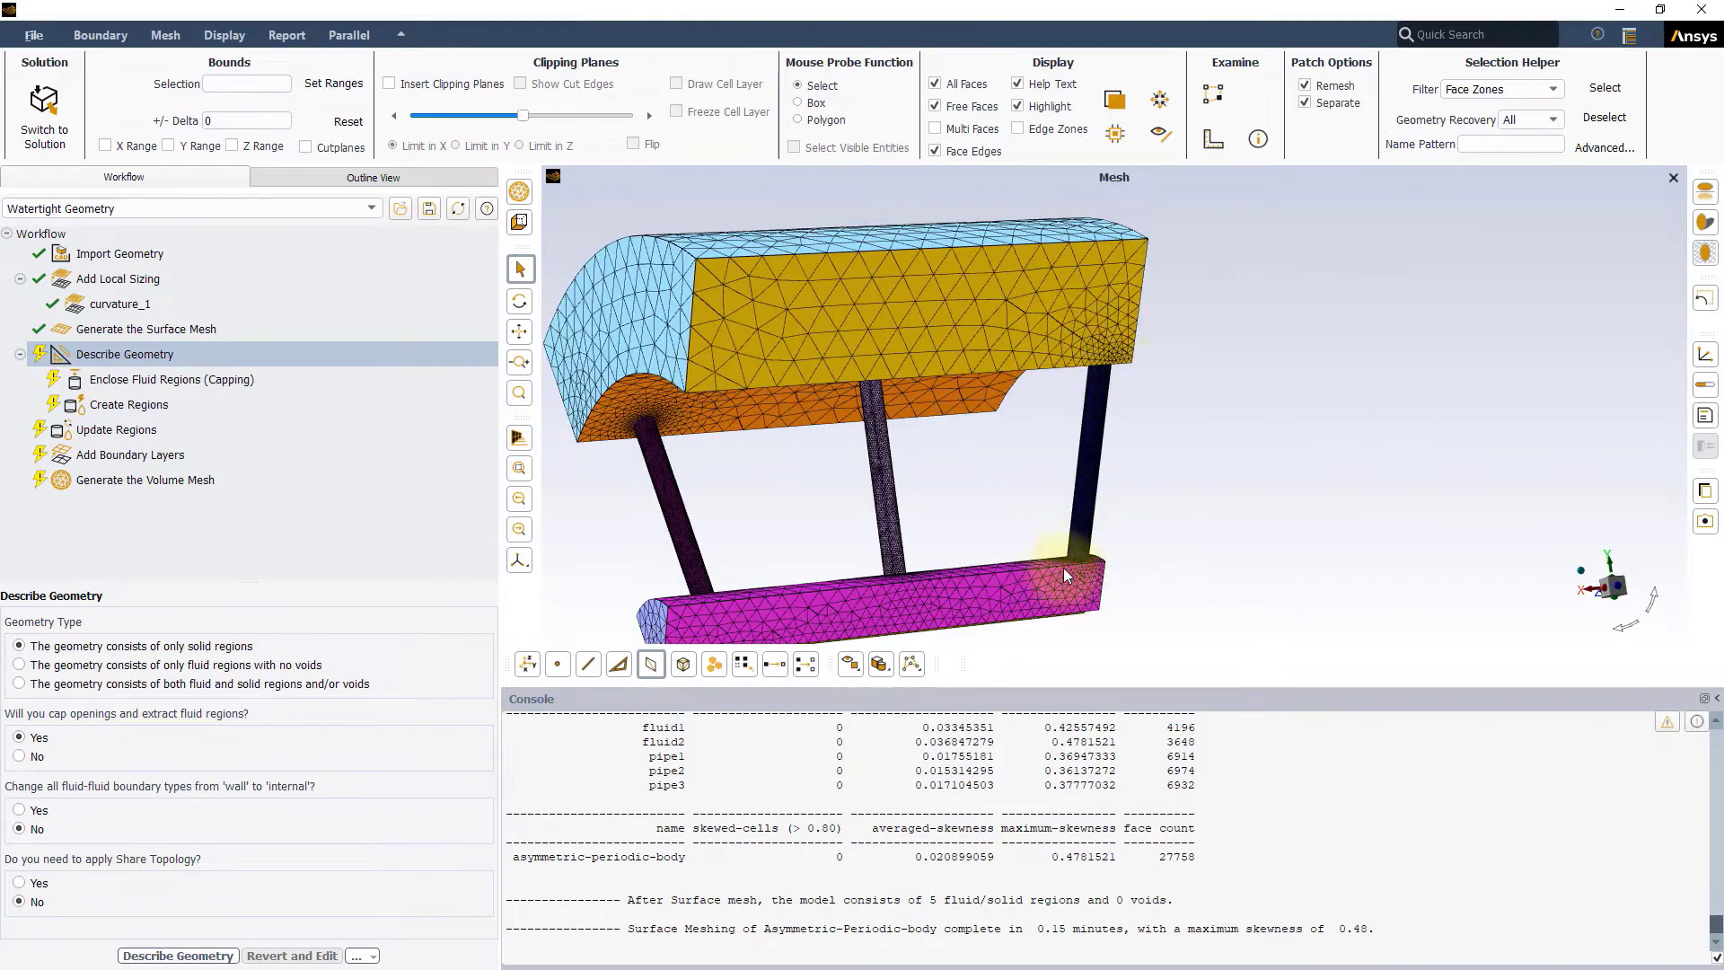
scroll(1063, 568, up, 5)
scroll(1172, 449, down, 5)
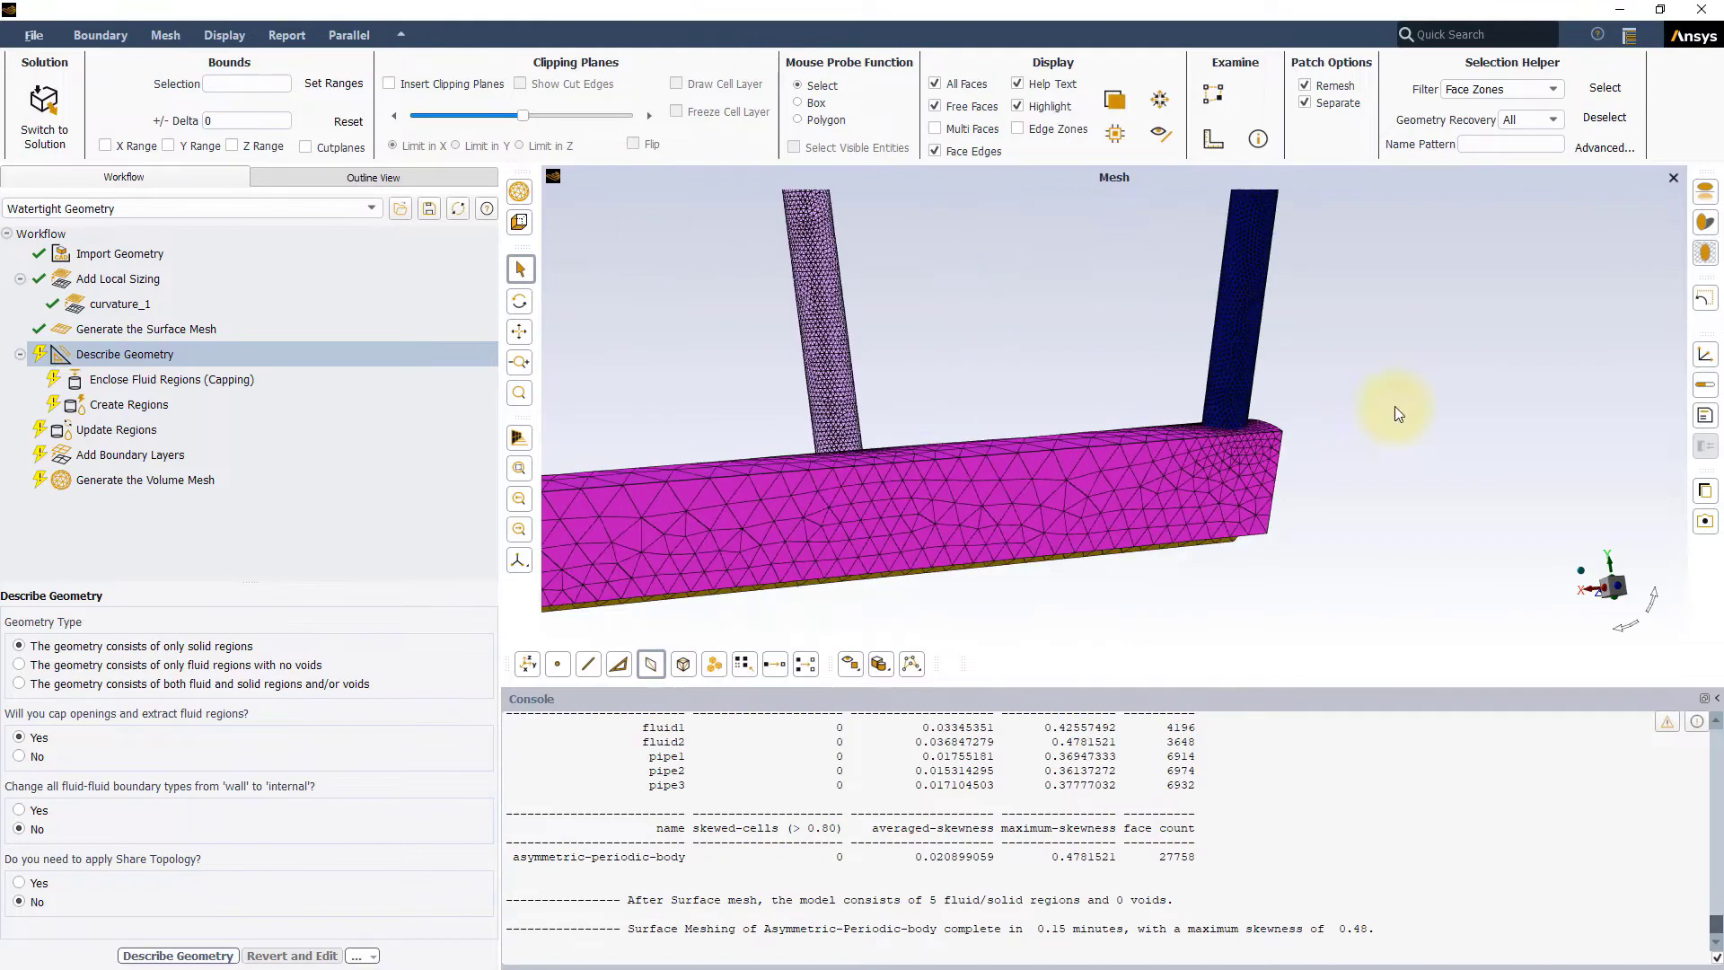
drag(1043, 487, 1068, 342)
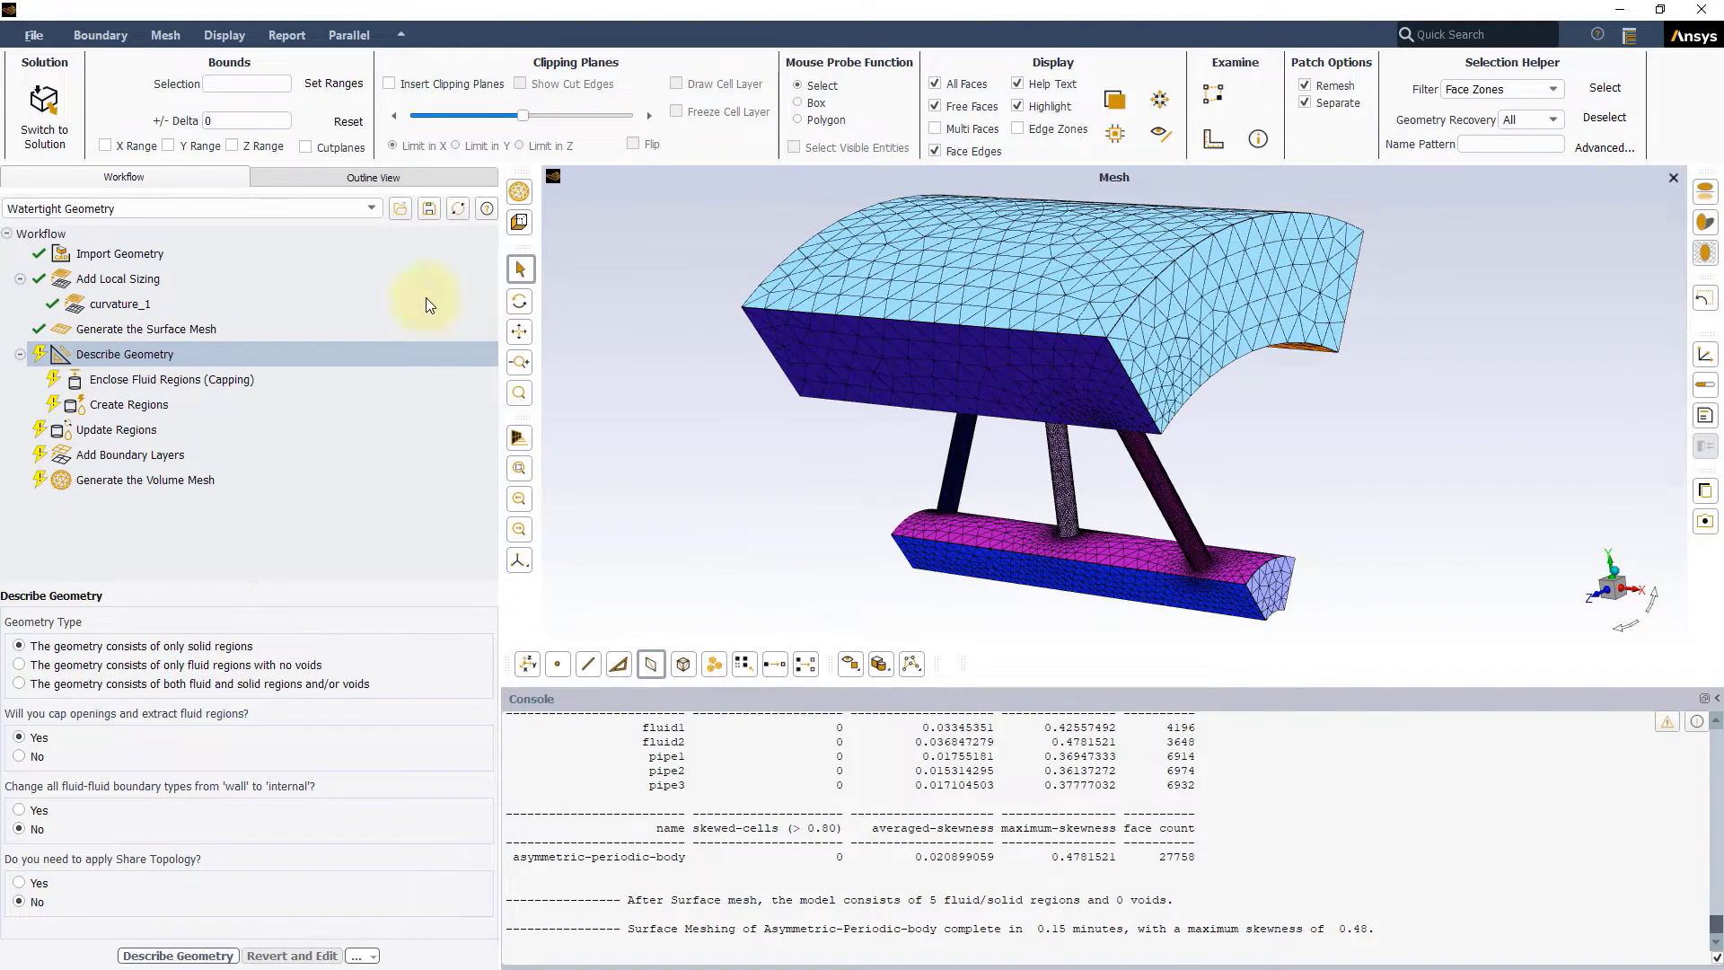
- Insert a Set Up Periodic Boundaries task directly after the surface mesh generation task
click(183, 330)
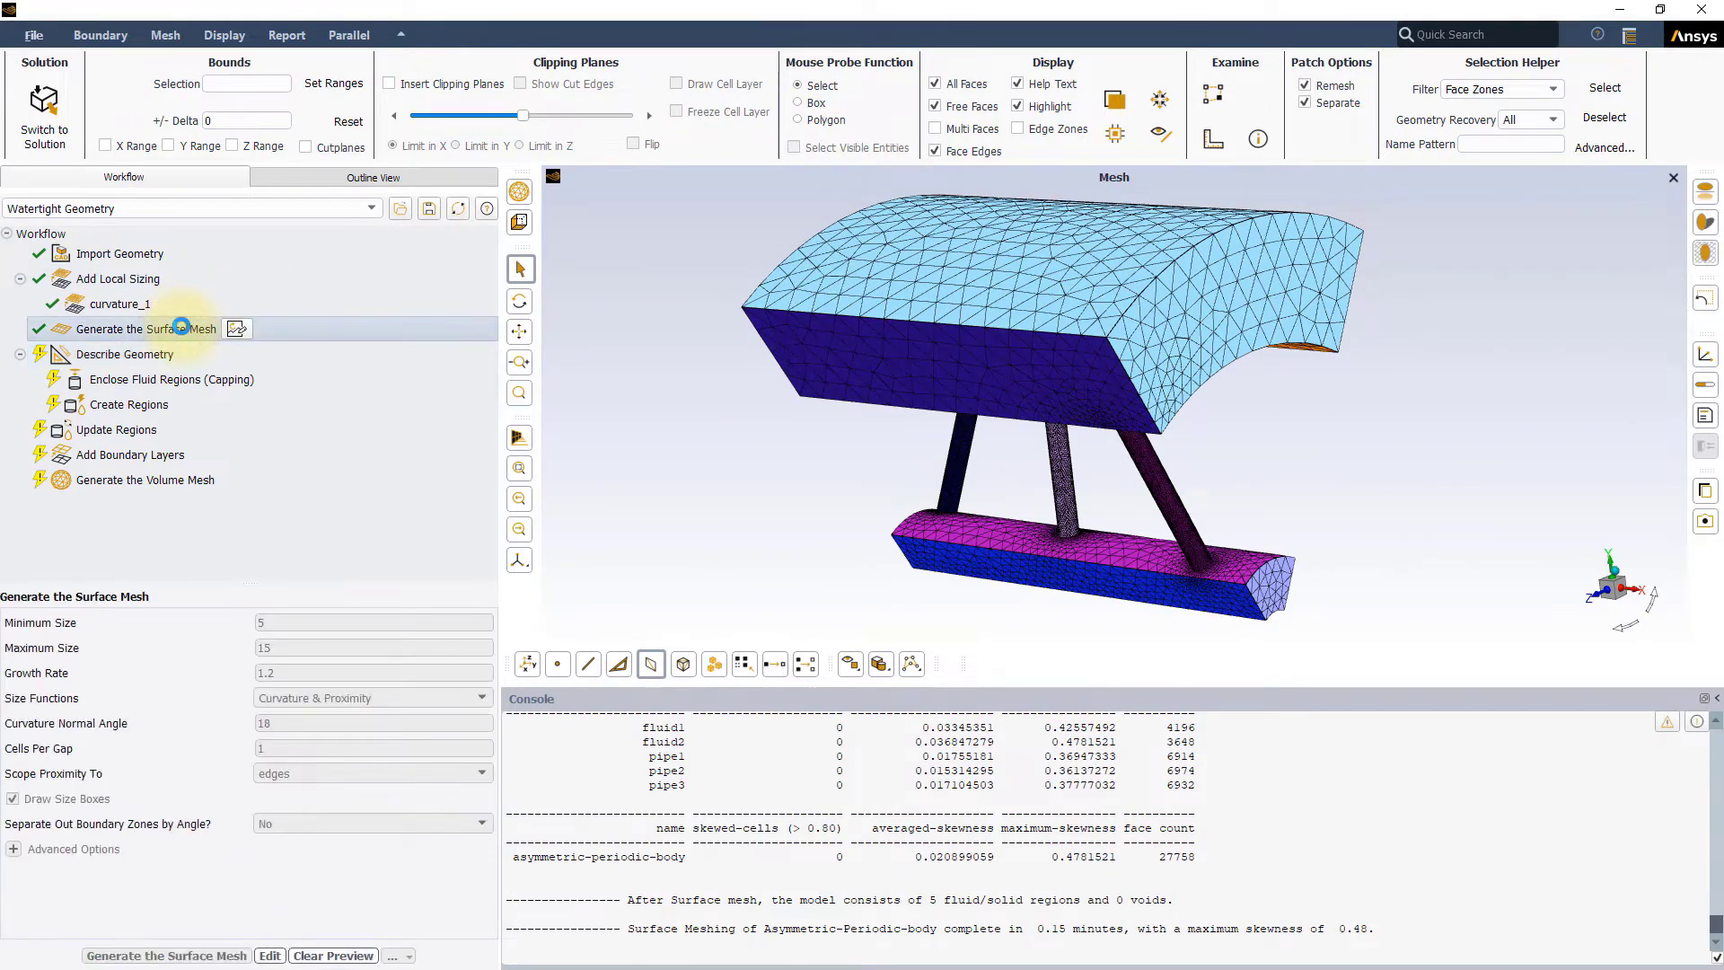
right_click(181, 325)
mouse_move(213, 339)
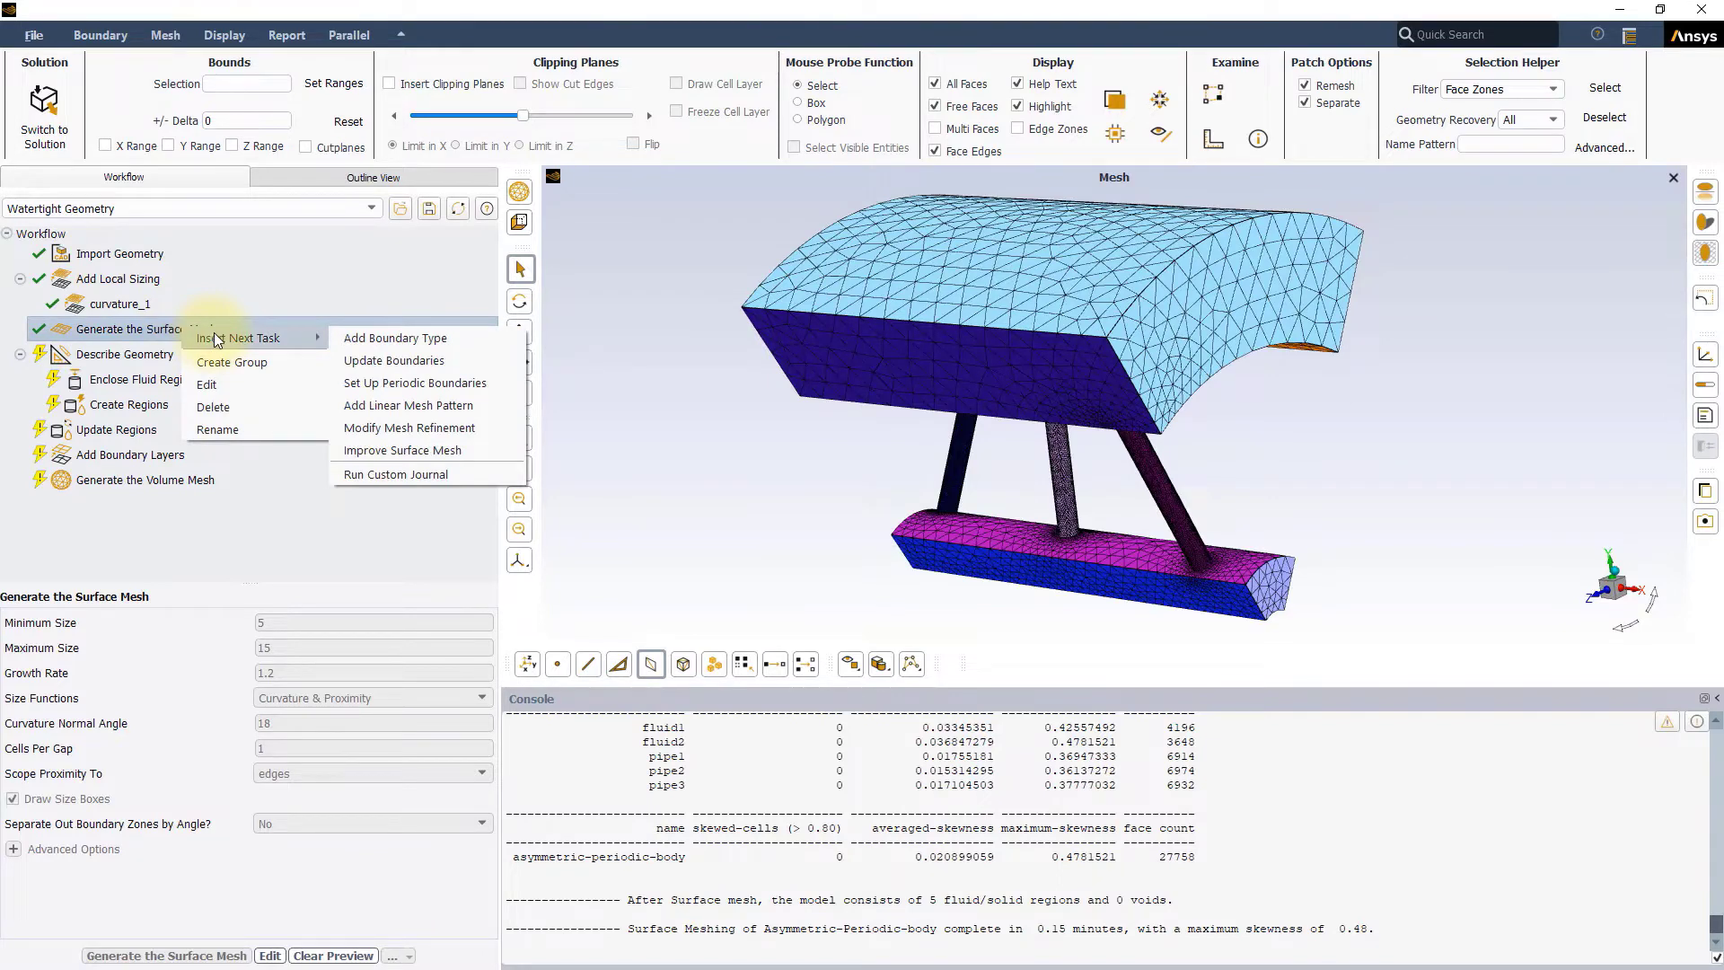
click(395, 384)
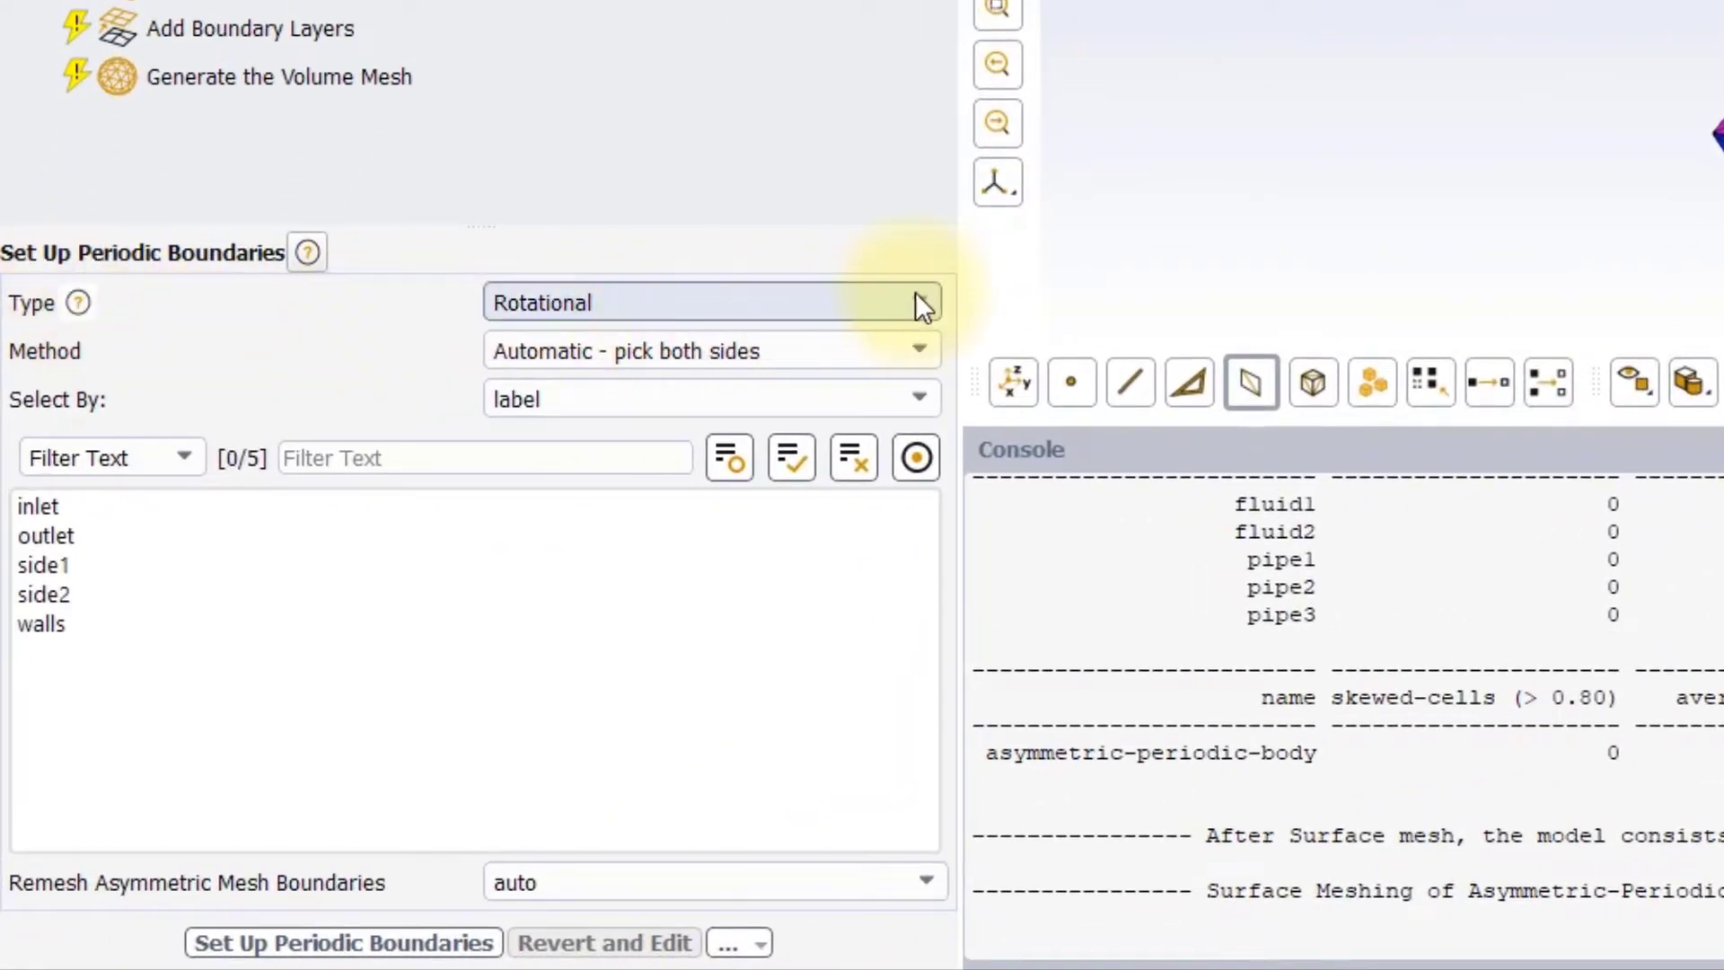
- Set the periodic boundary type to Rotational and the method to Automatic - pick both sides
click(921, 305)
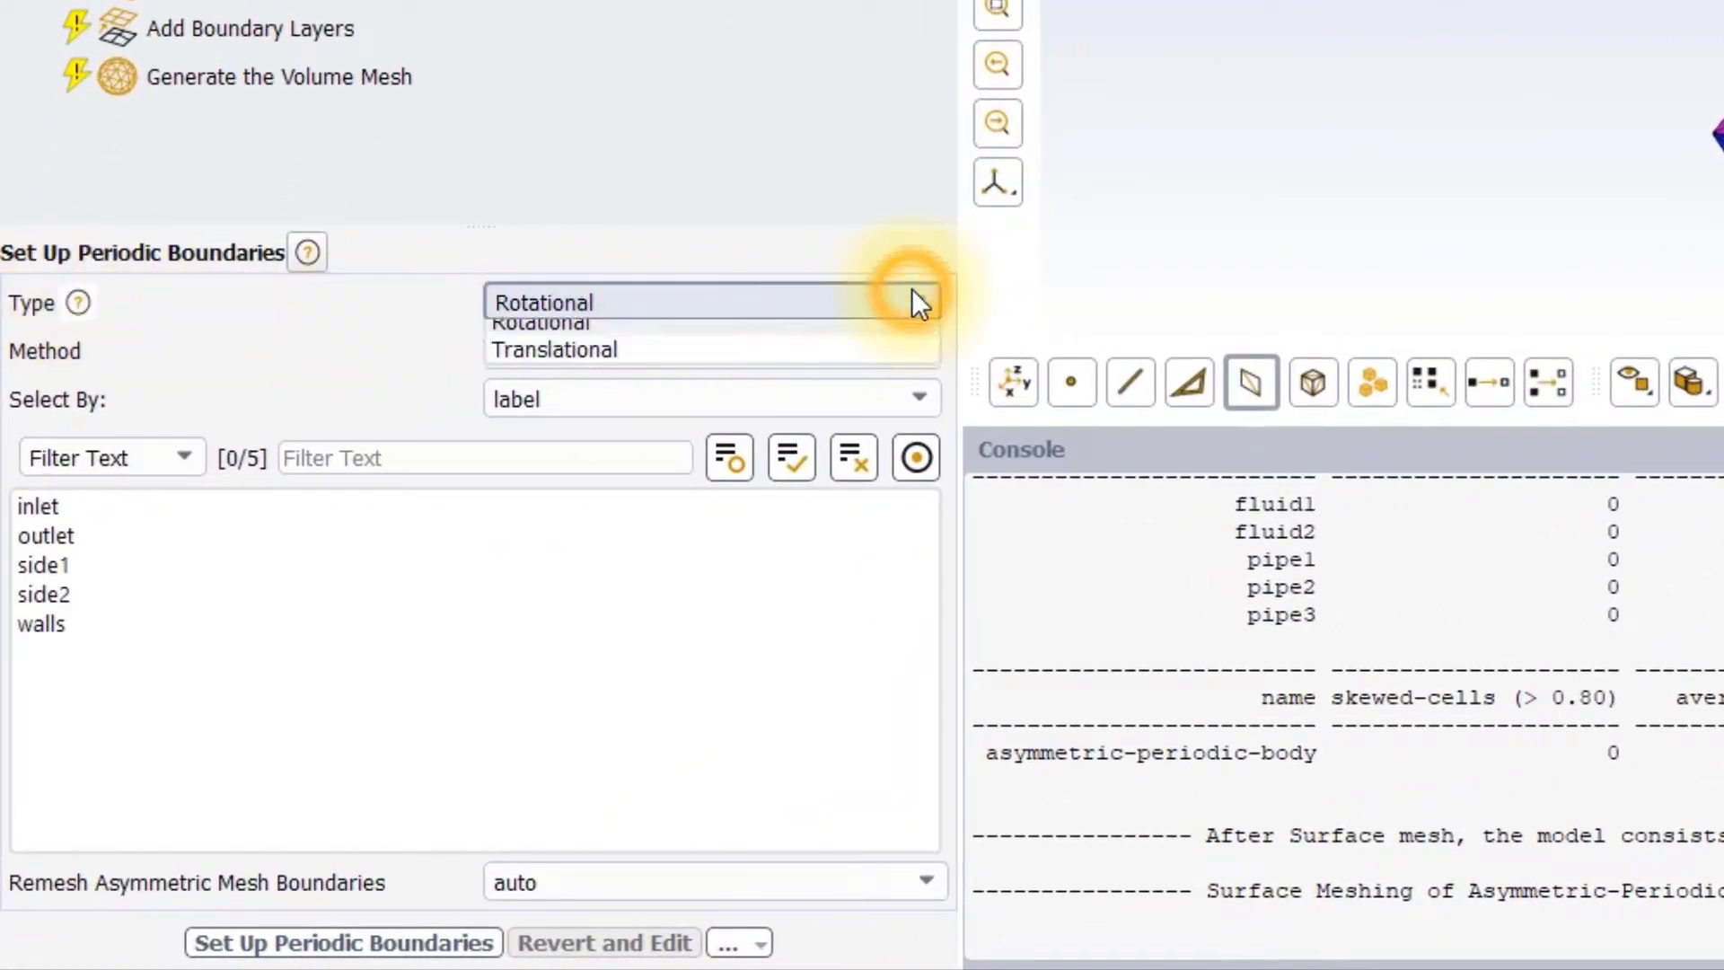
click(745, 342)
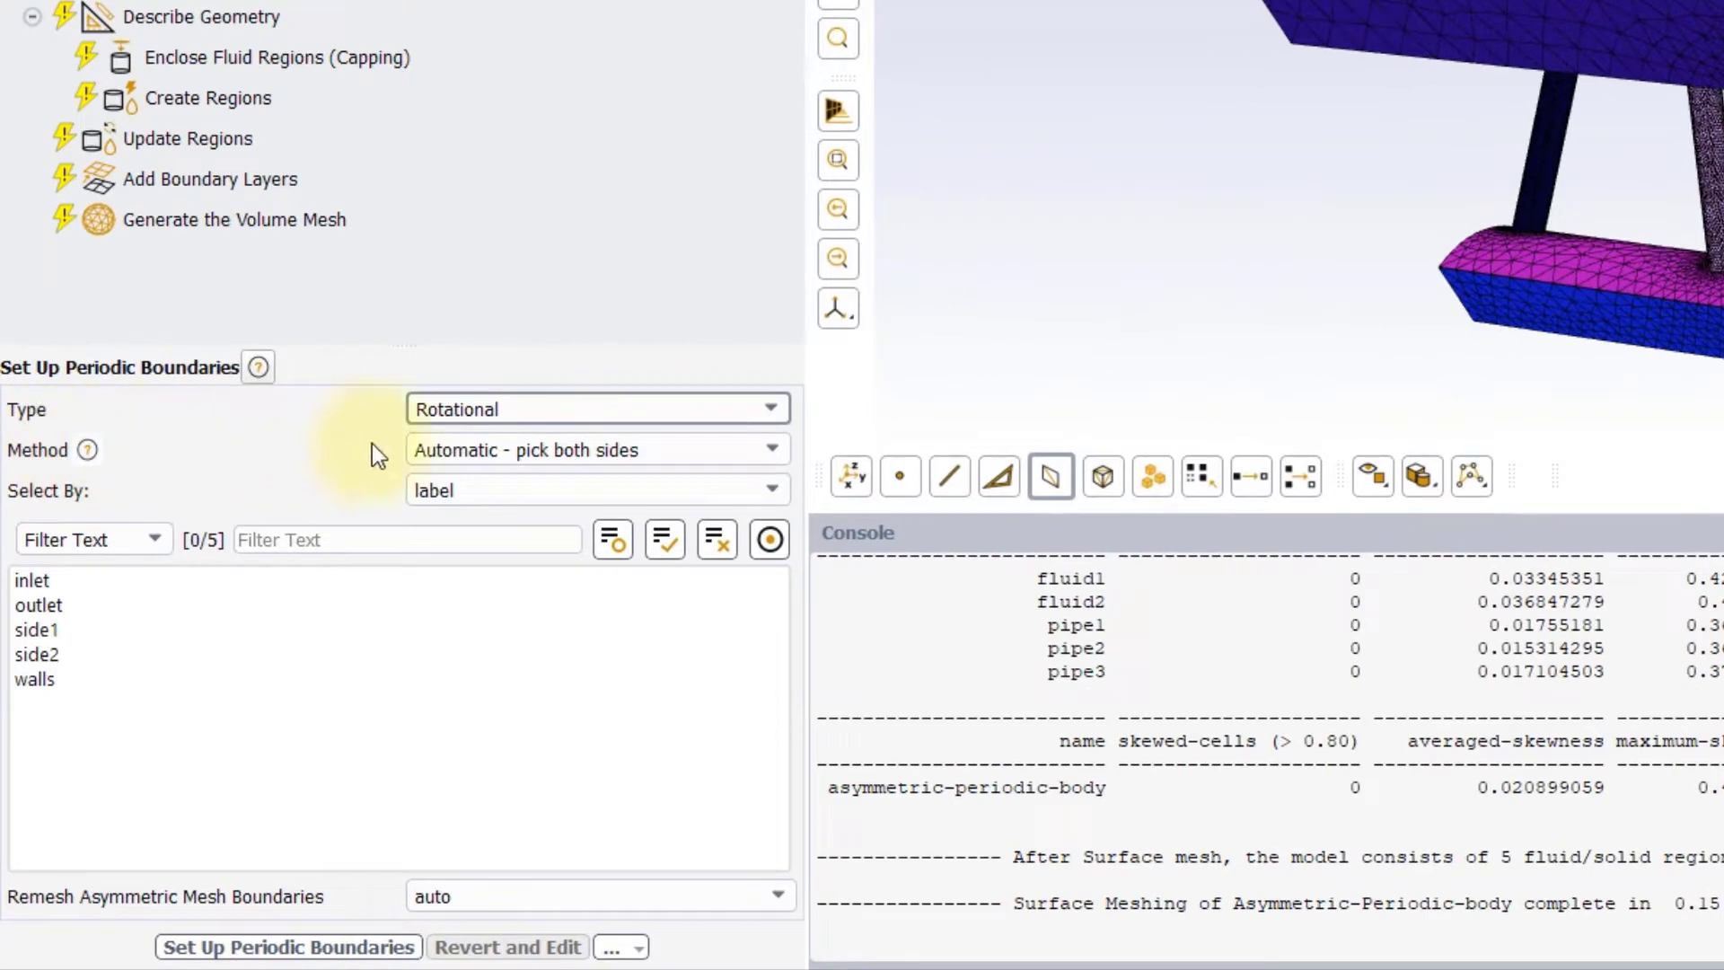
click(703, 449)
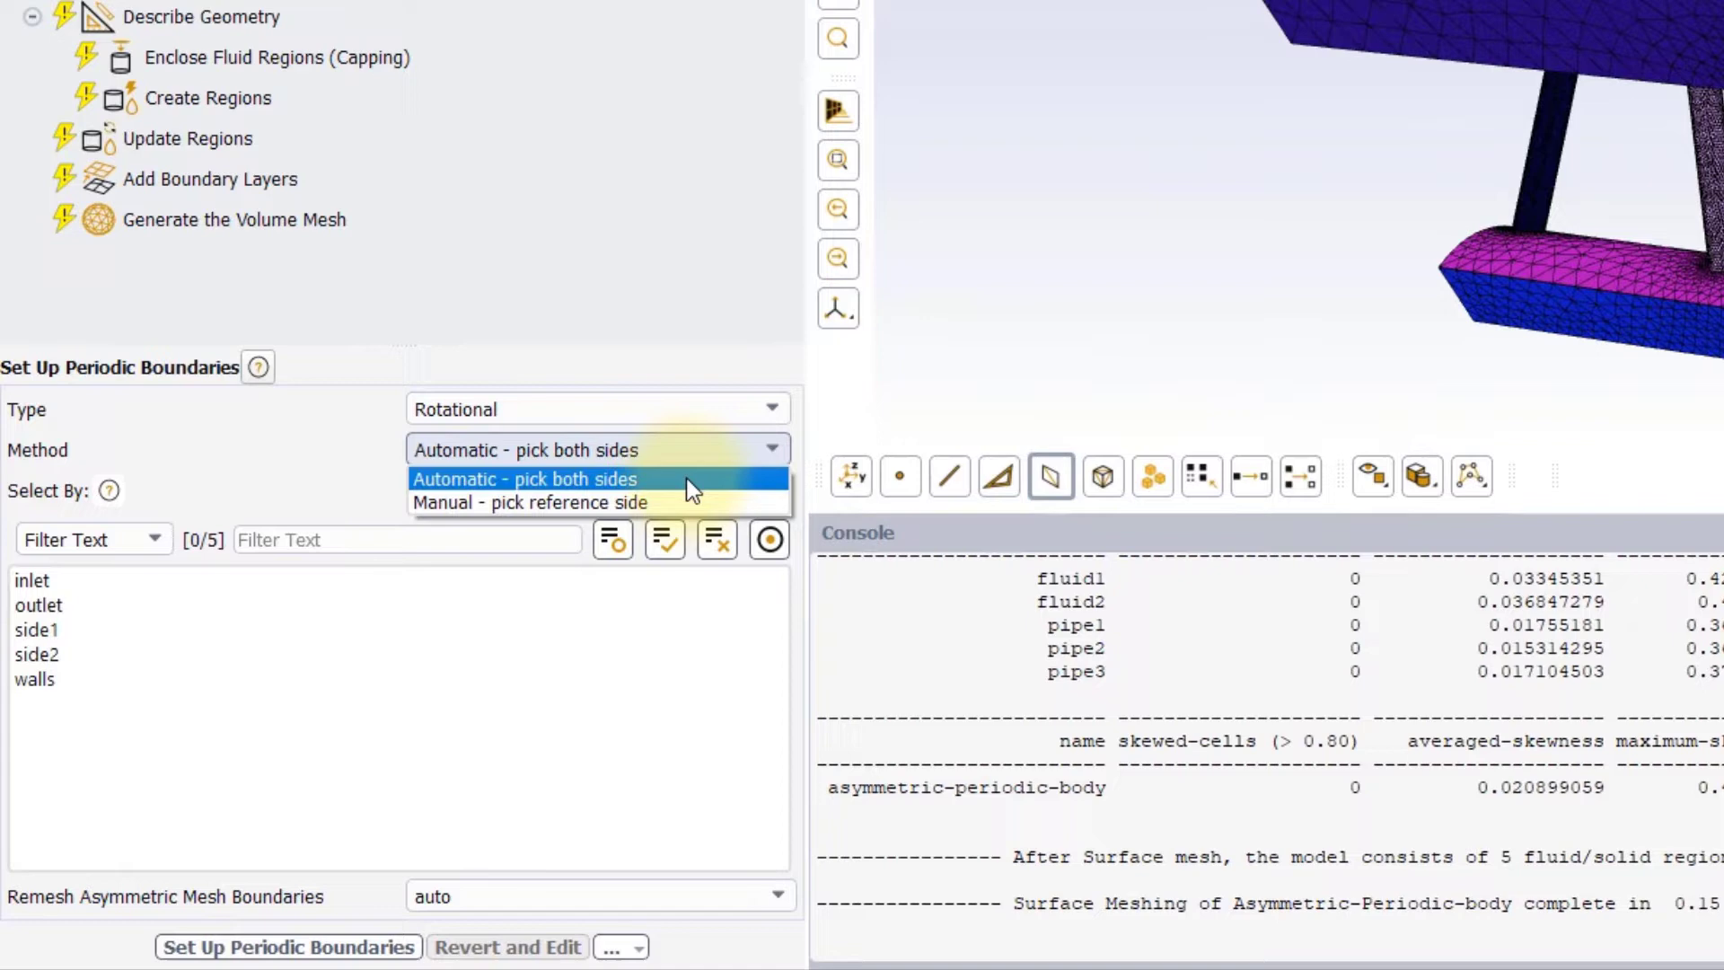
click(686, 478)
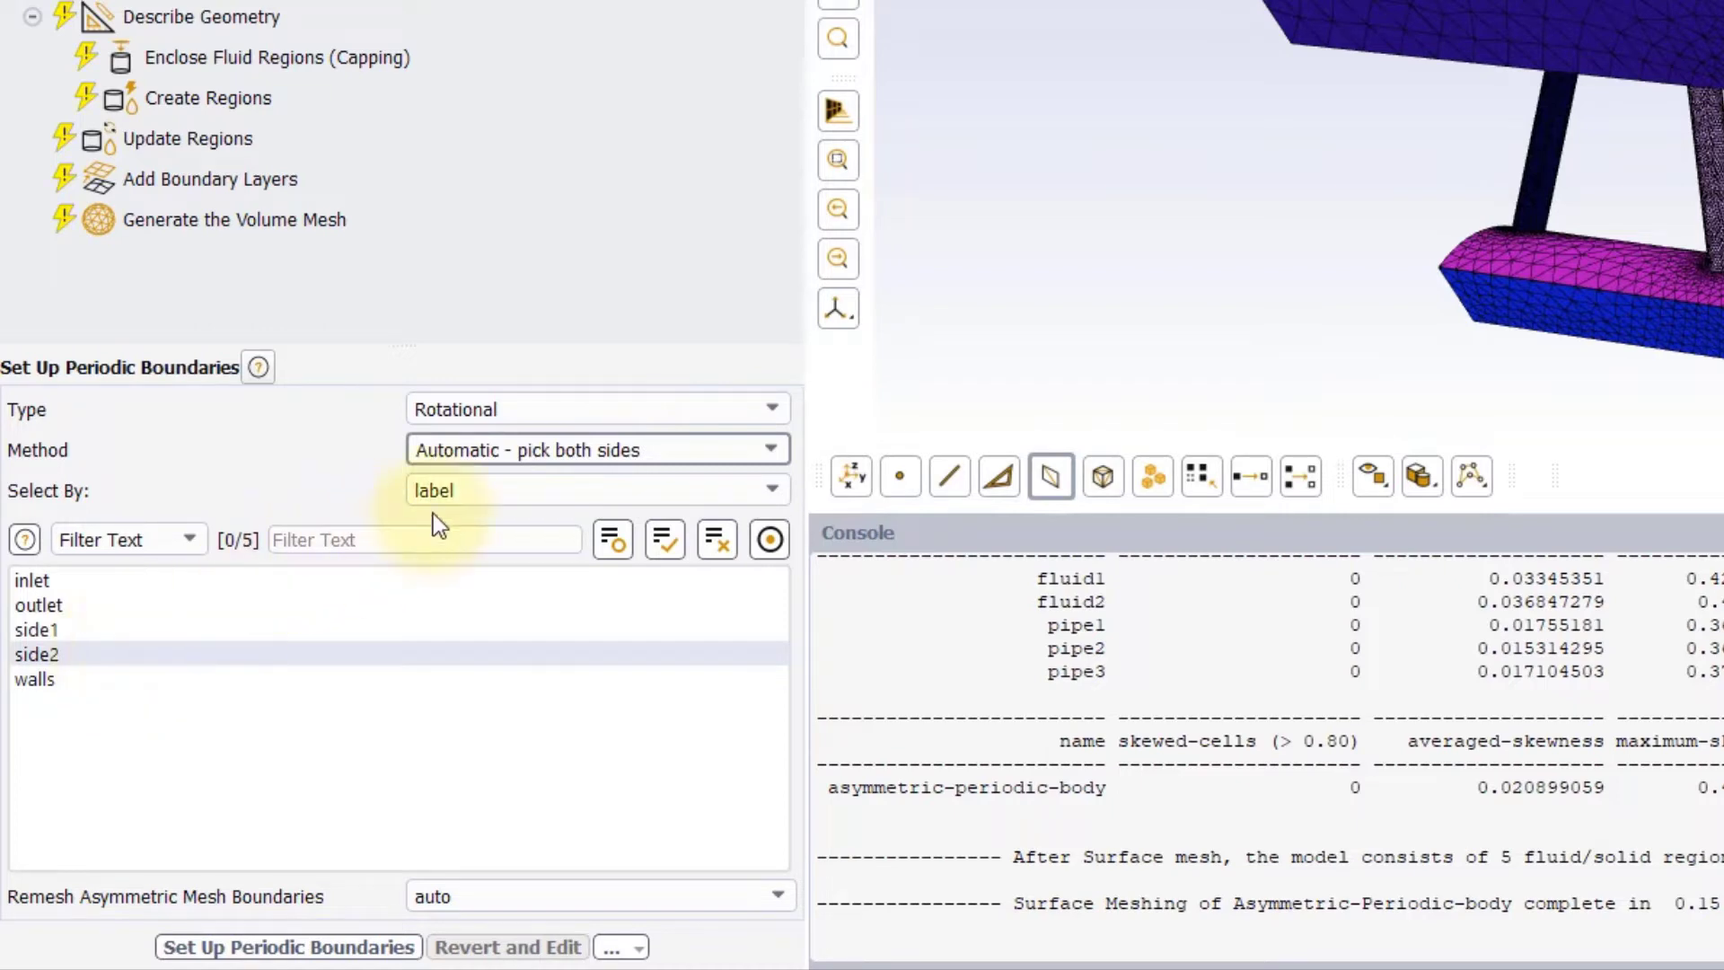
- Review the options of the Manual - pick reference side method, and return the method to Automatic - pick both sides
click(598, 460)
click(573, 494)
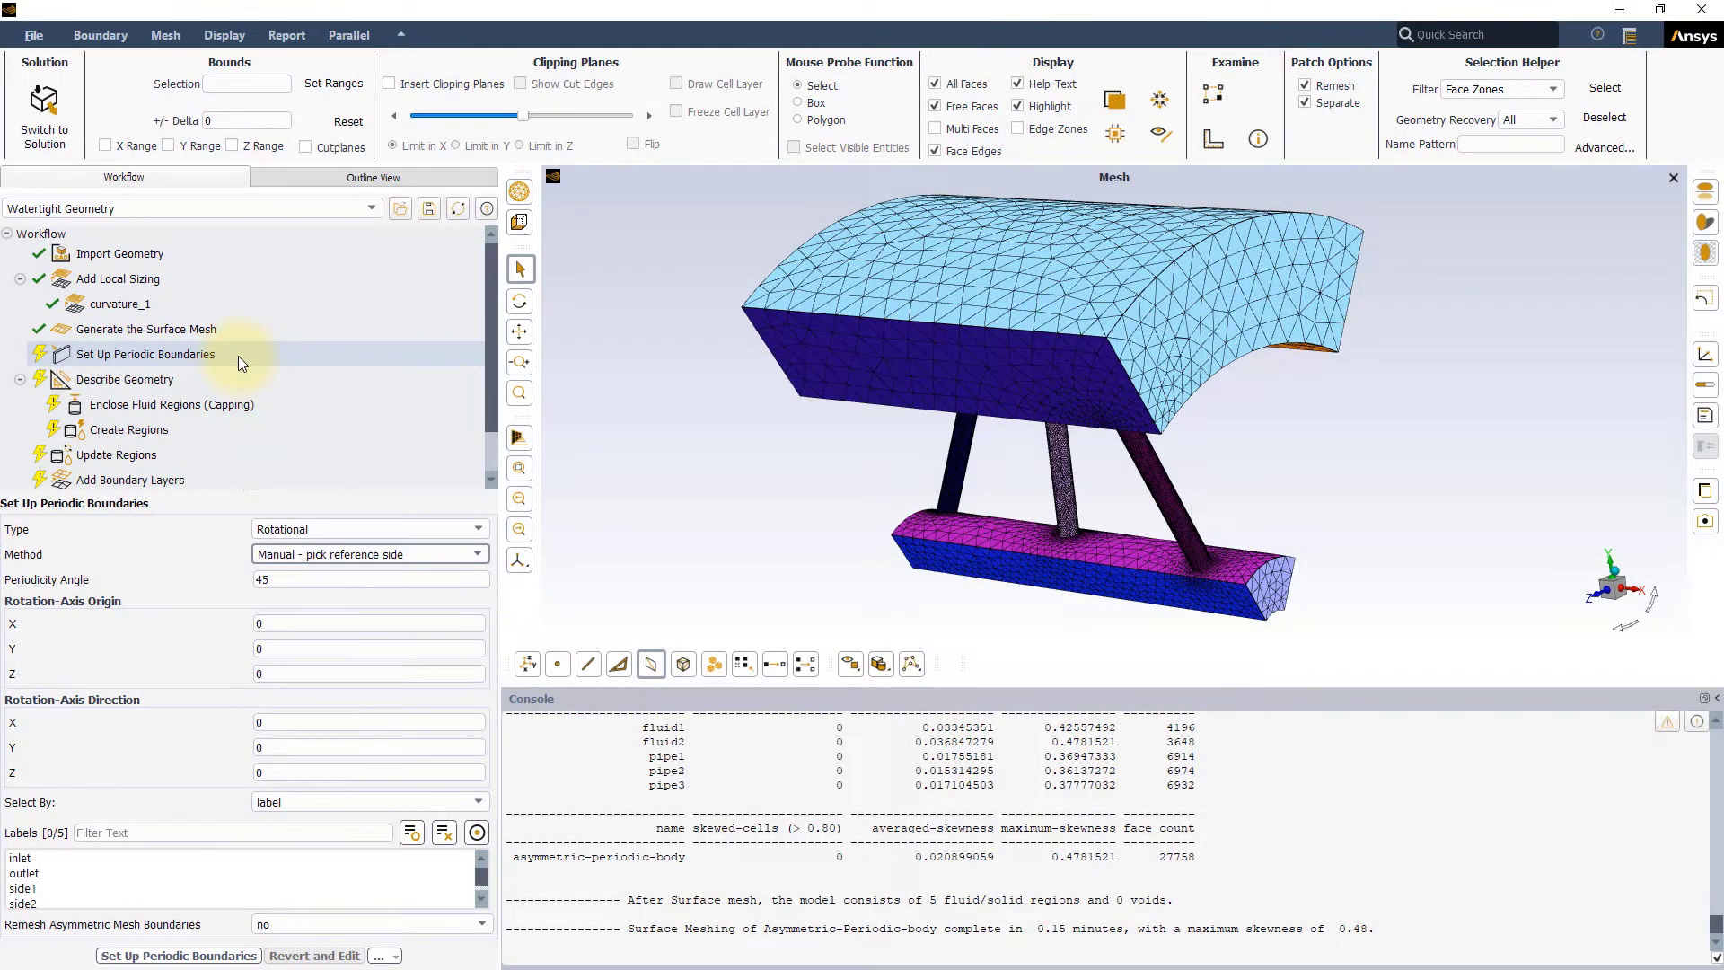
click(239, 355)
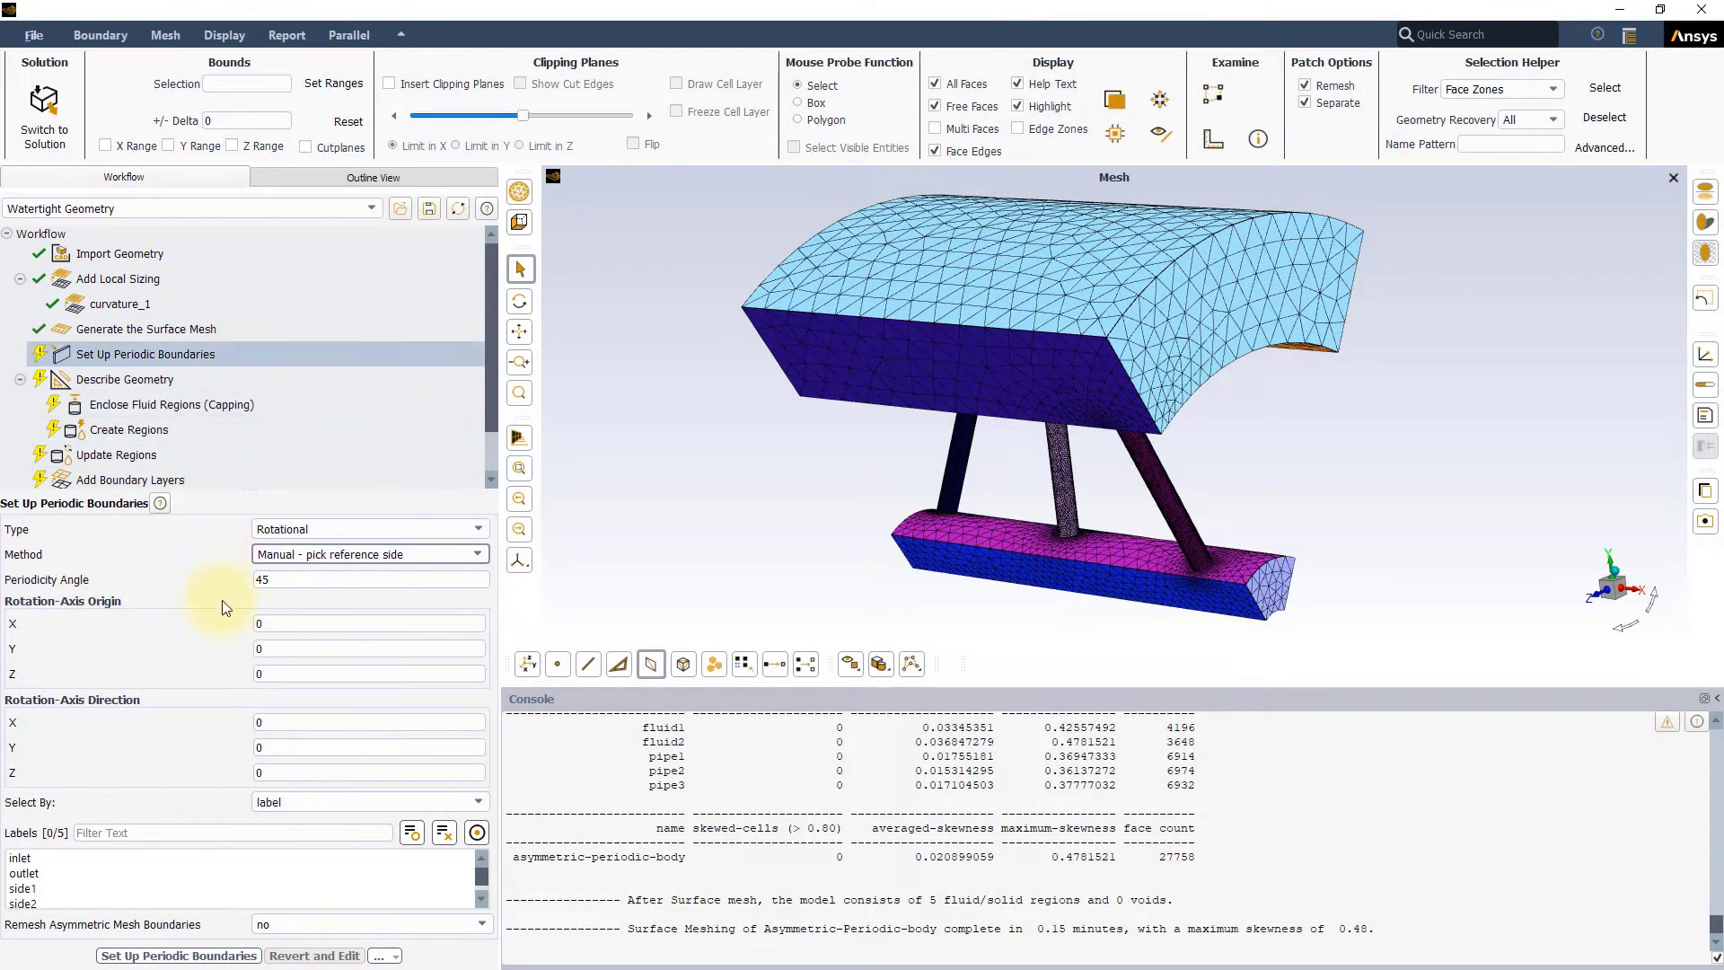
click(386, 554)
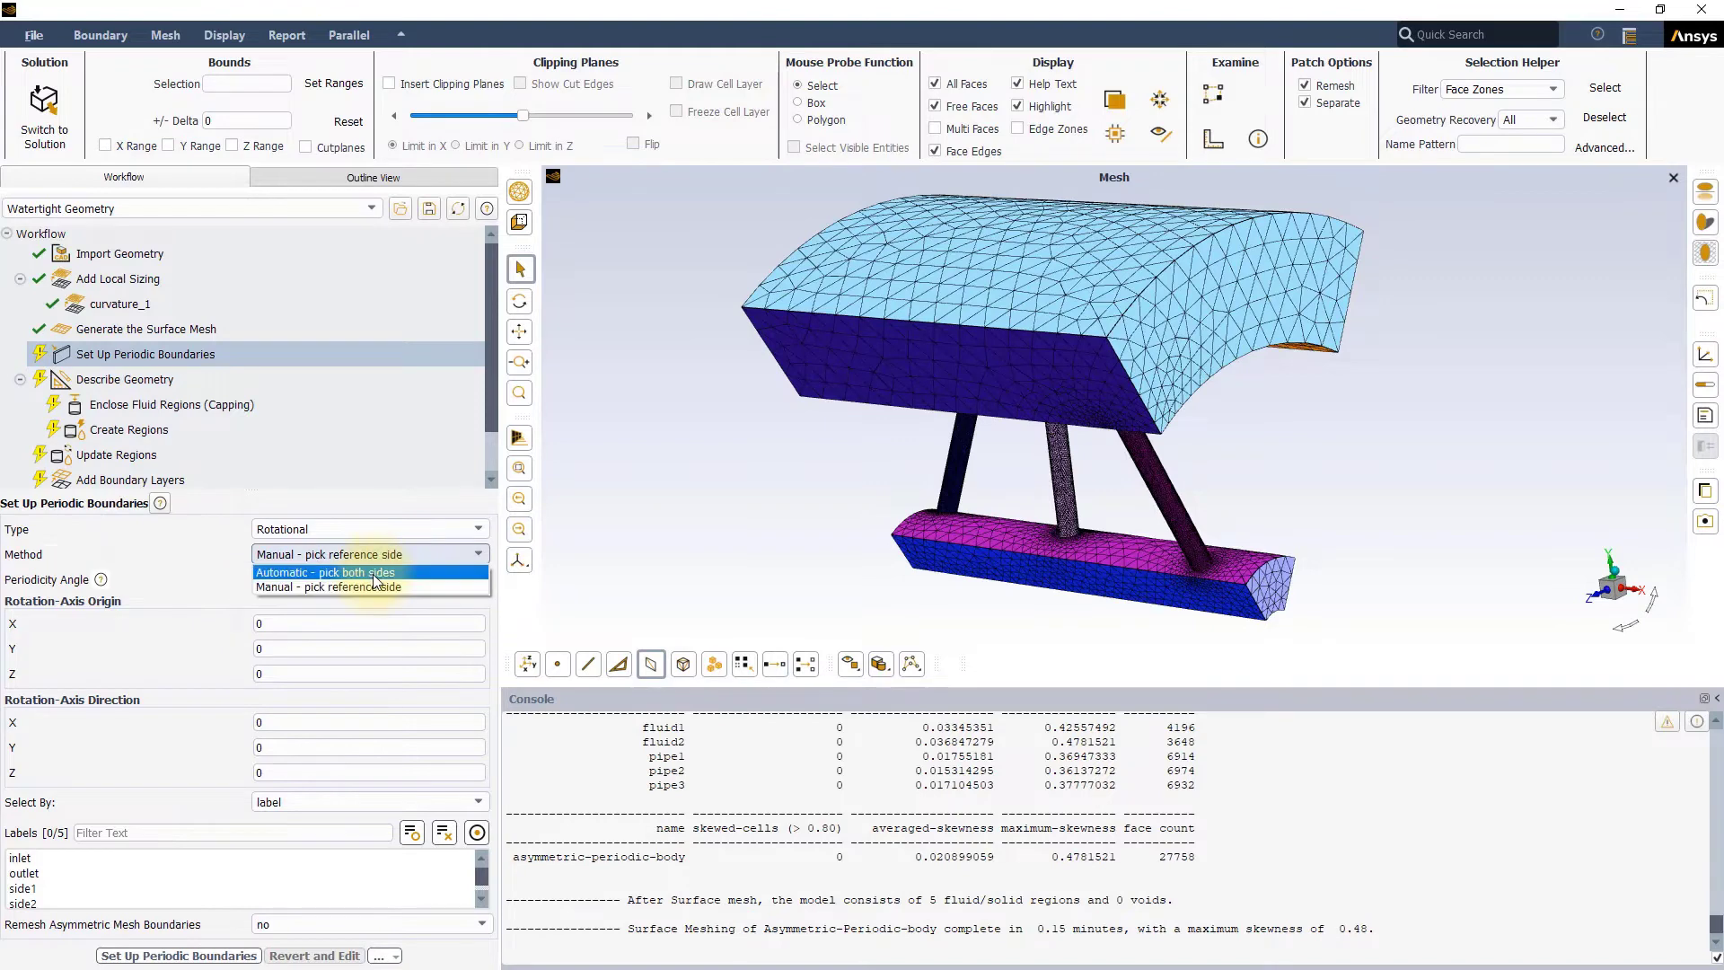
click(372, 573)
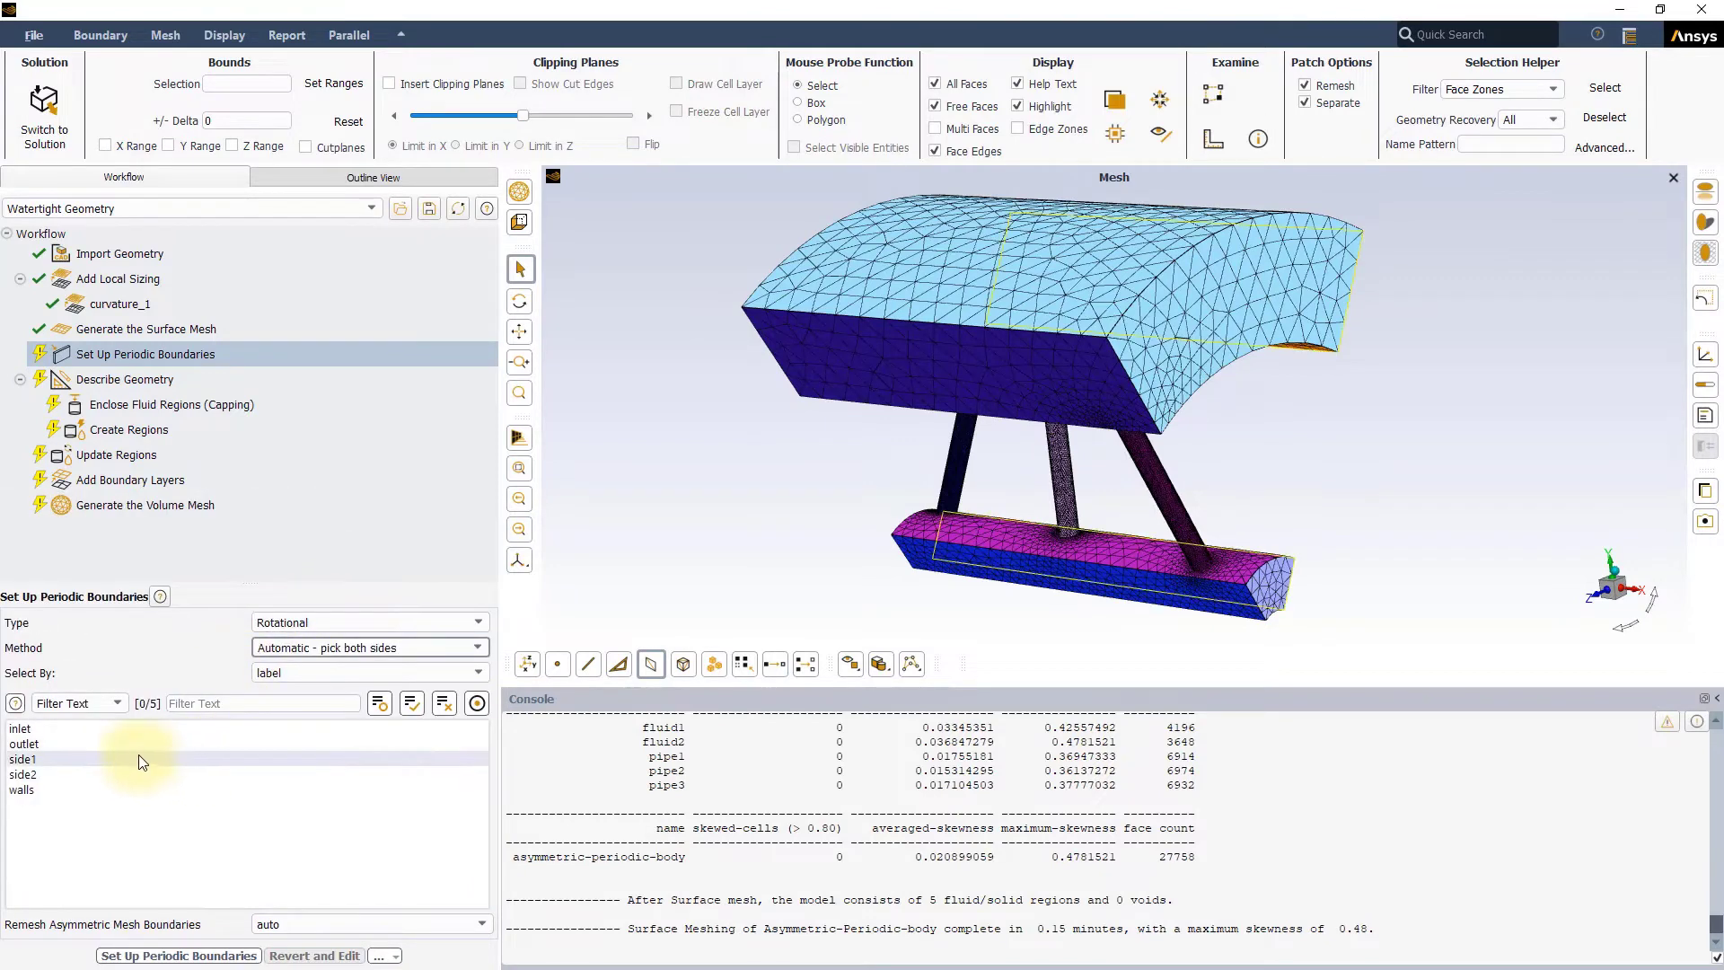
- Select the side1 and side2 labels as the periodic sides and check their highlighted faces on the model
click(34, 758)
click(27, 774)
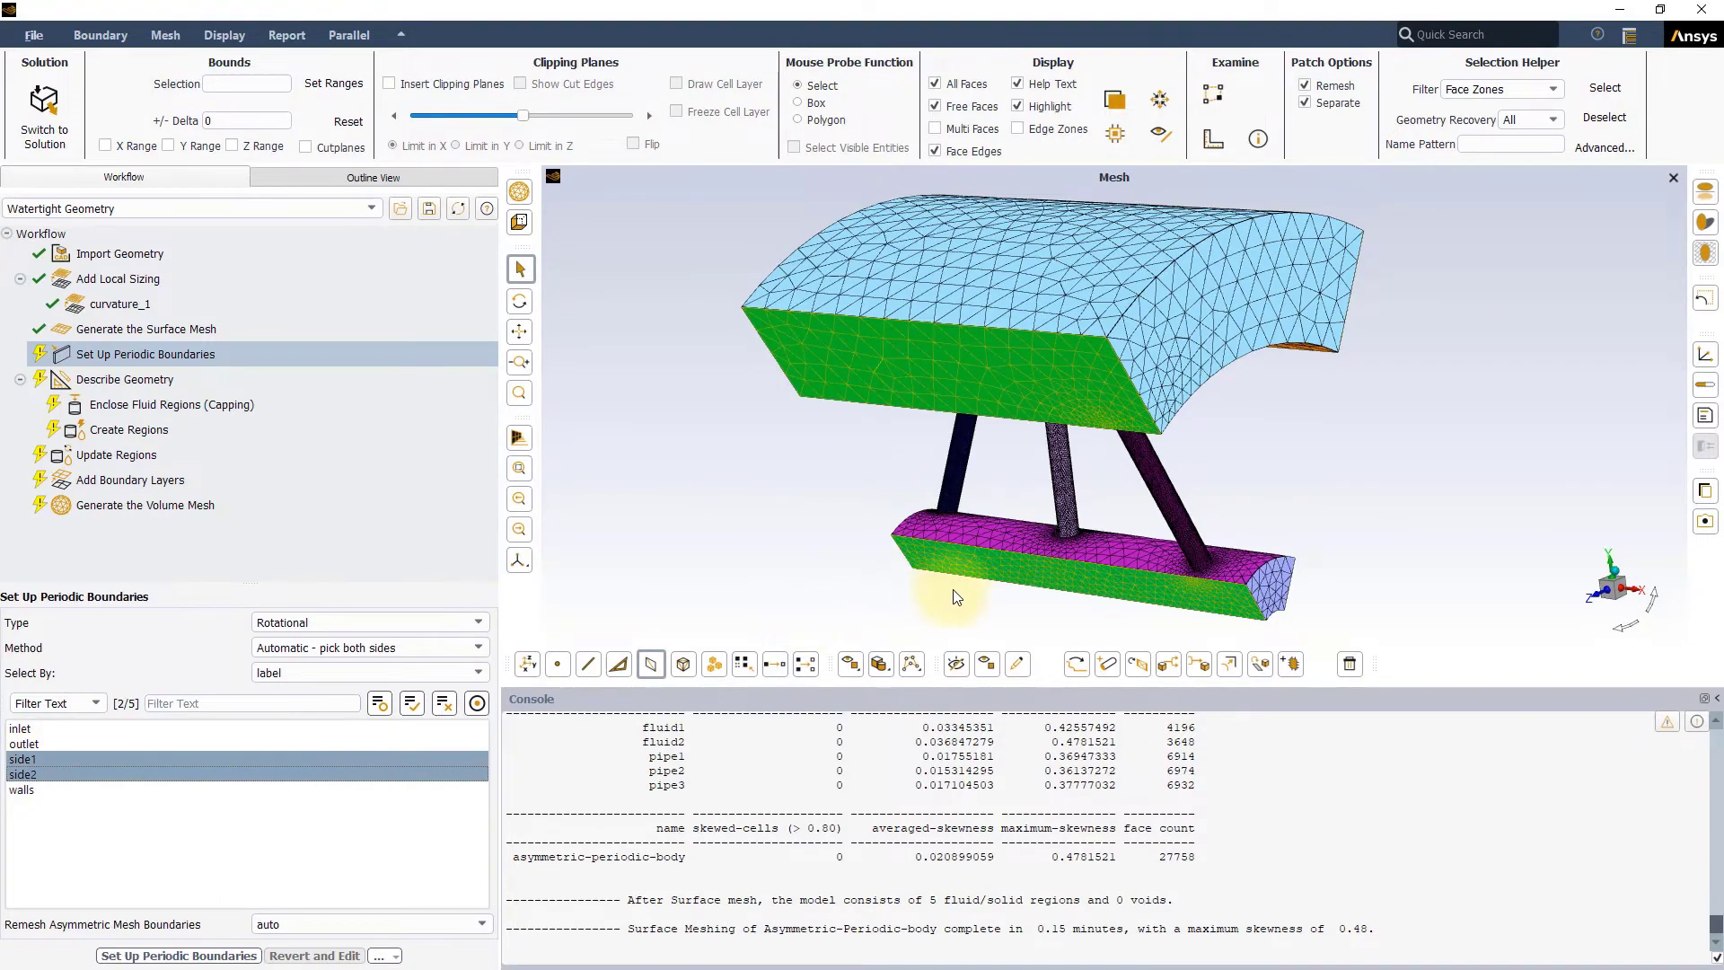
drag(844, 530, 476, 519)
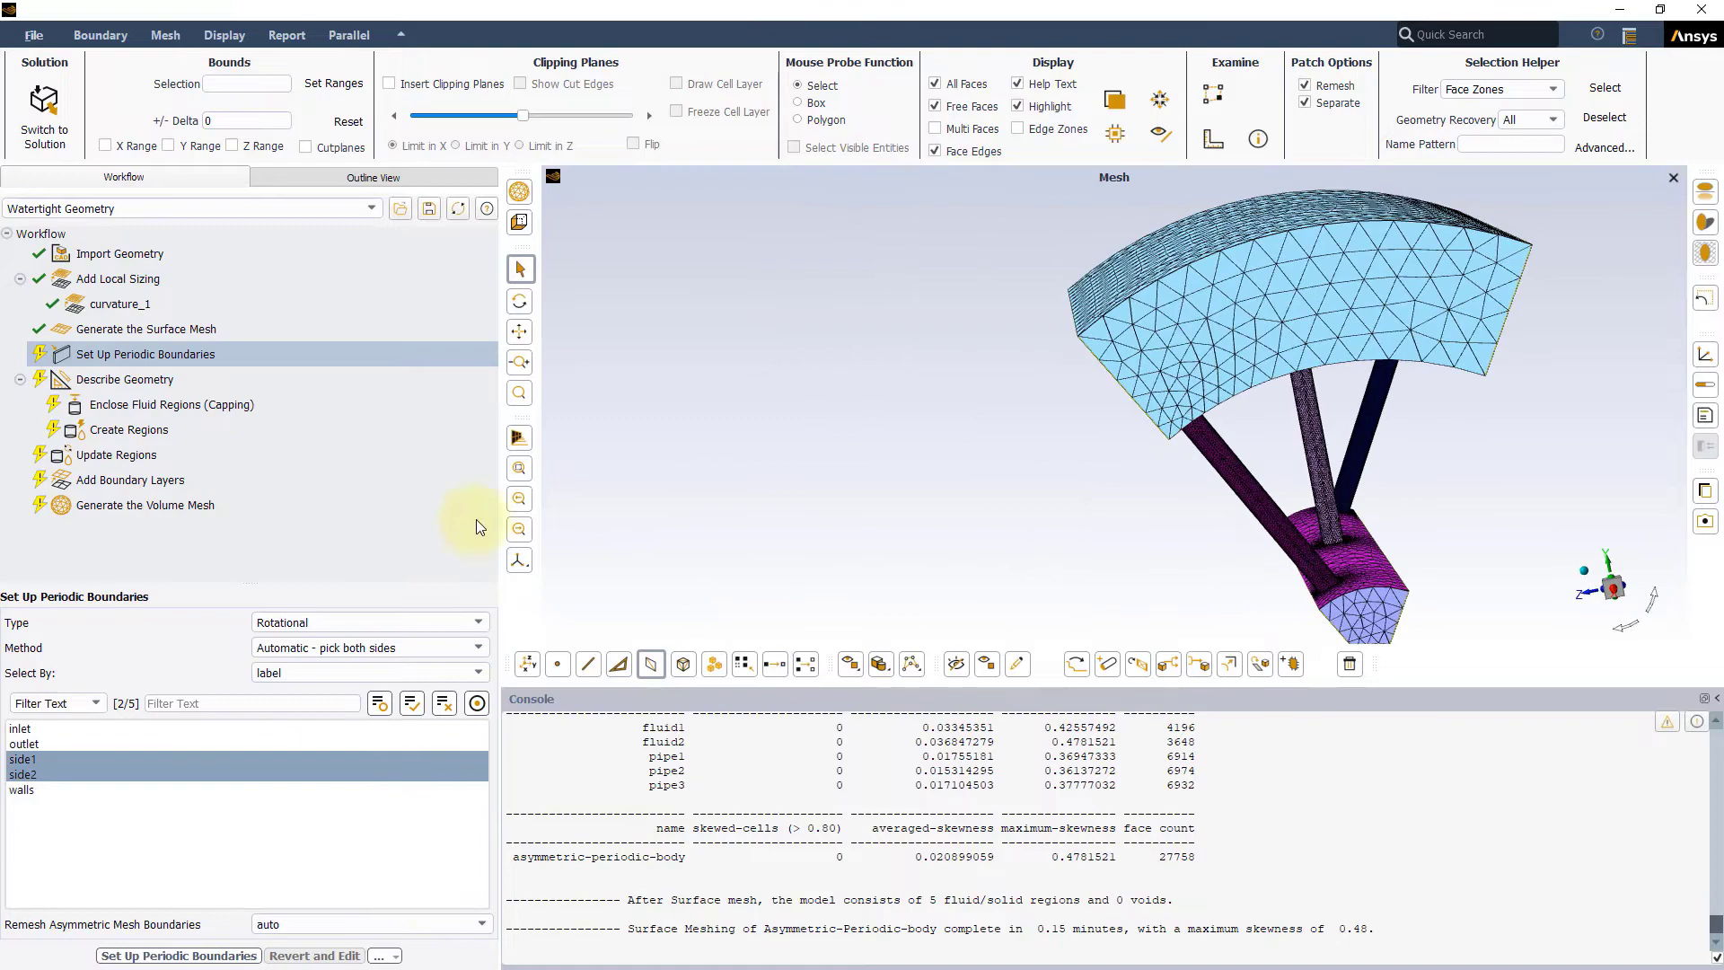
scroll(1047, 451, up, 5)
drag(1047, 450, 1539, 462)
scroll(1295, 458, down, 5)
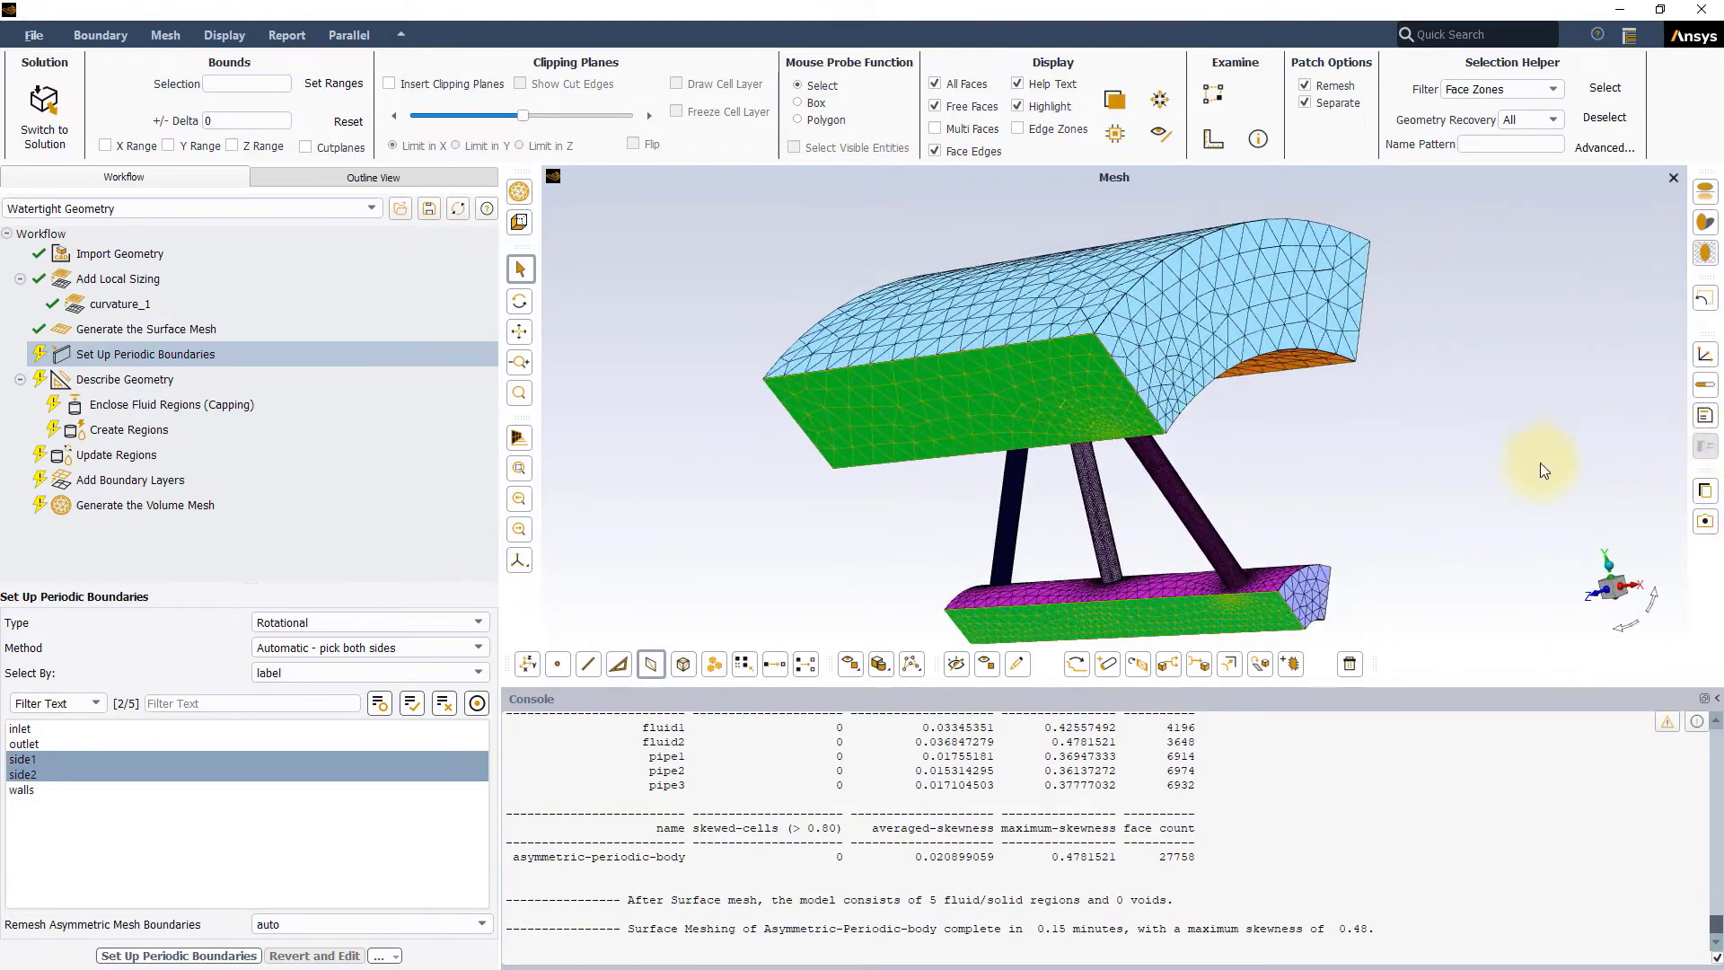
- Keep Remesh Asymmetric Mesh Boundaries on auto and set up the periodic boundaries
click(205, 957)
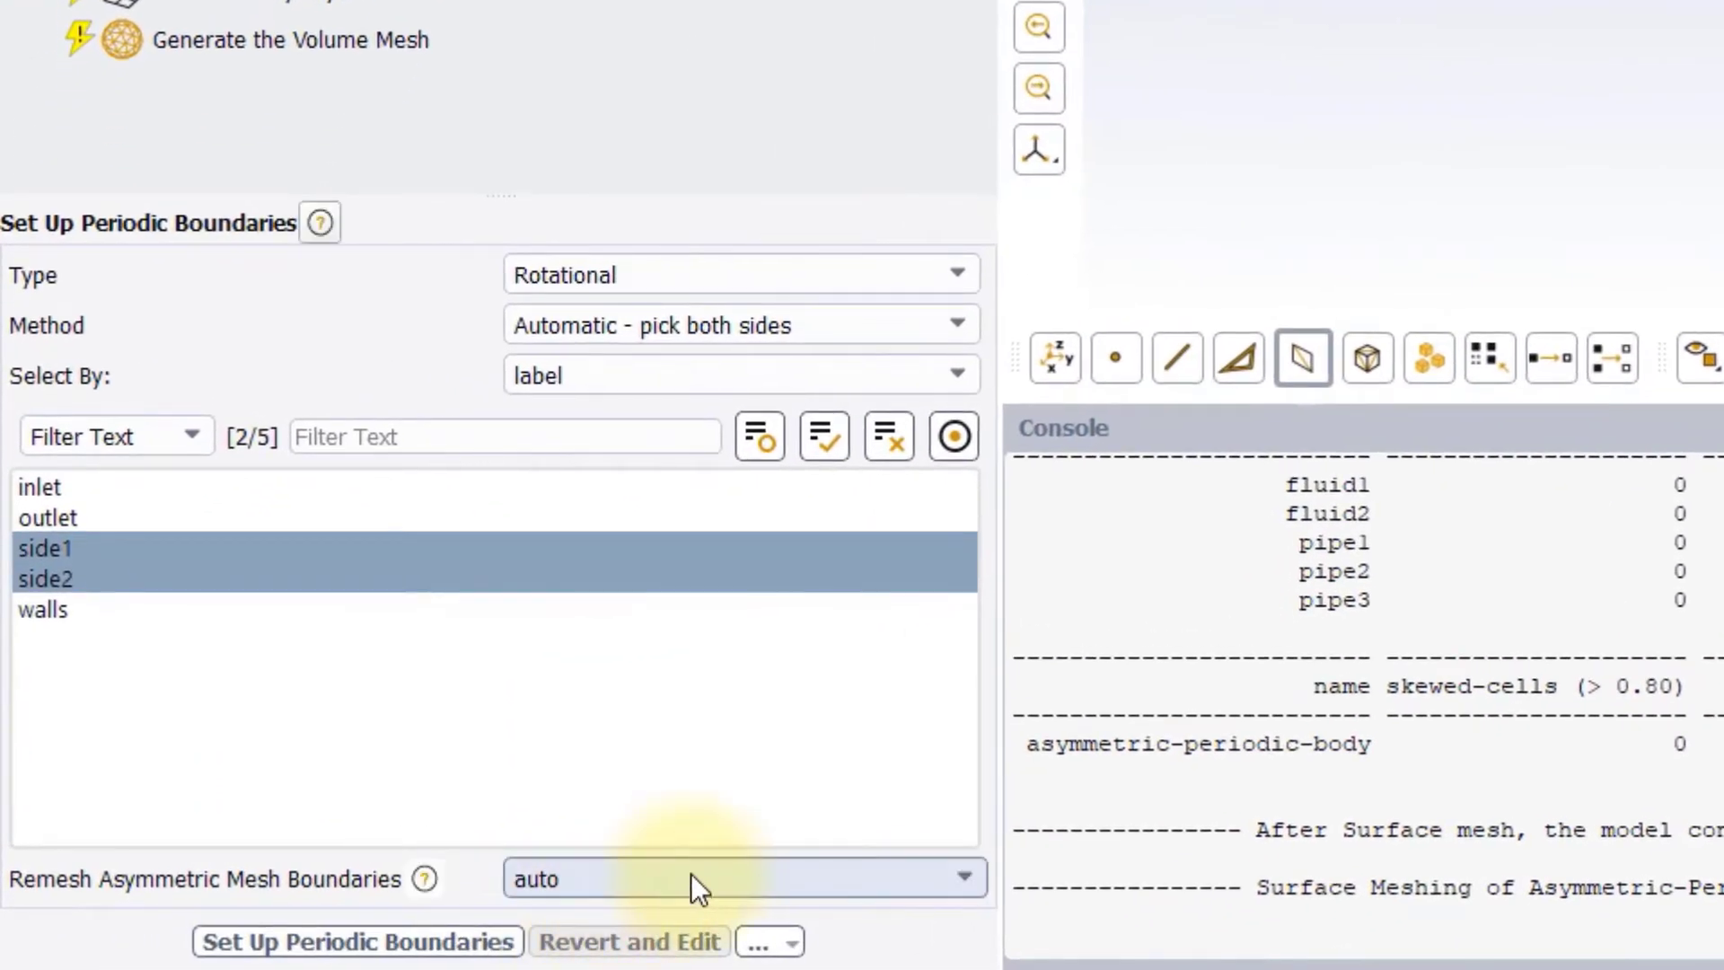
click(824, 889)
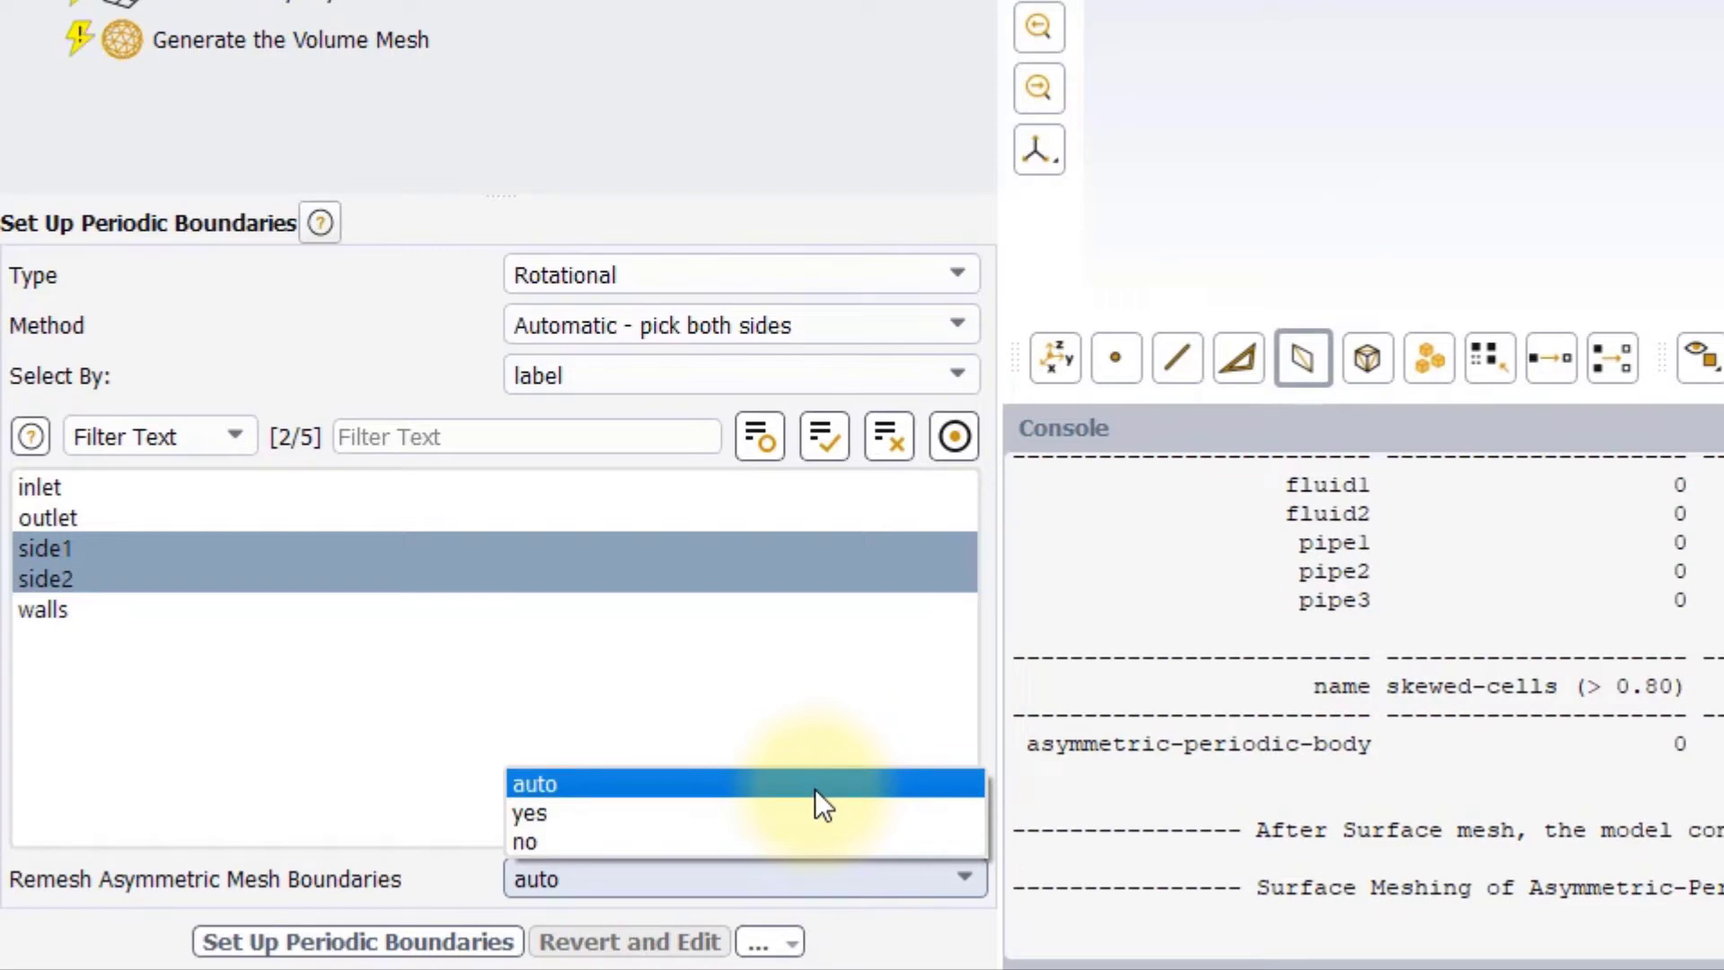
click(815, 788)
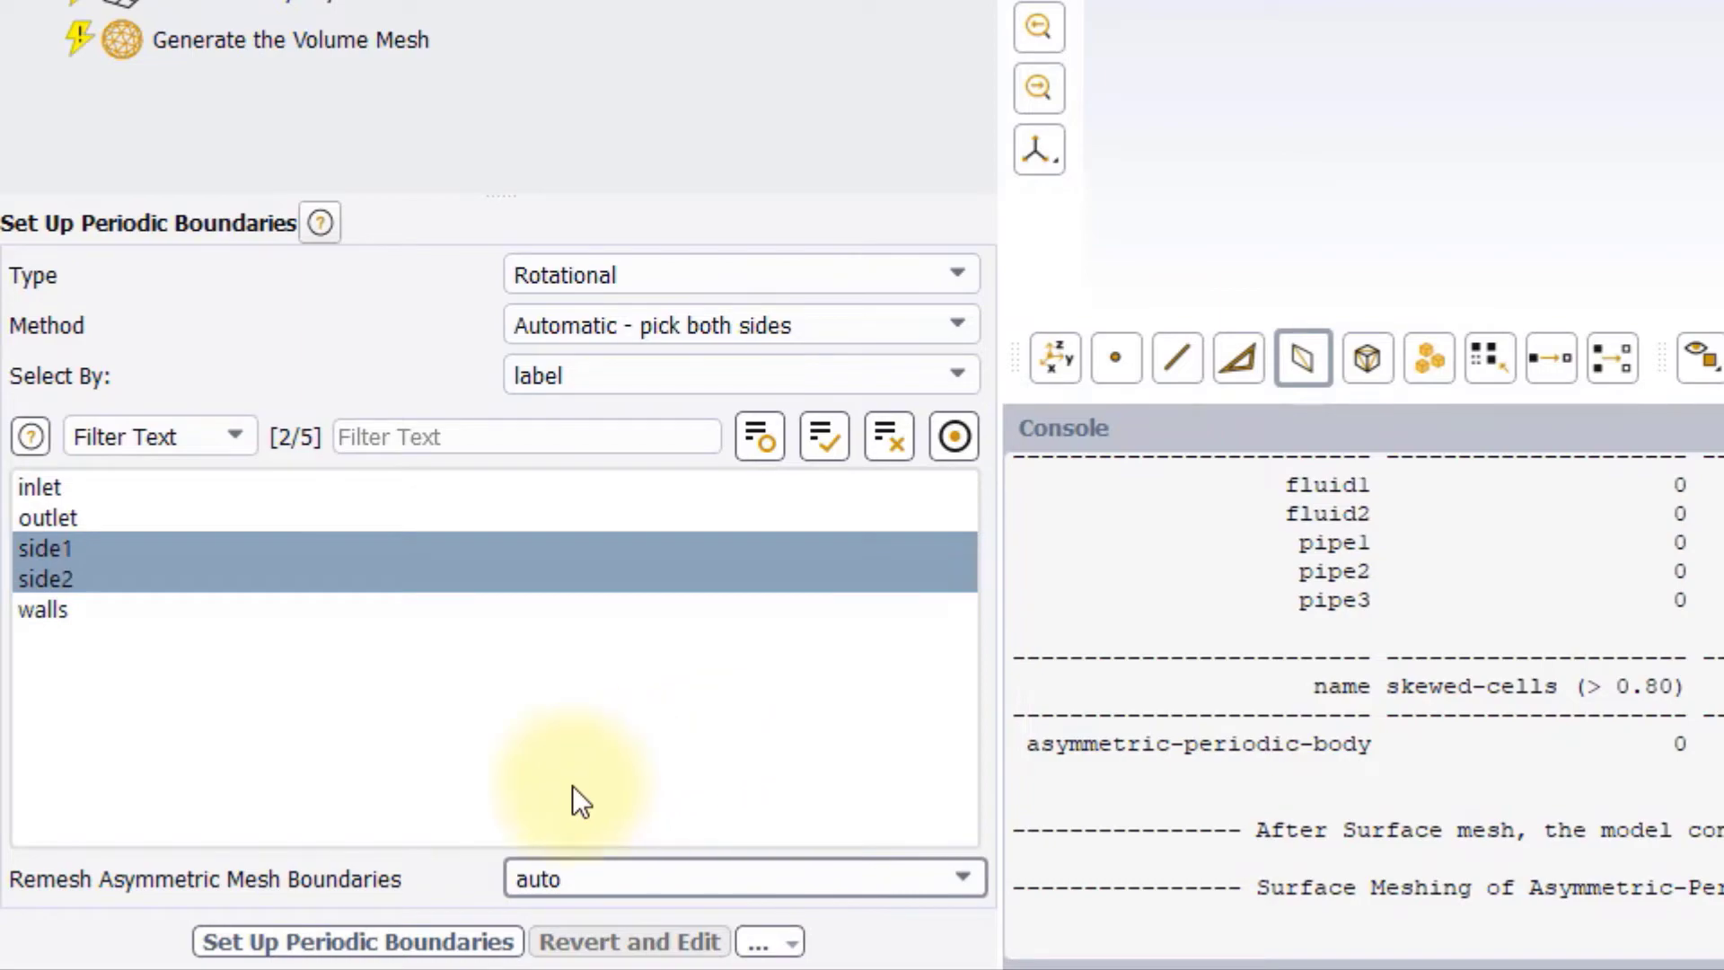
click(434, 945)
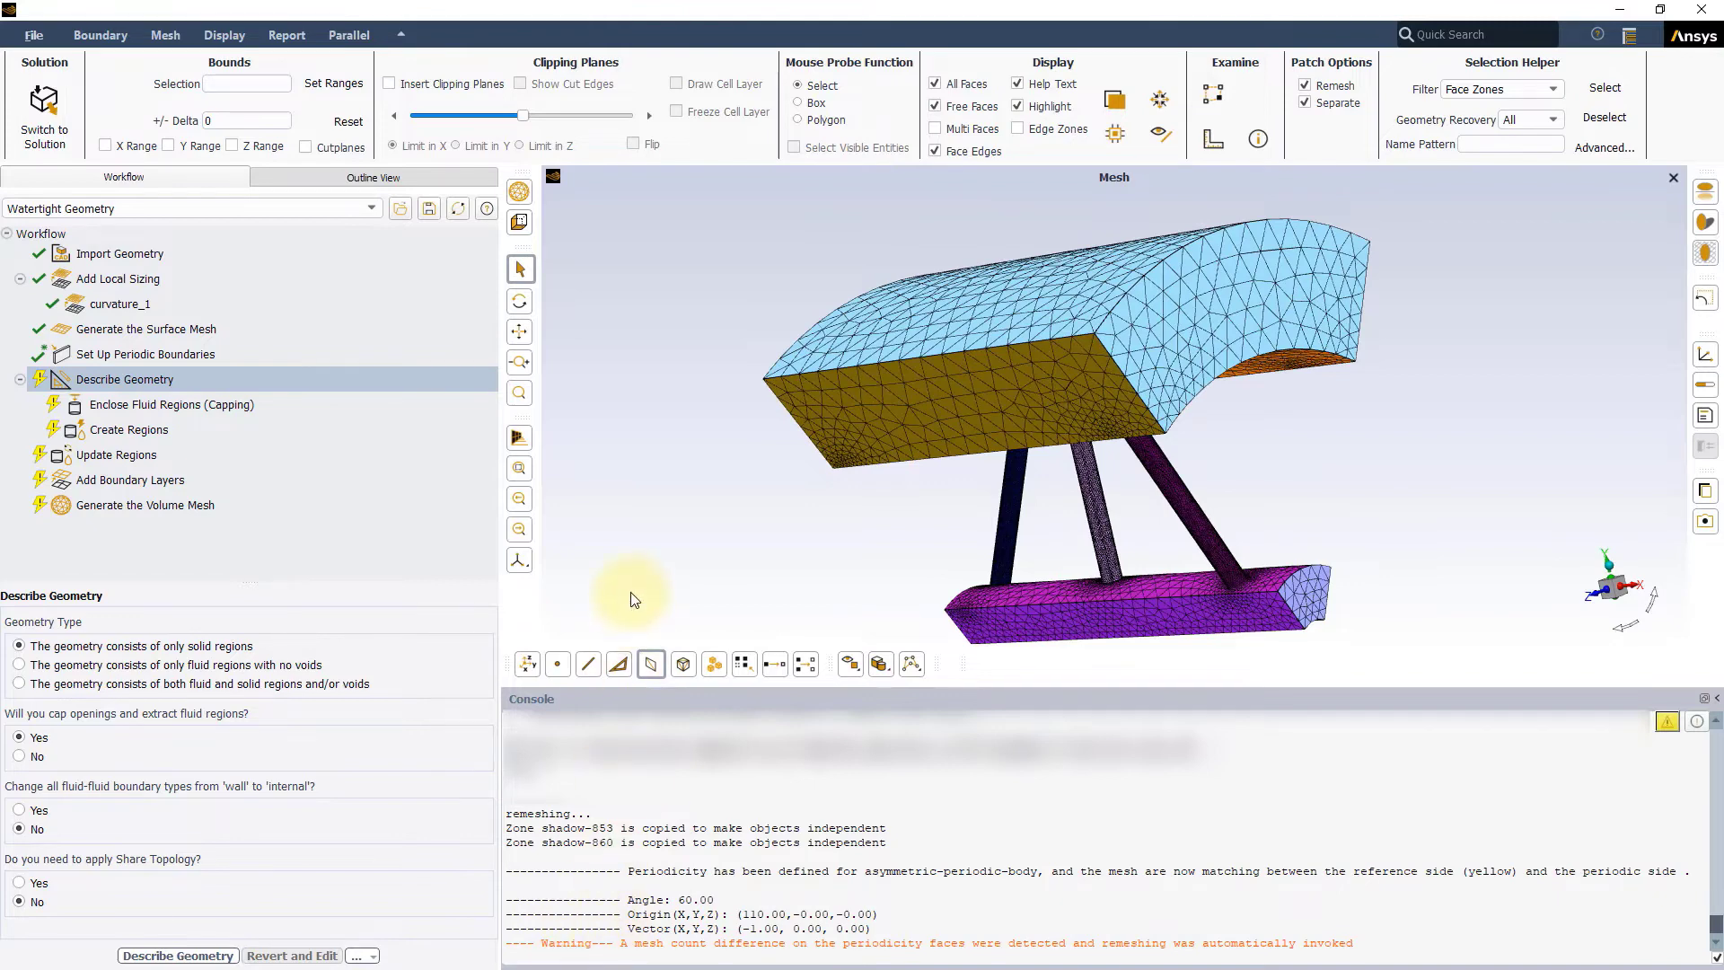
- Compare the remeshed faces of the upper and lower fluid bodies on the reference side and the periodic side
drag(825, 553, 1144, 449)
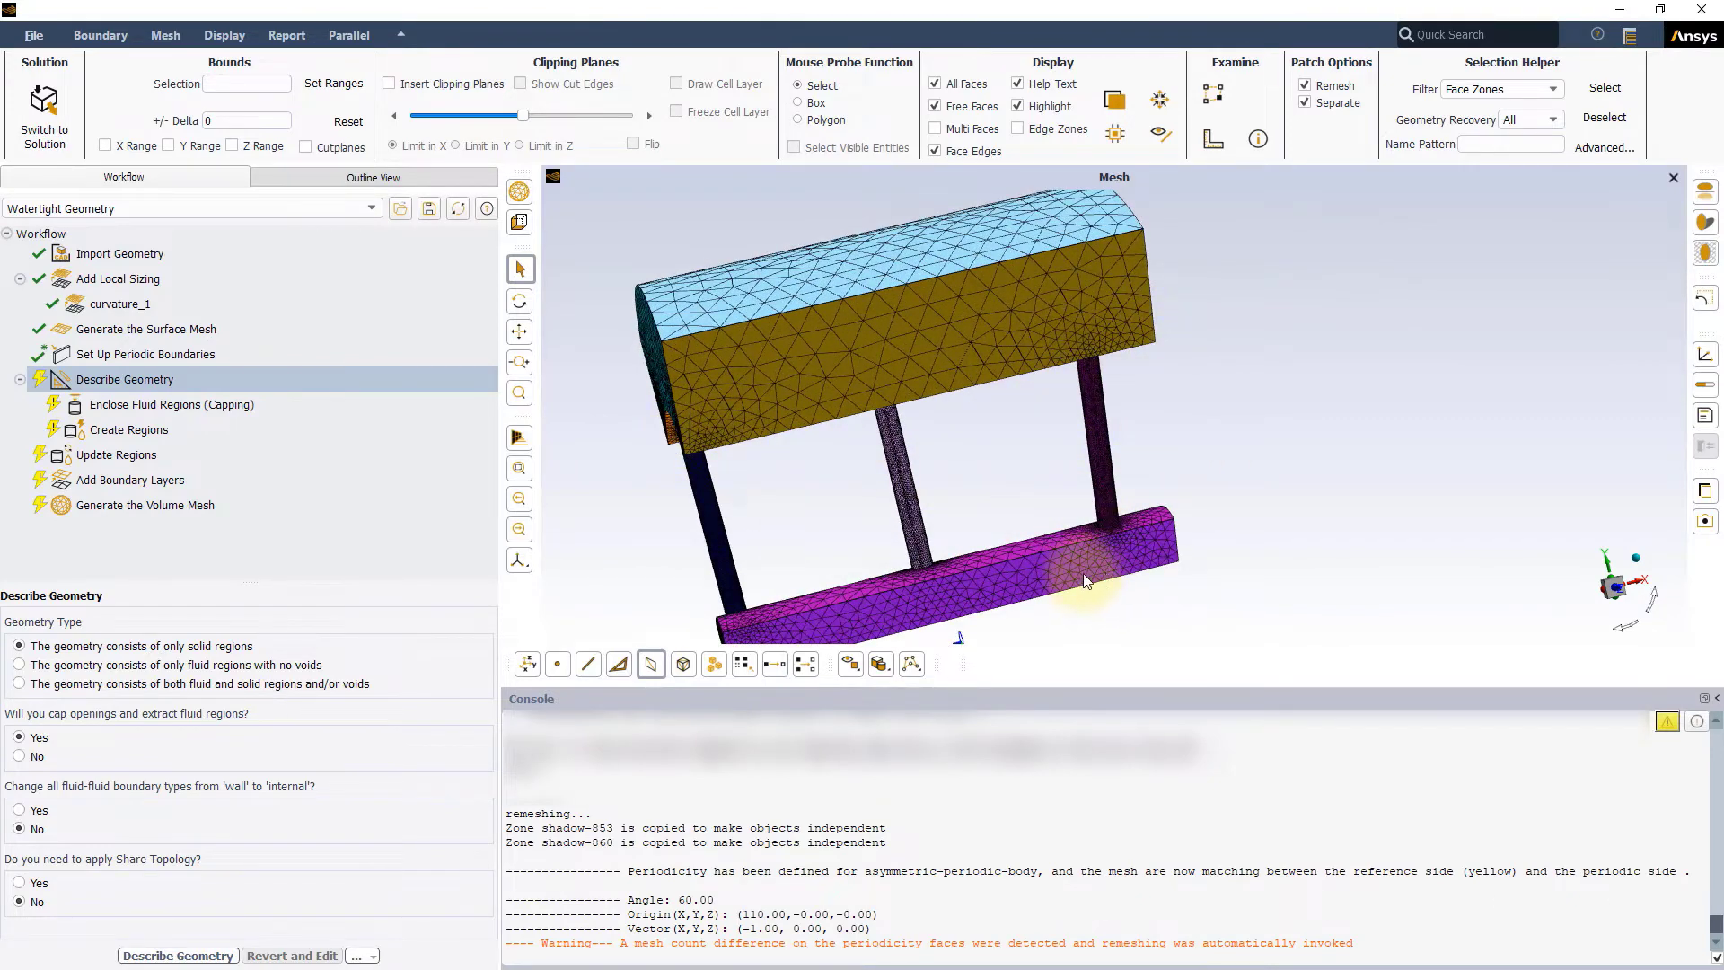
drag(1083, 579, 887, 512)
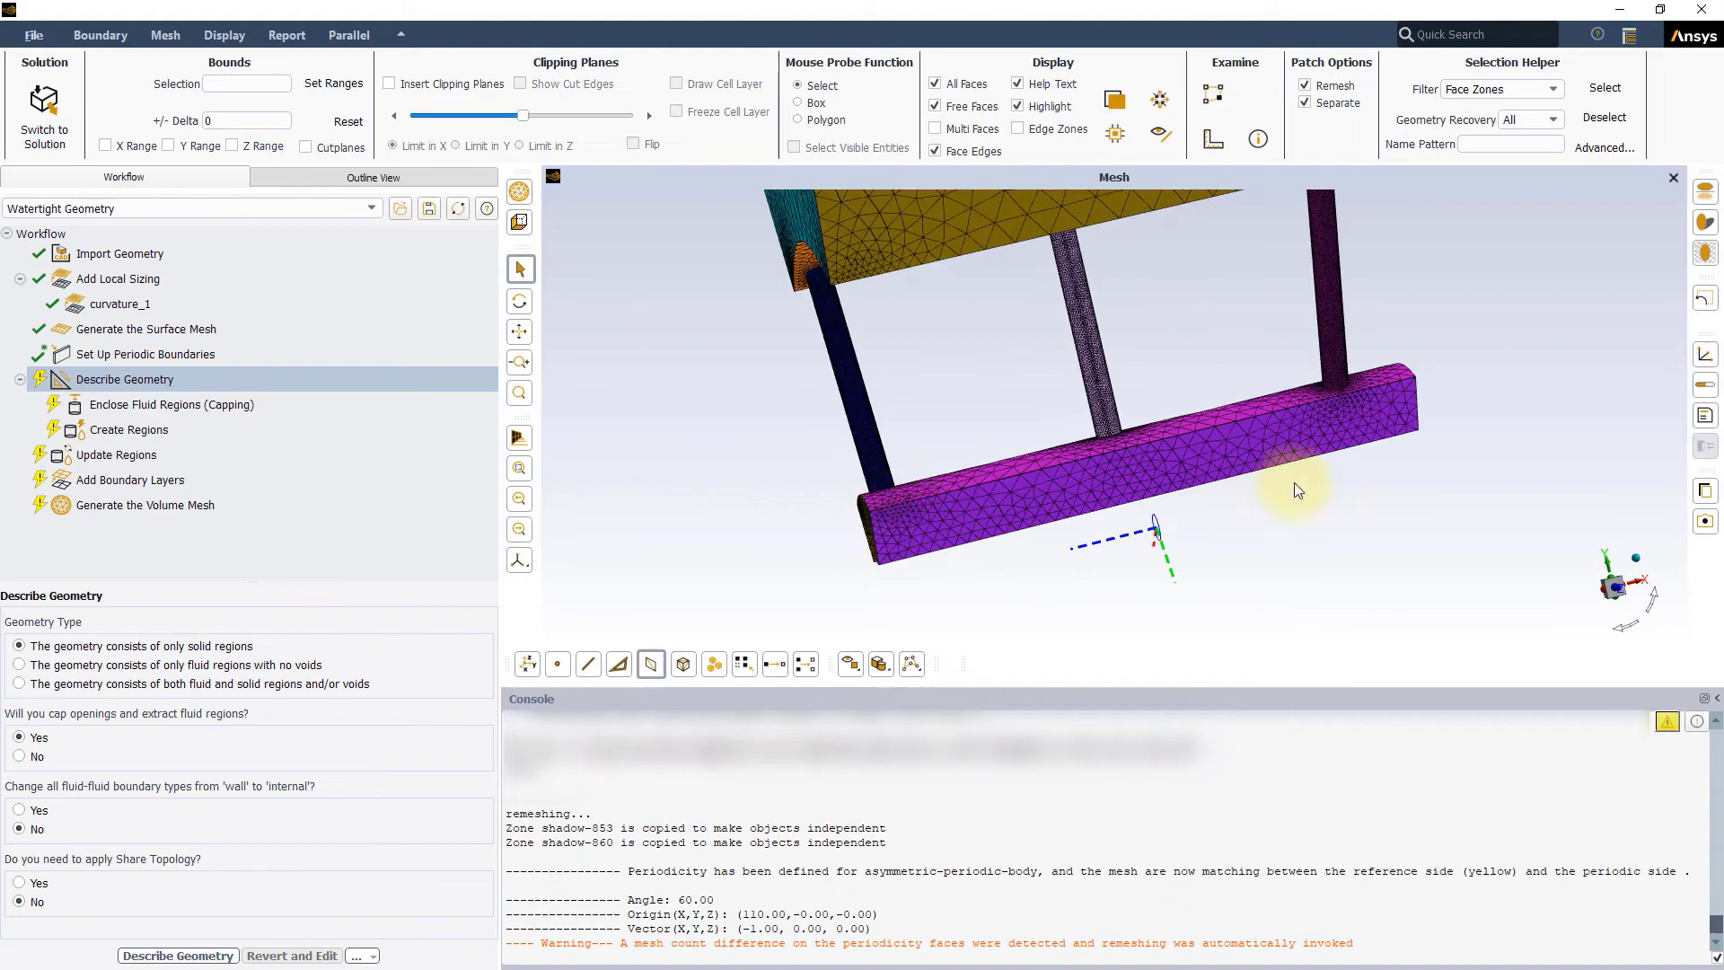
drag(1227, 599, 723, 285)
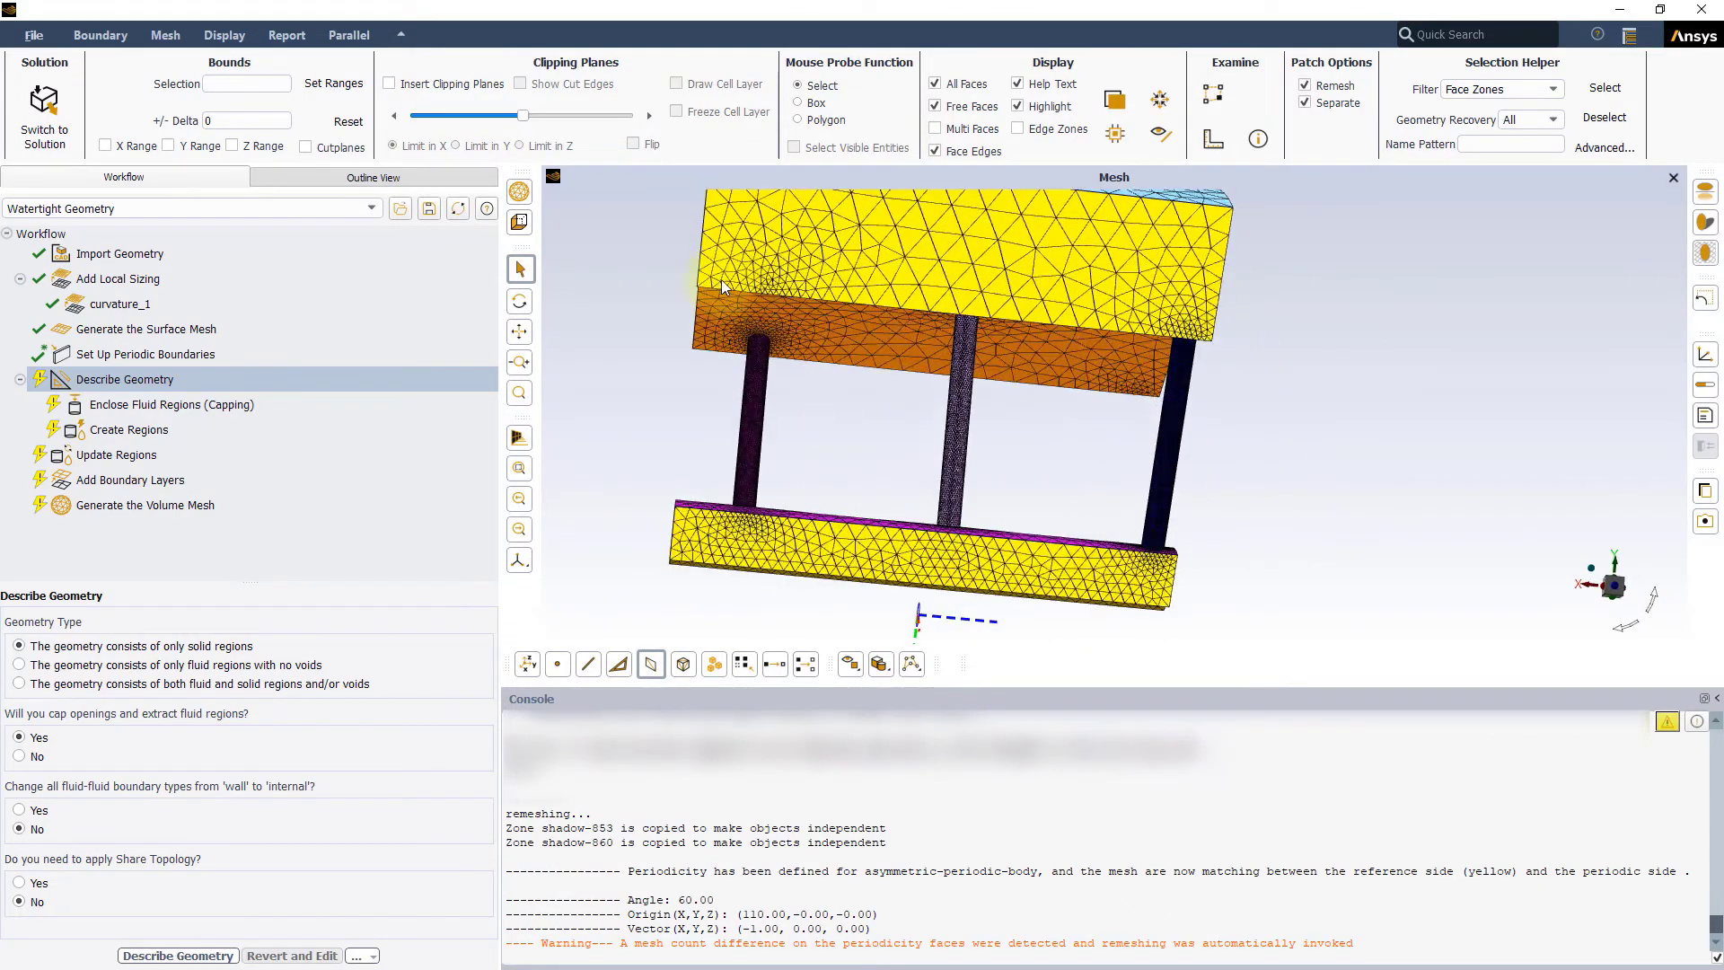
drag(731, 532, 1282, 393)
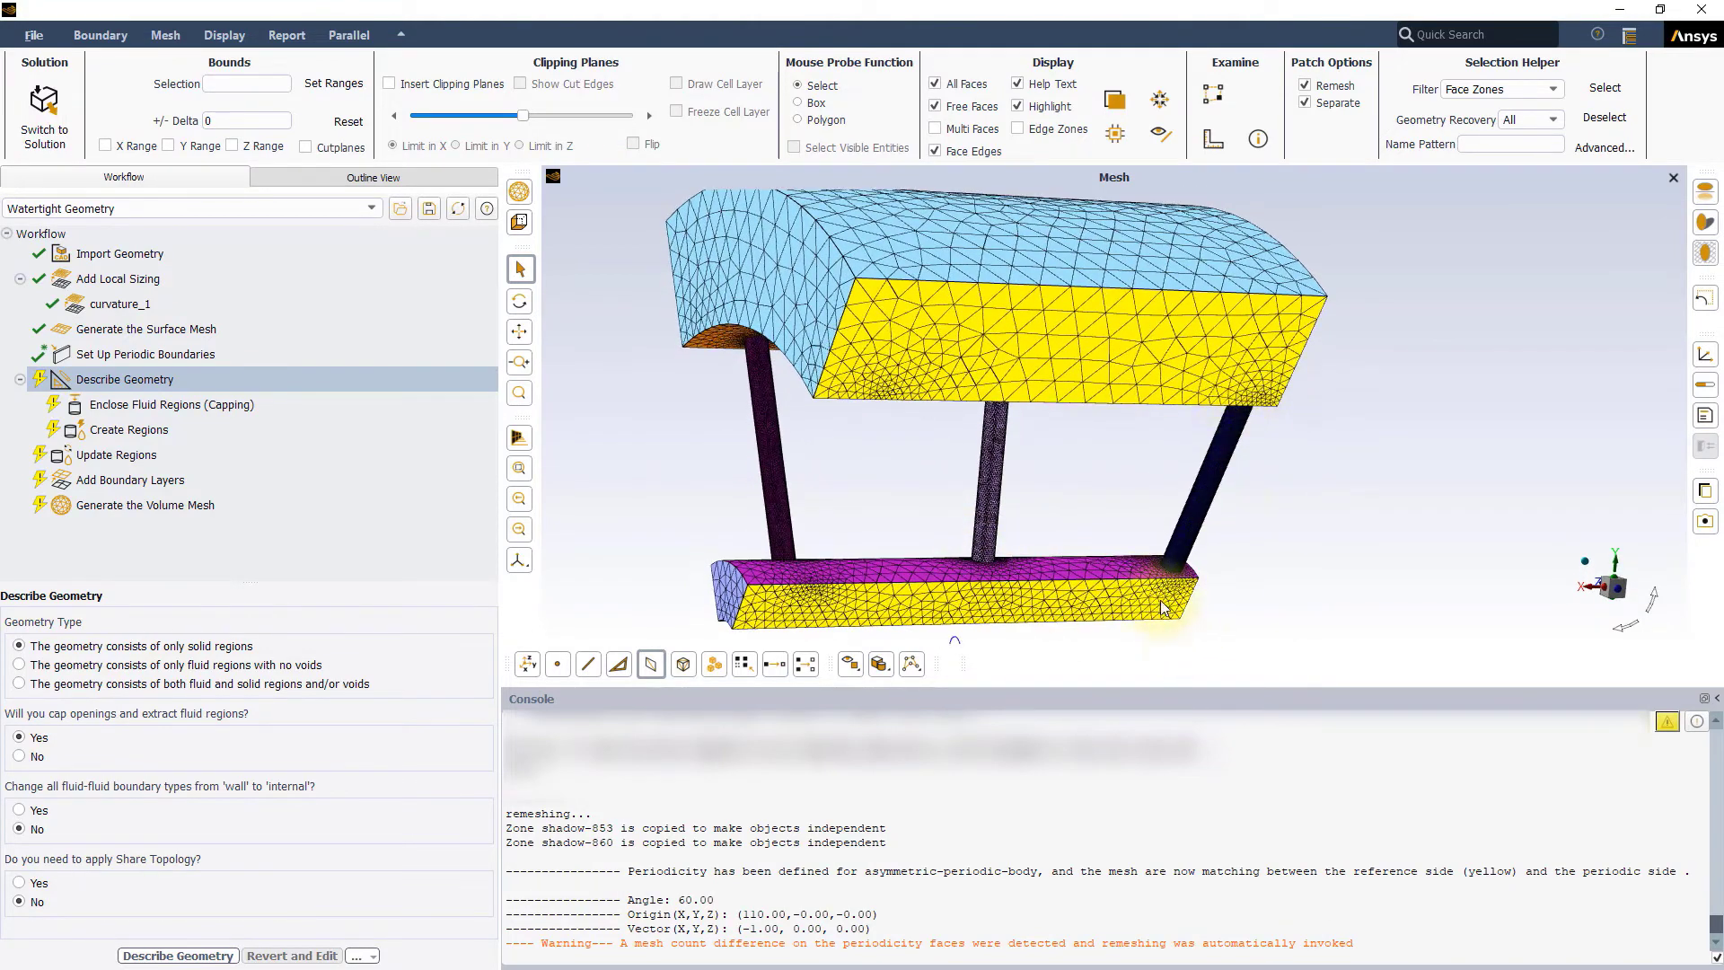
scroll(1051, 538, down, 3)
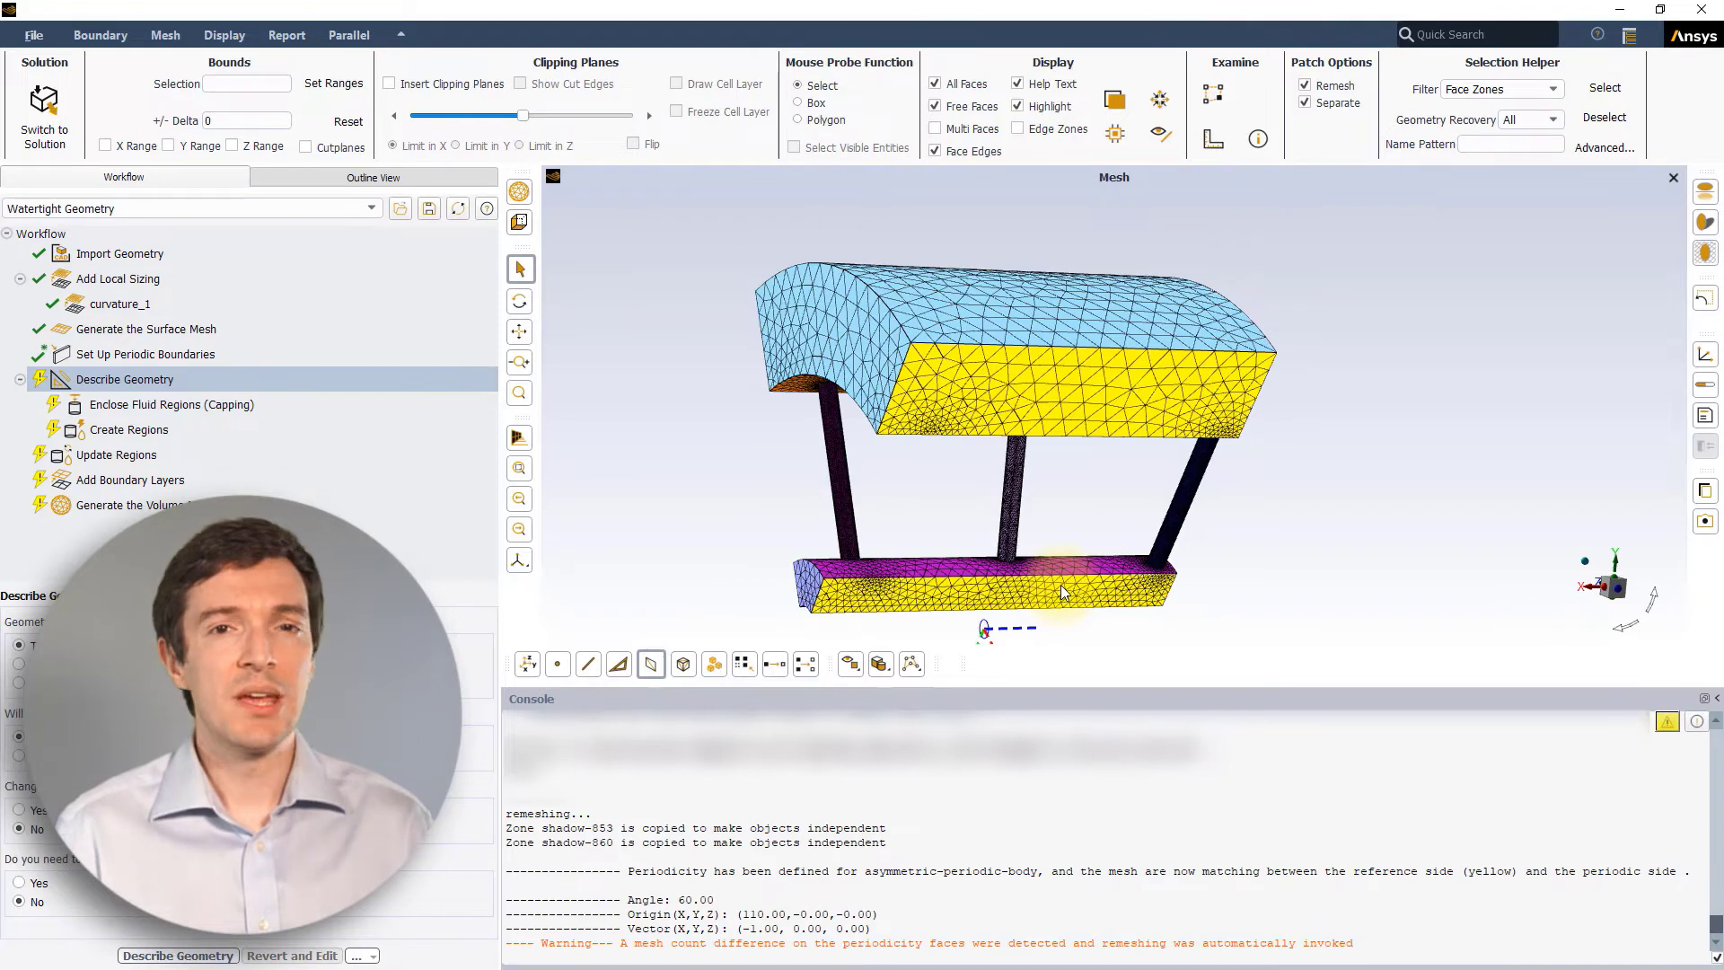
drag(1059, 584, 1172, 567)
scroll(1201, 602, up, 3)
scroll(1149, 553, up, 2)
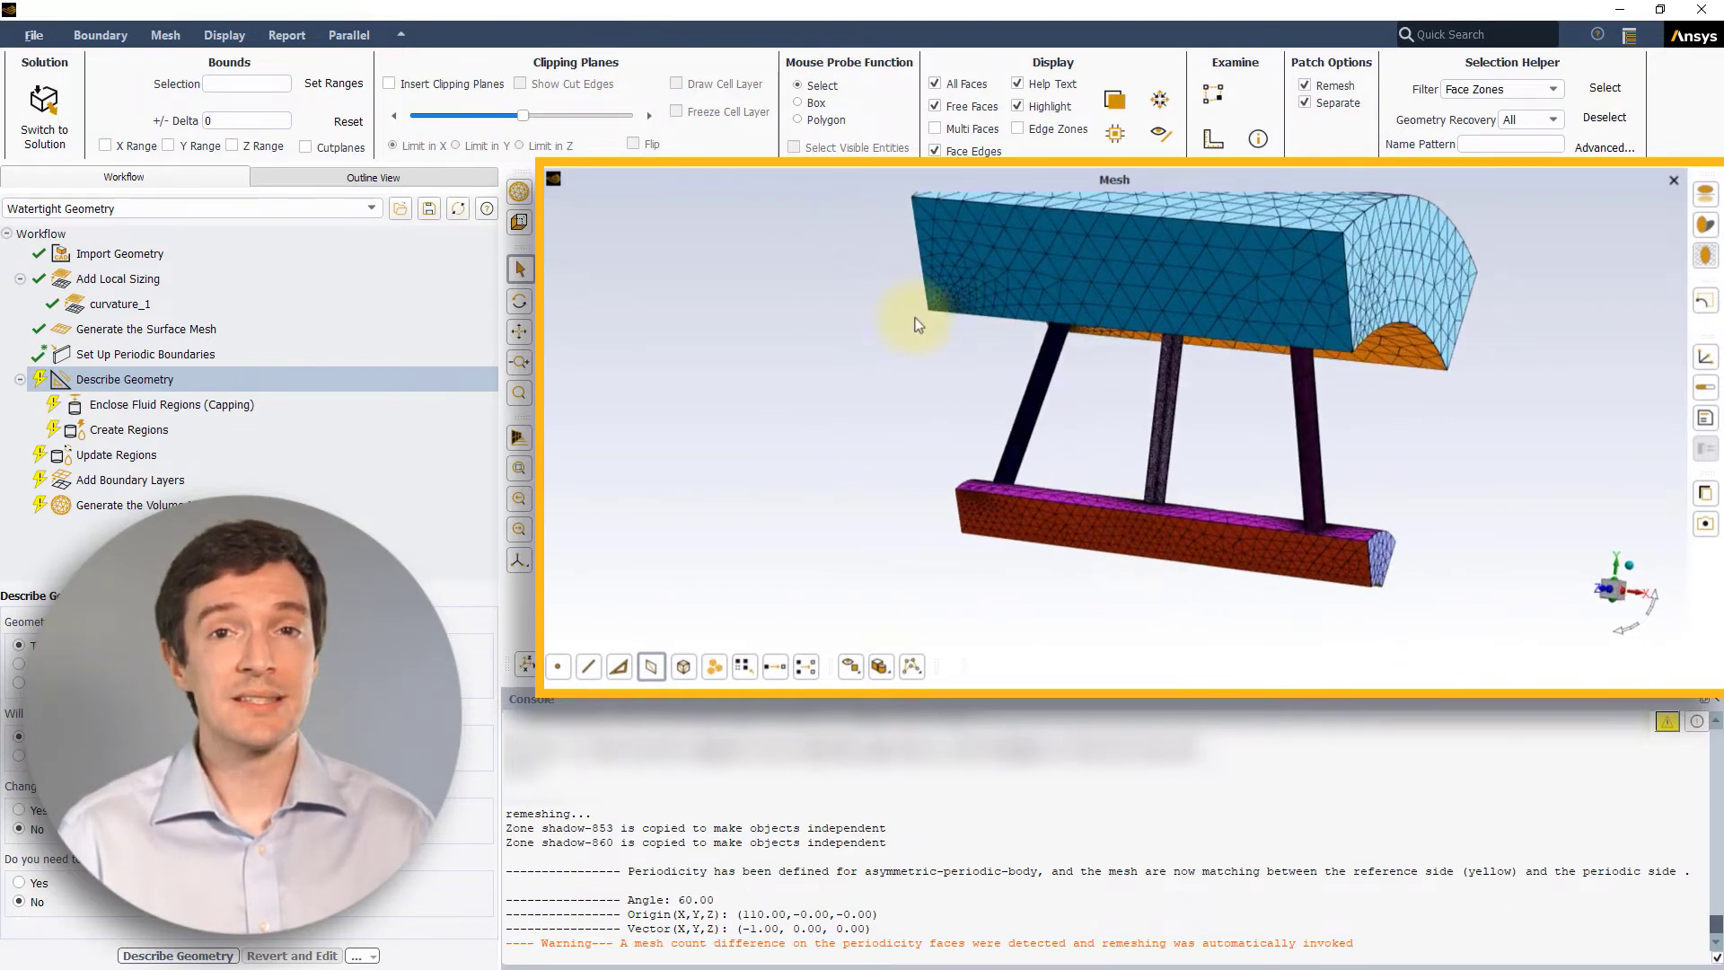
scroll(910, 499, up, 2)
scroll(987, 476, up, 3)
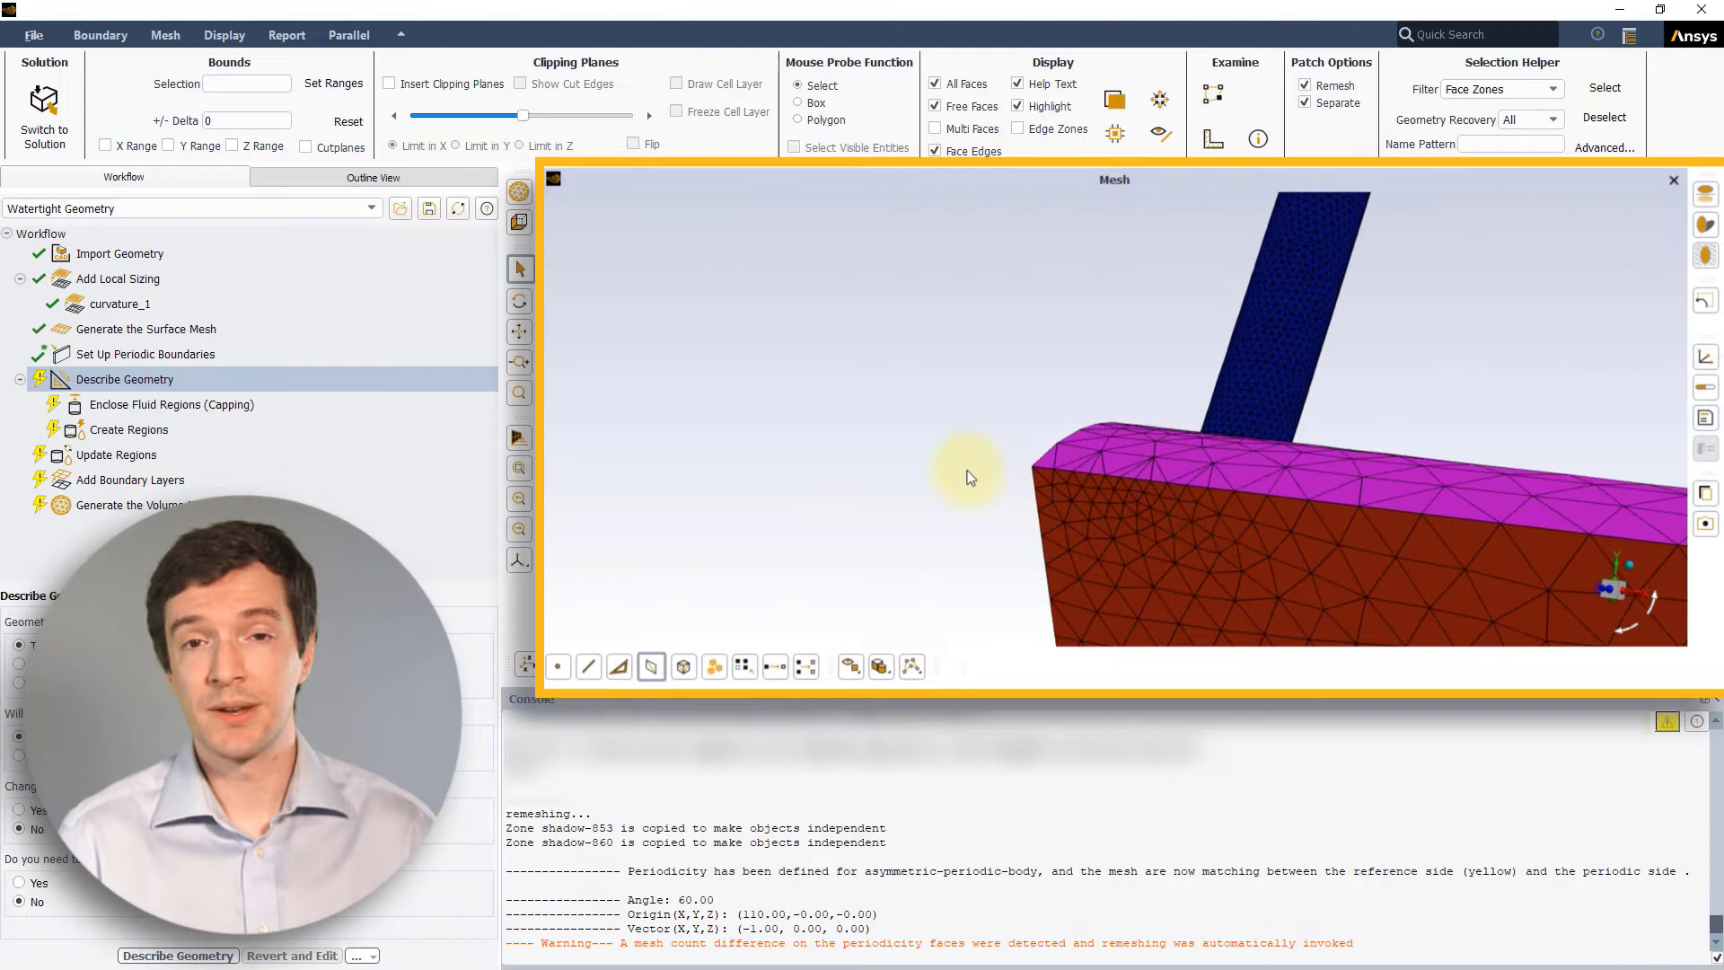
scroll(898, 463, down, 4)
scroll(1394, 502, up, 2)
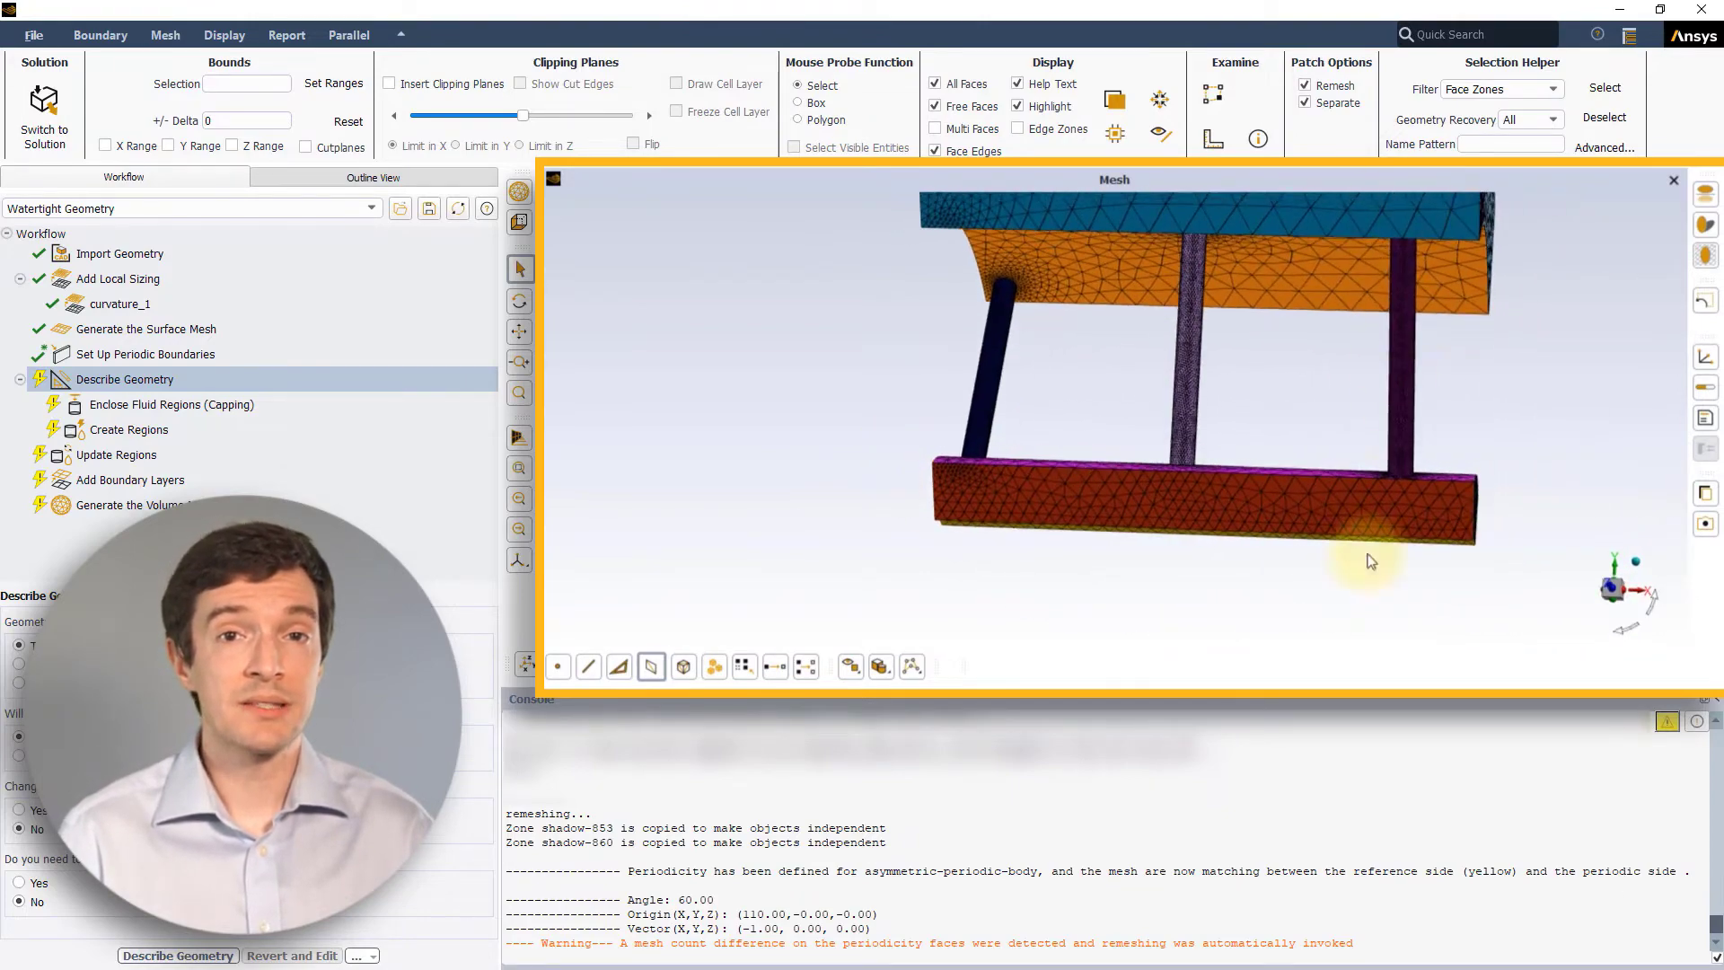
- Examine the surface mesh closely where the pipes meet the lower and upper bodies next to the periodic edges
scroll(1408, 466, up, 4)
drag(1409, 447, 1354, 569)
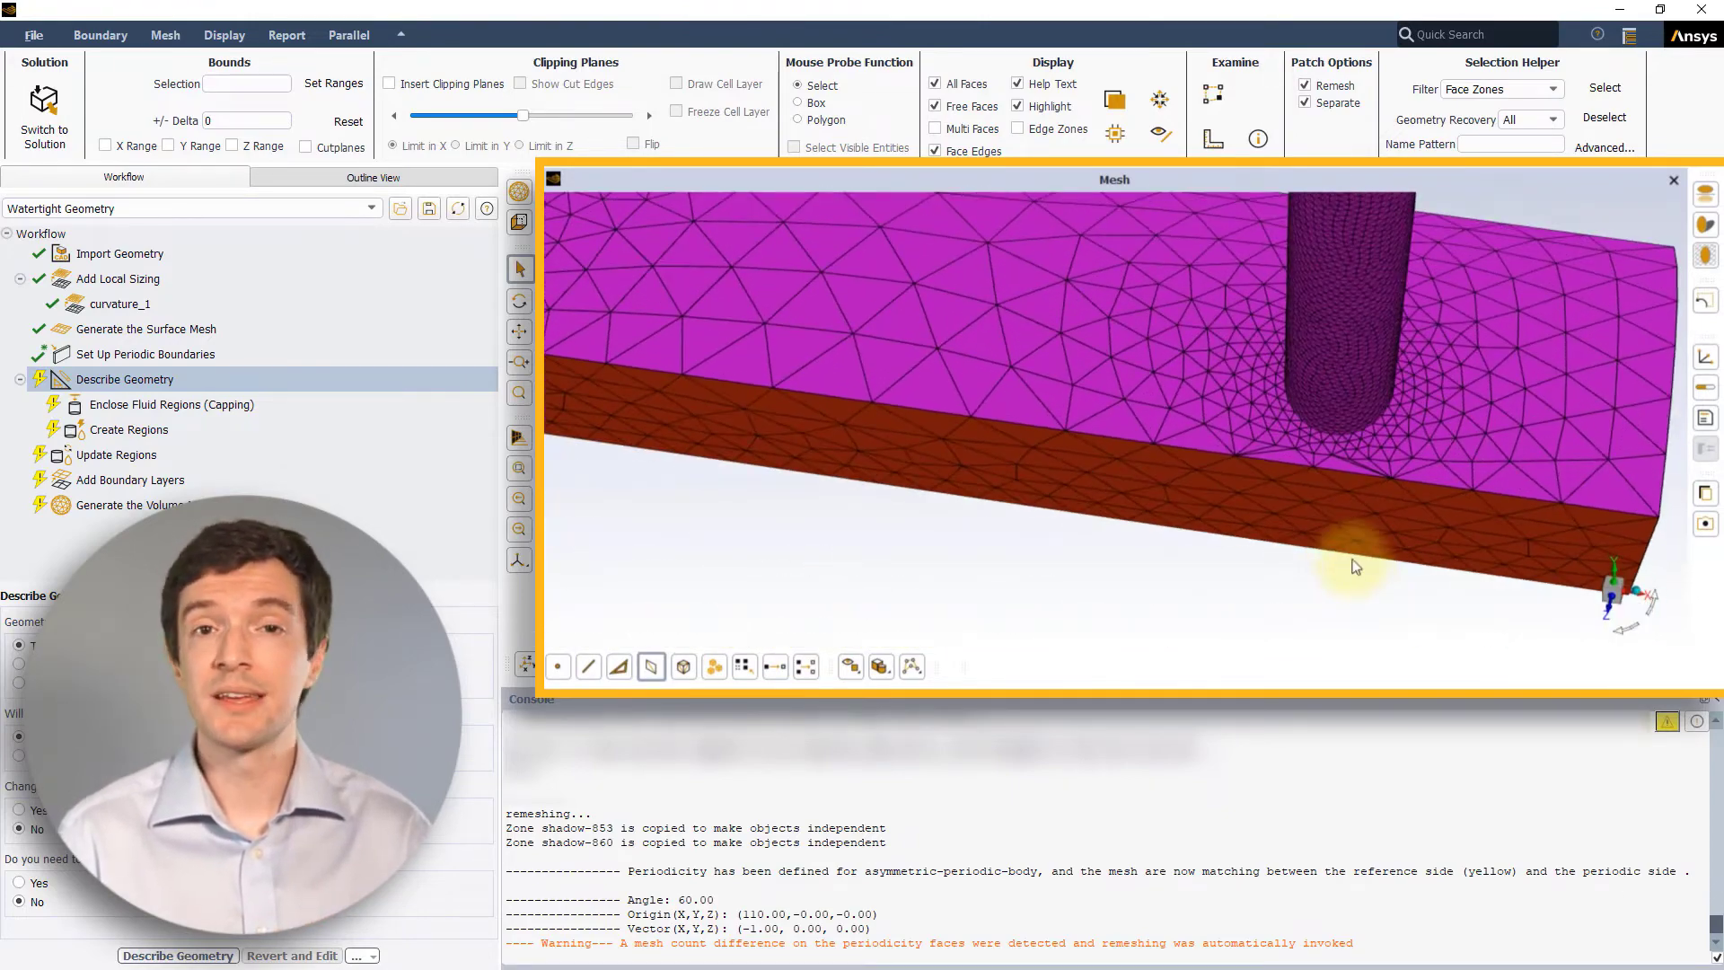
scroll(1327, 431, up, 4)
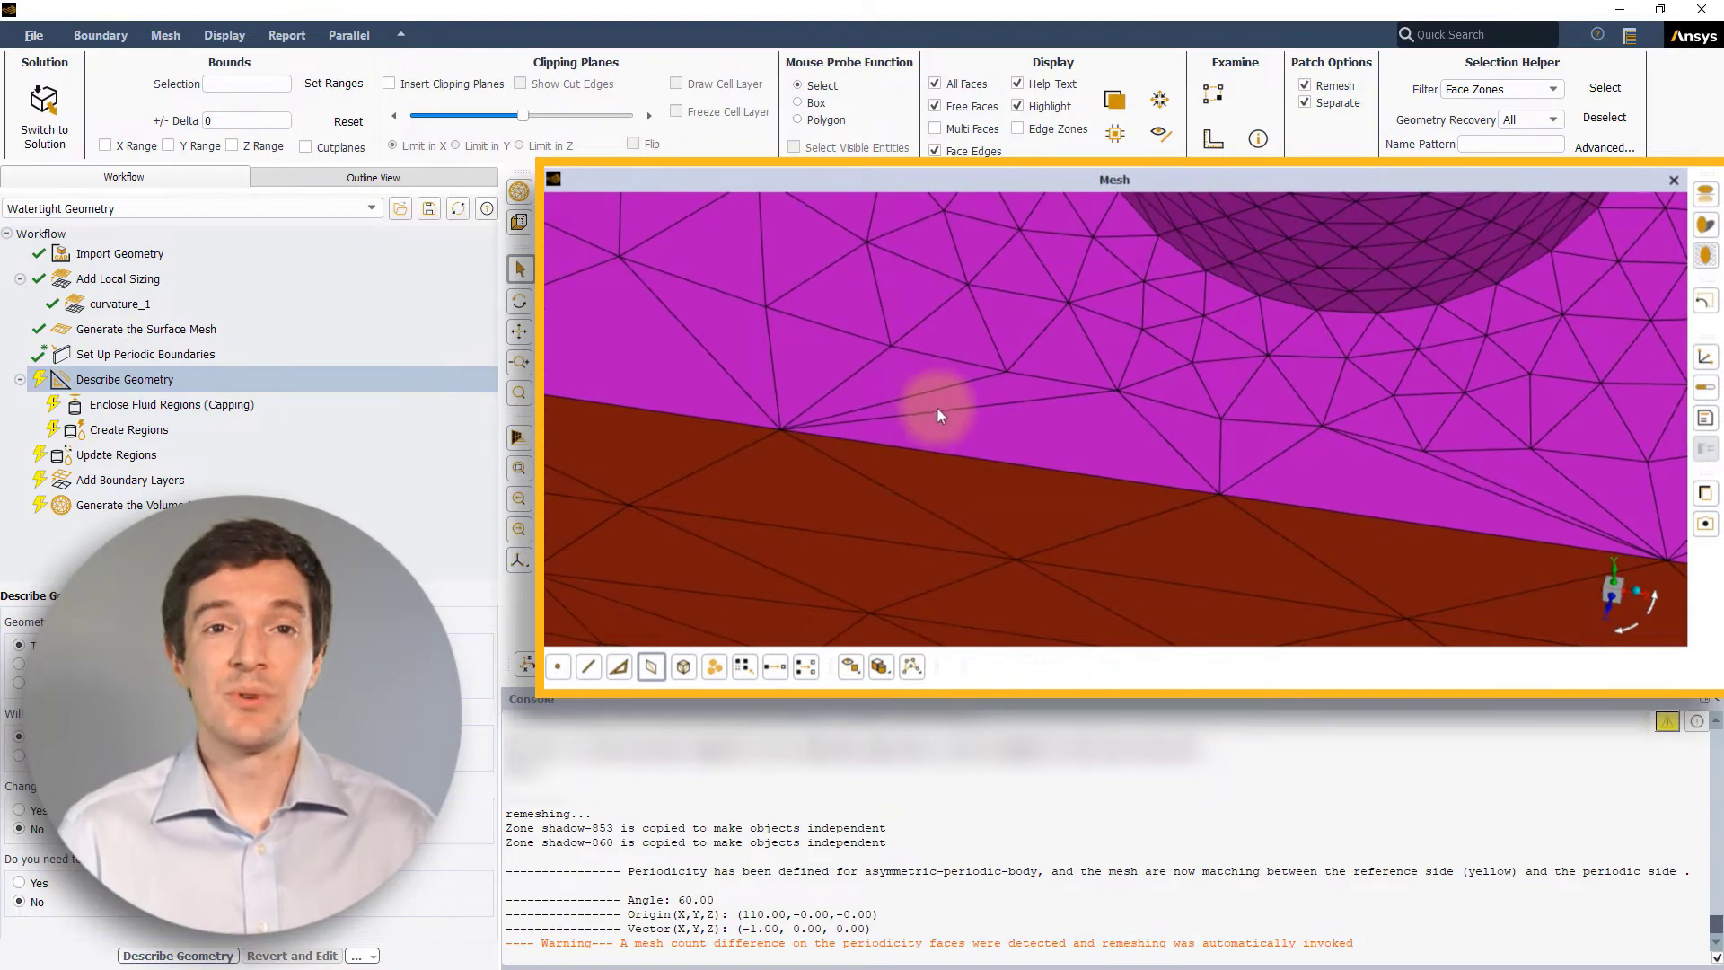
scroll(936, 406, down, 5)
drag(970, 513, 1053, 253)
scroll(1047, 319, up, 5)
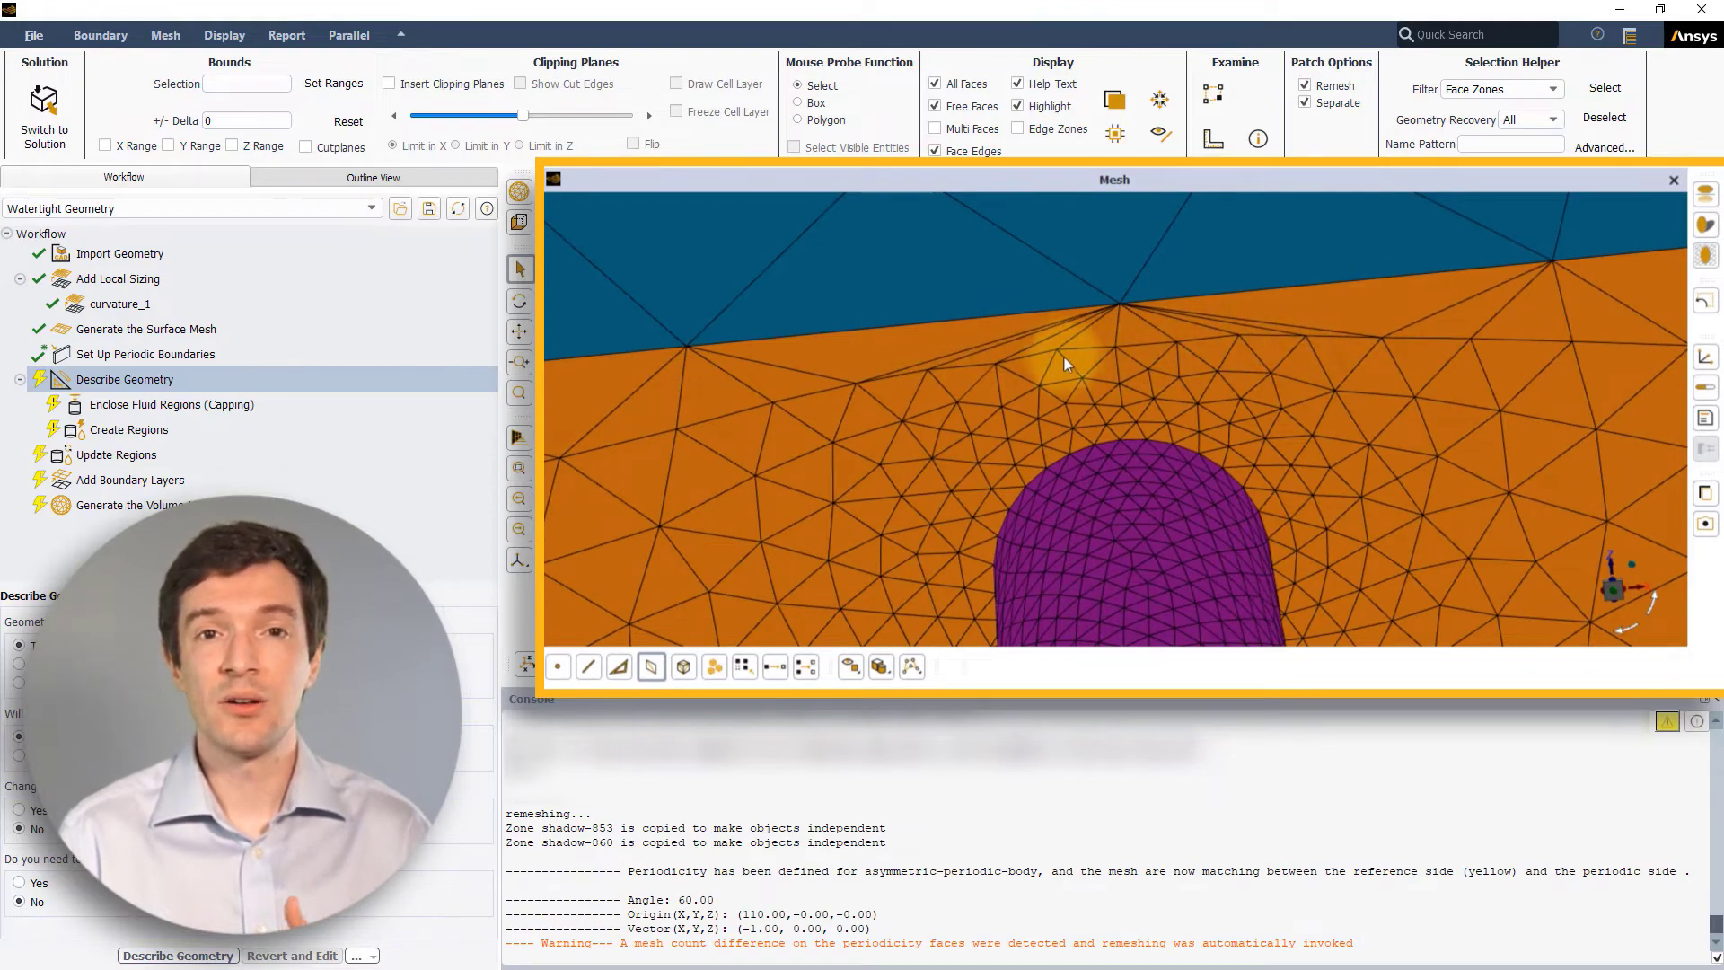
drag(1066, 365, 1295, 285)
scroll(970, 365, down, 5)
scroll(912, 339, up, 5)
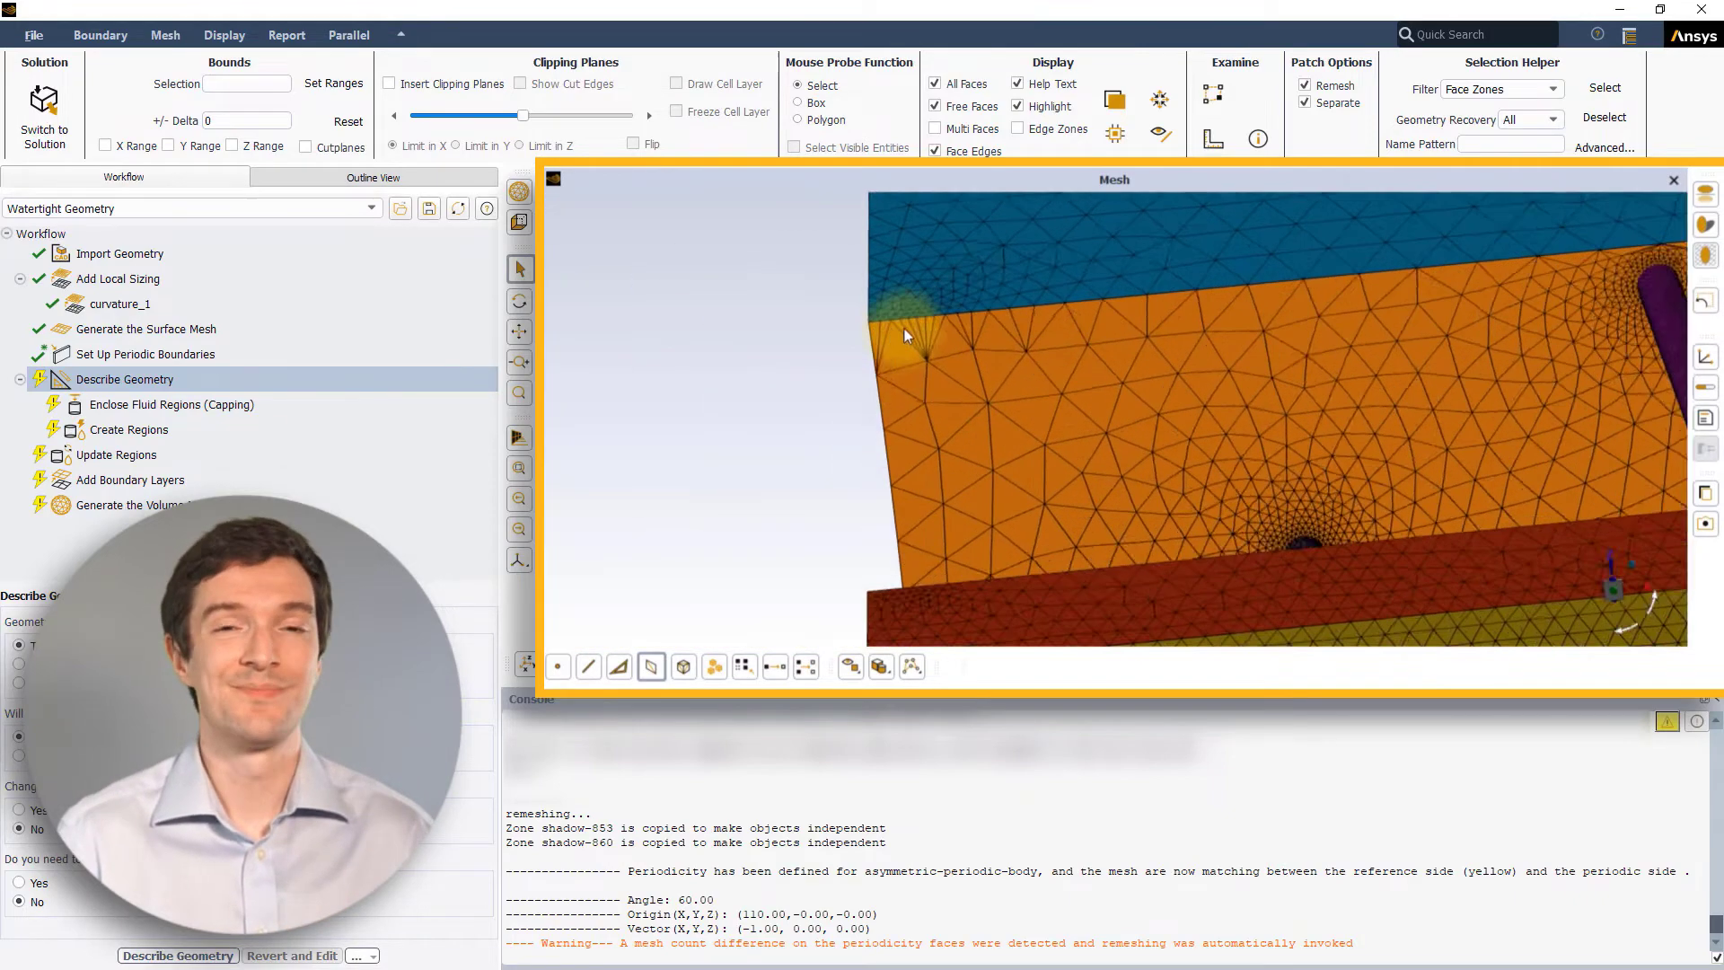
scroll(924, 347, down, 6)
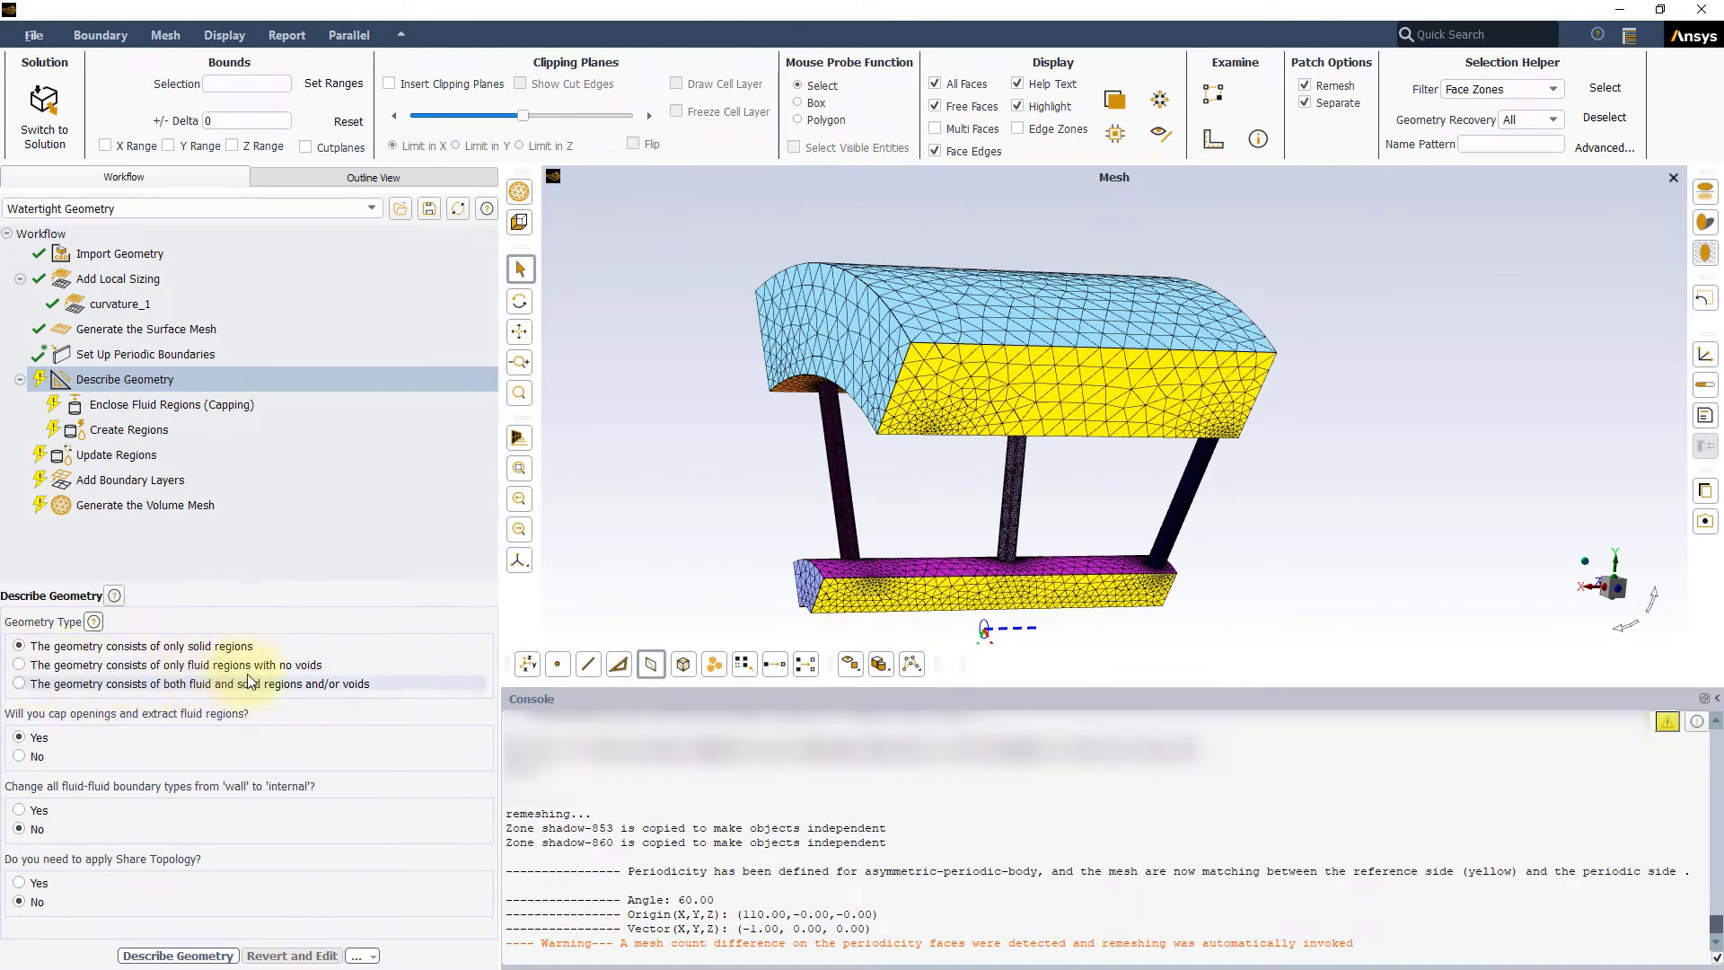
- Describe the geometry as only fluid regions with no voids and fluid-fluid boundaries changed to internal, and check the boundary types of side1 and side2
click(19, 665)
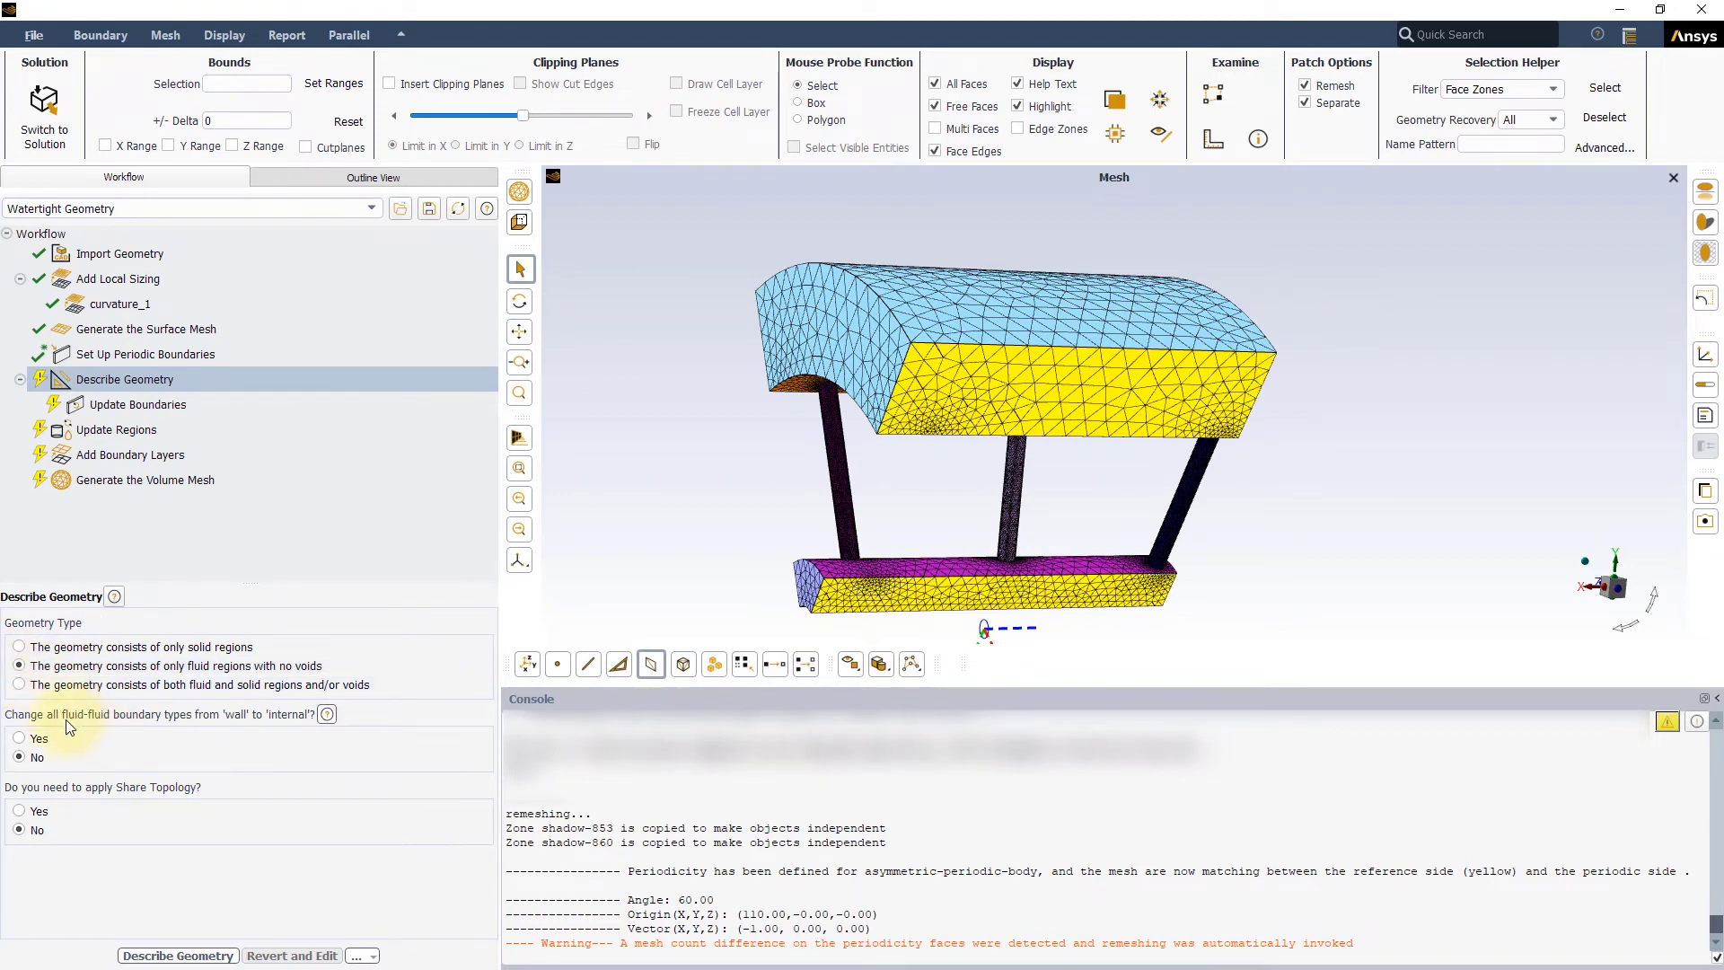
click(20, 740)
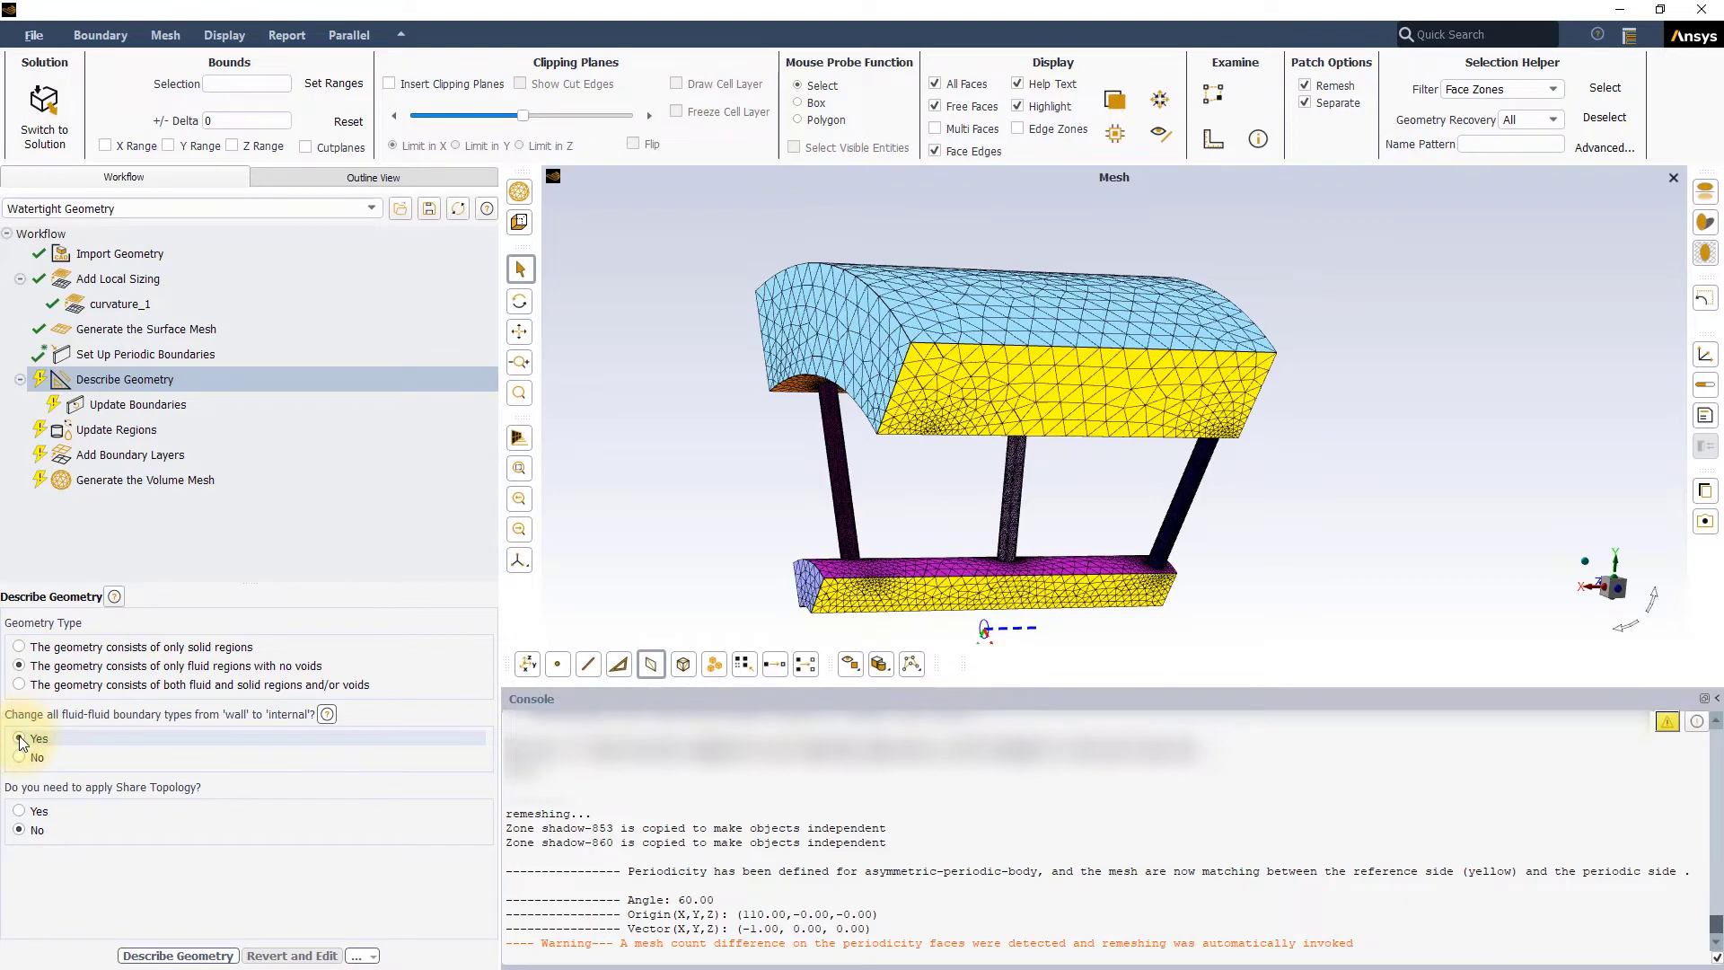
click(154, 957)
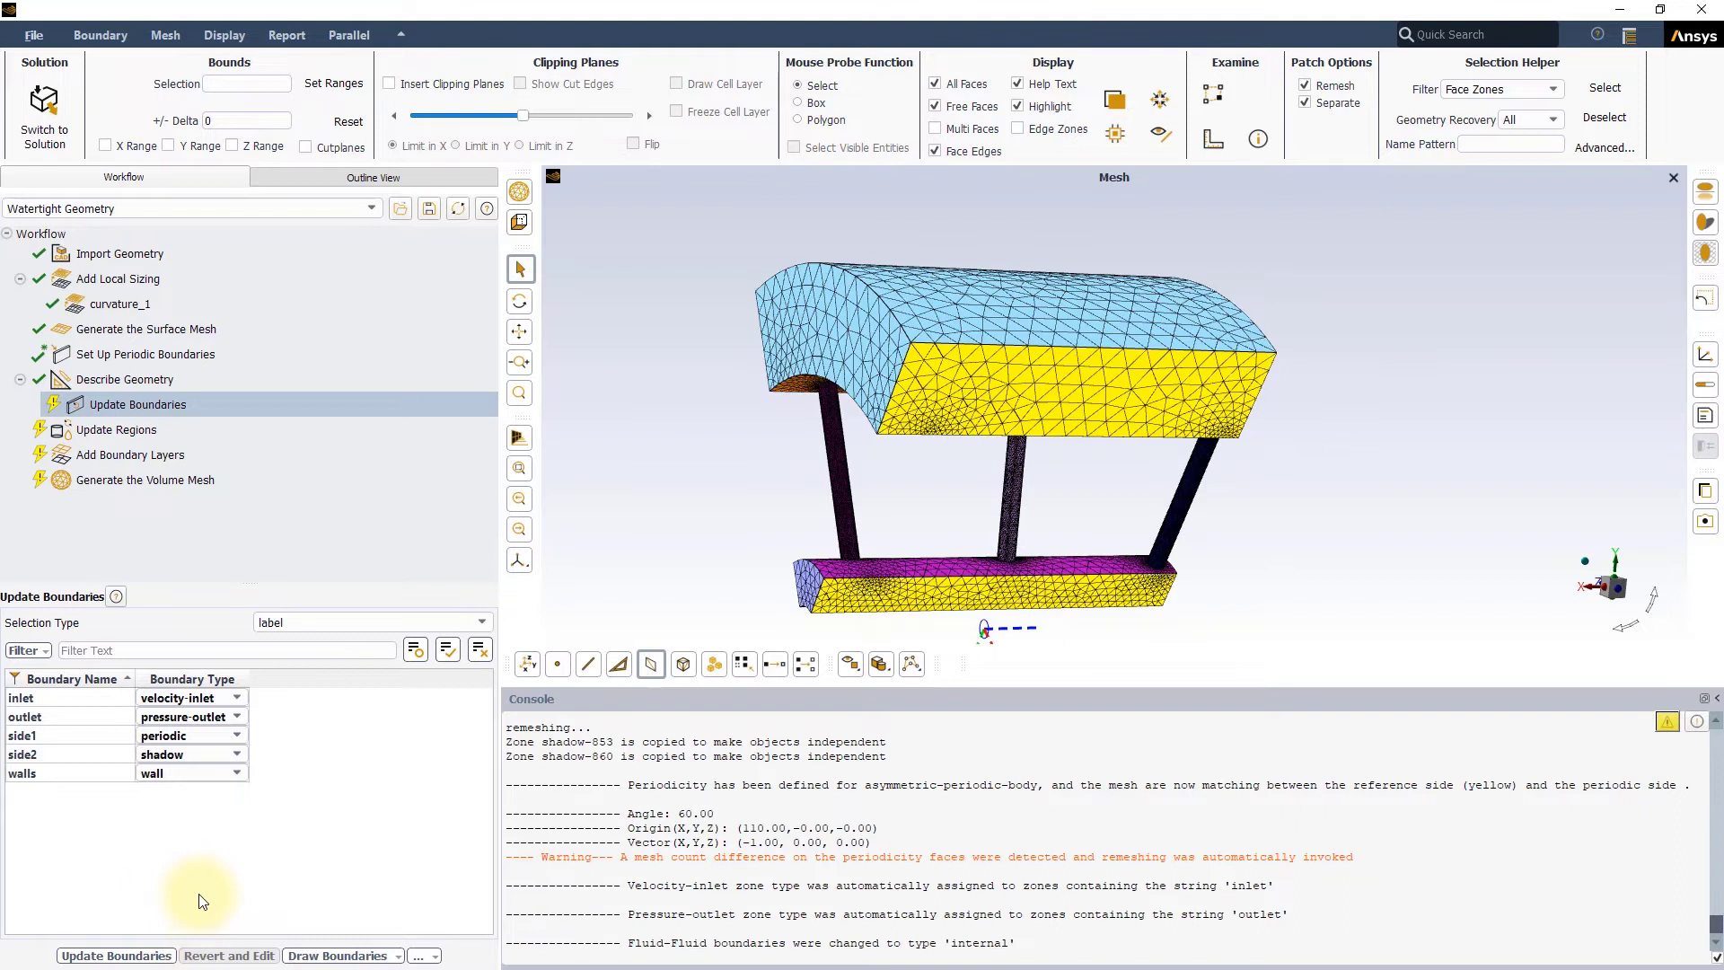
click(151, 735)
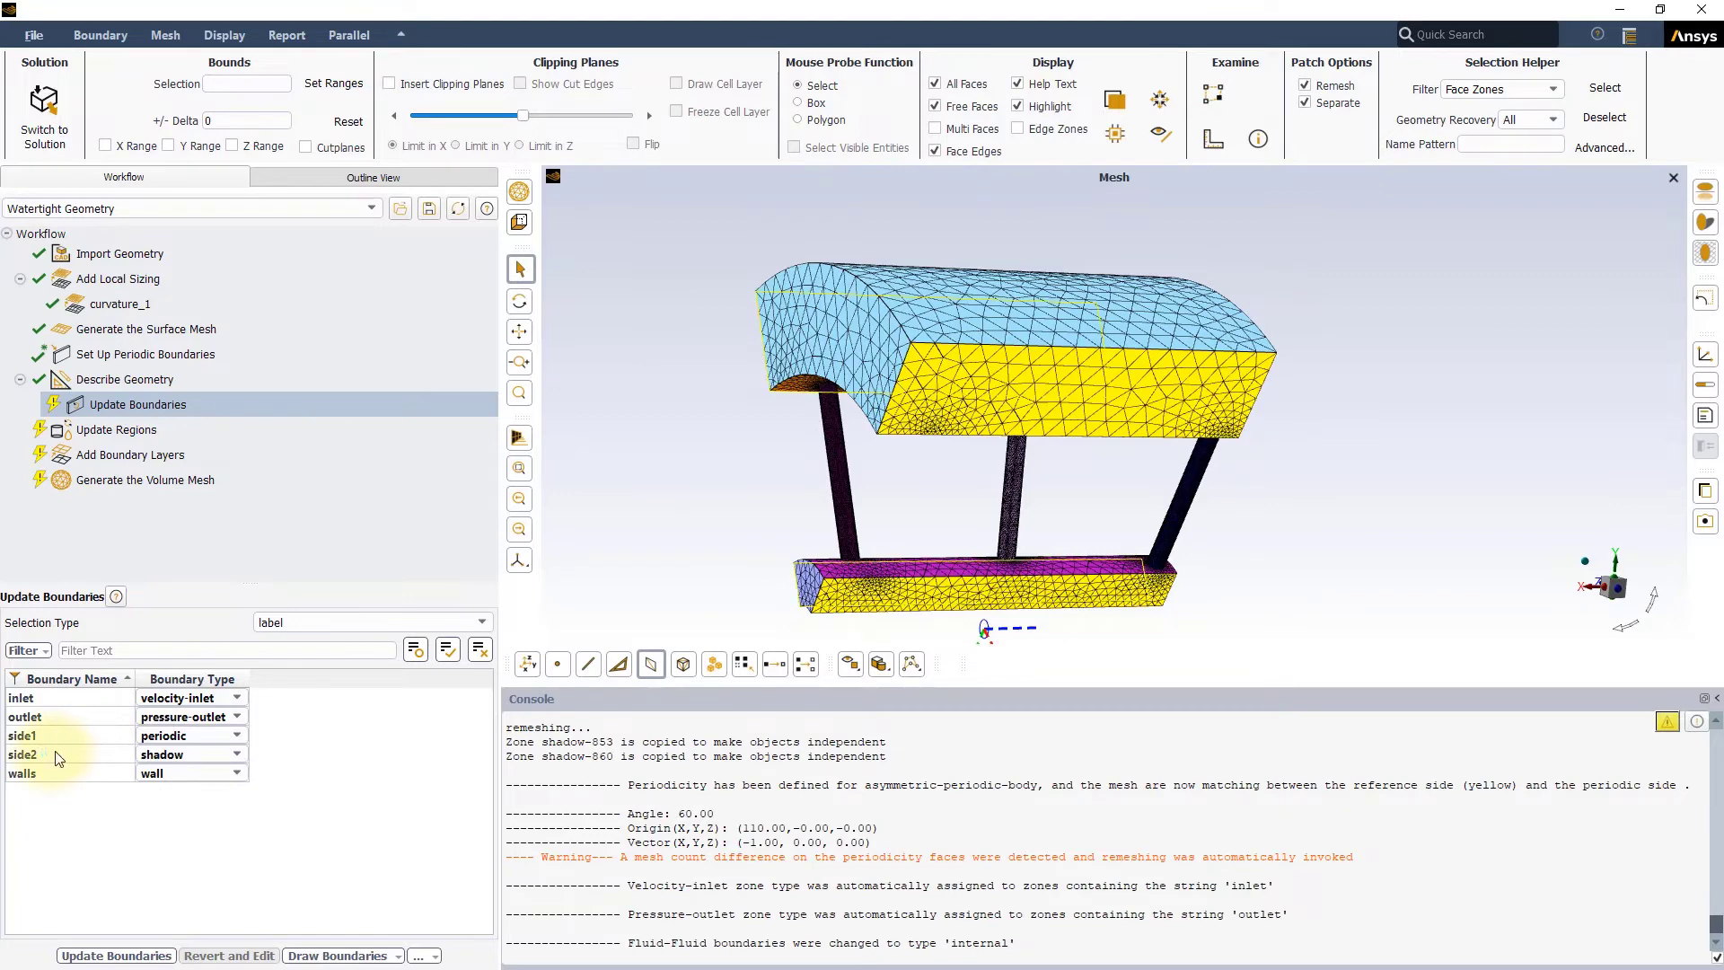
click(155, 759)
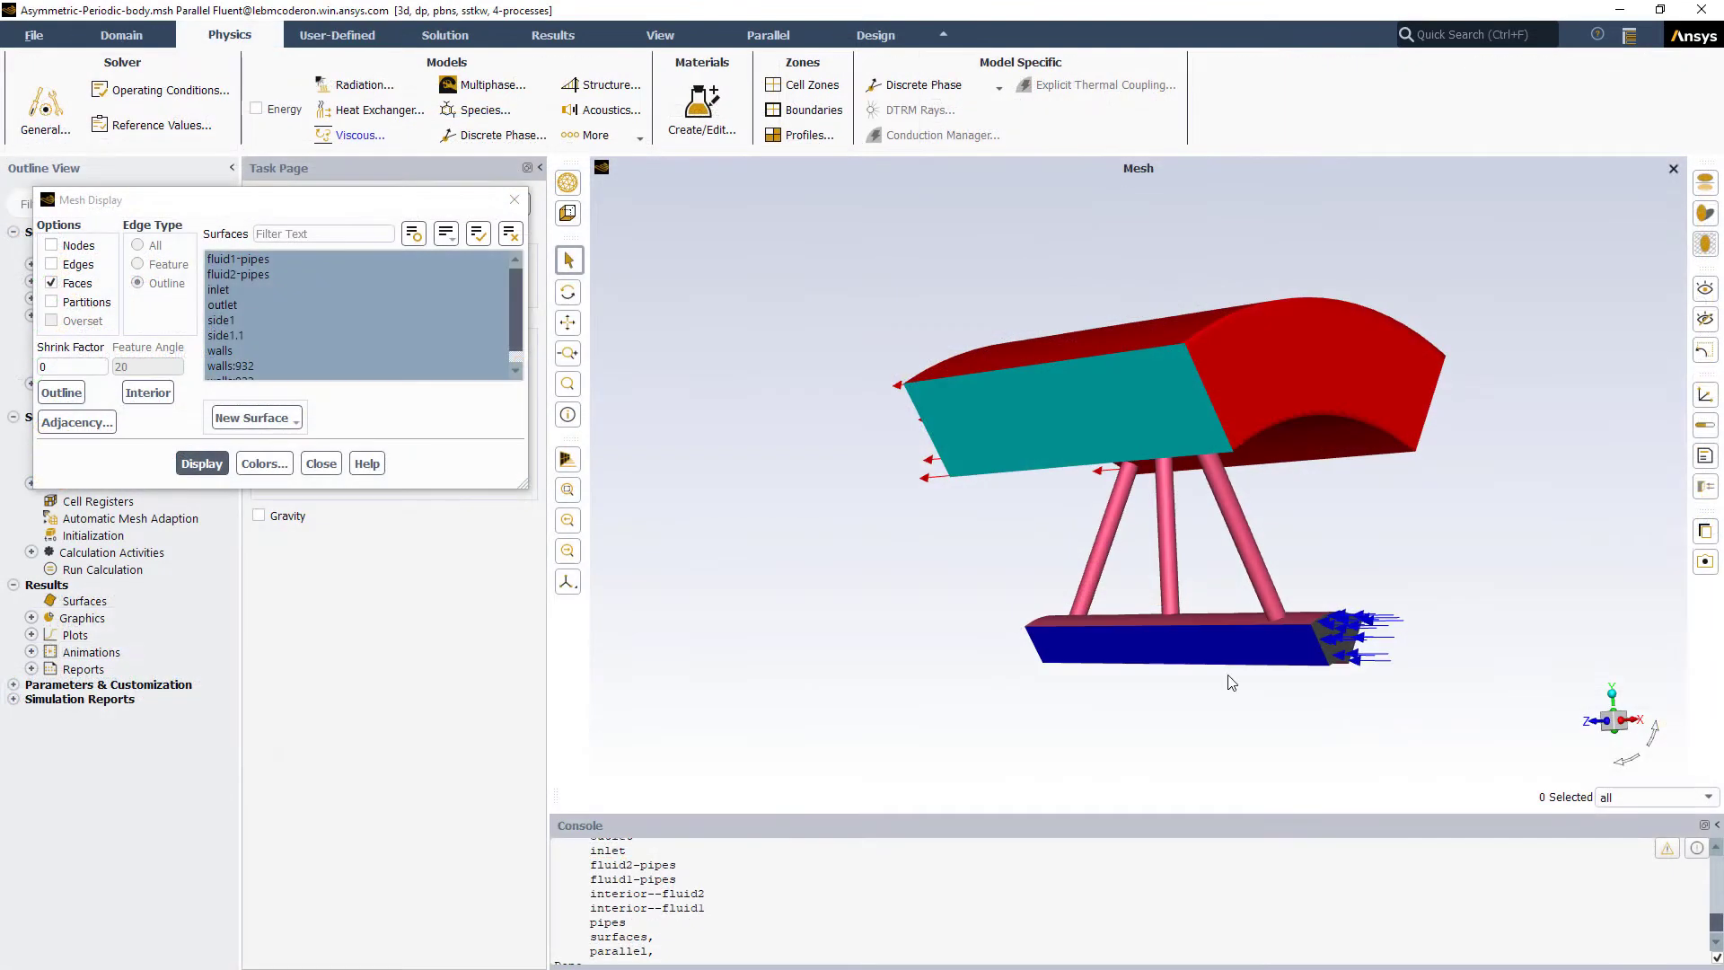
- Display only the side1 and side1.1 surfaces of the mesh in solution mode
click(511, 234)
click(236, 319)
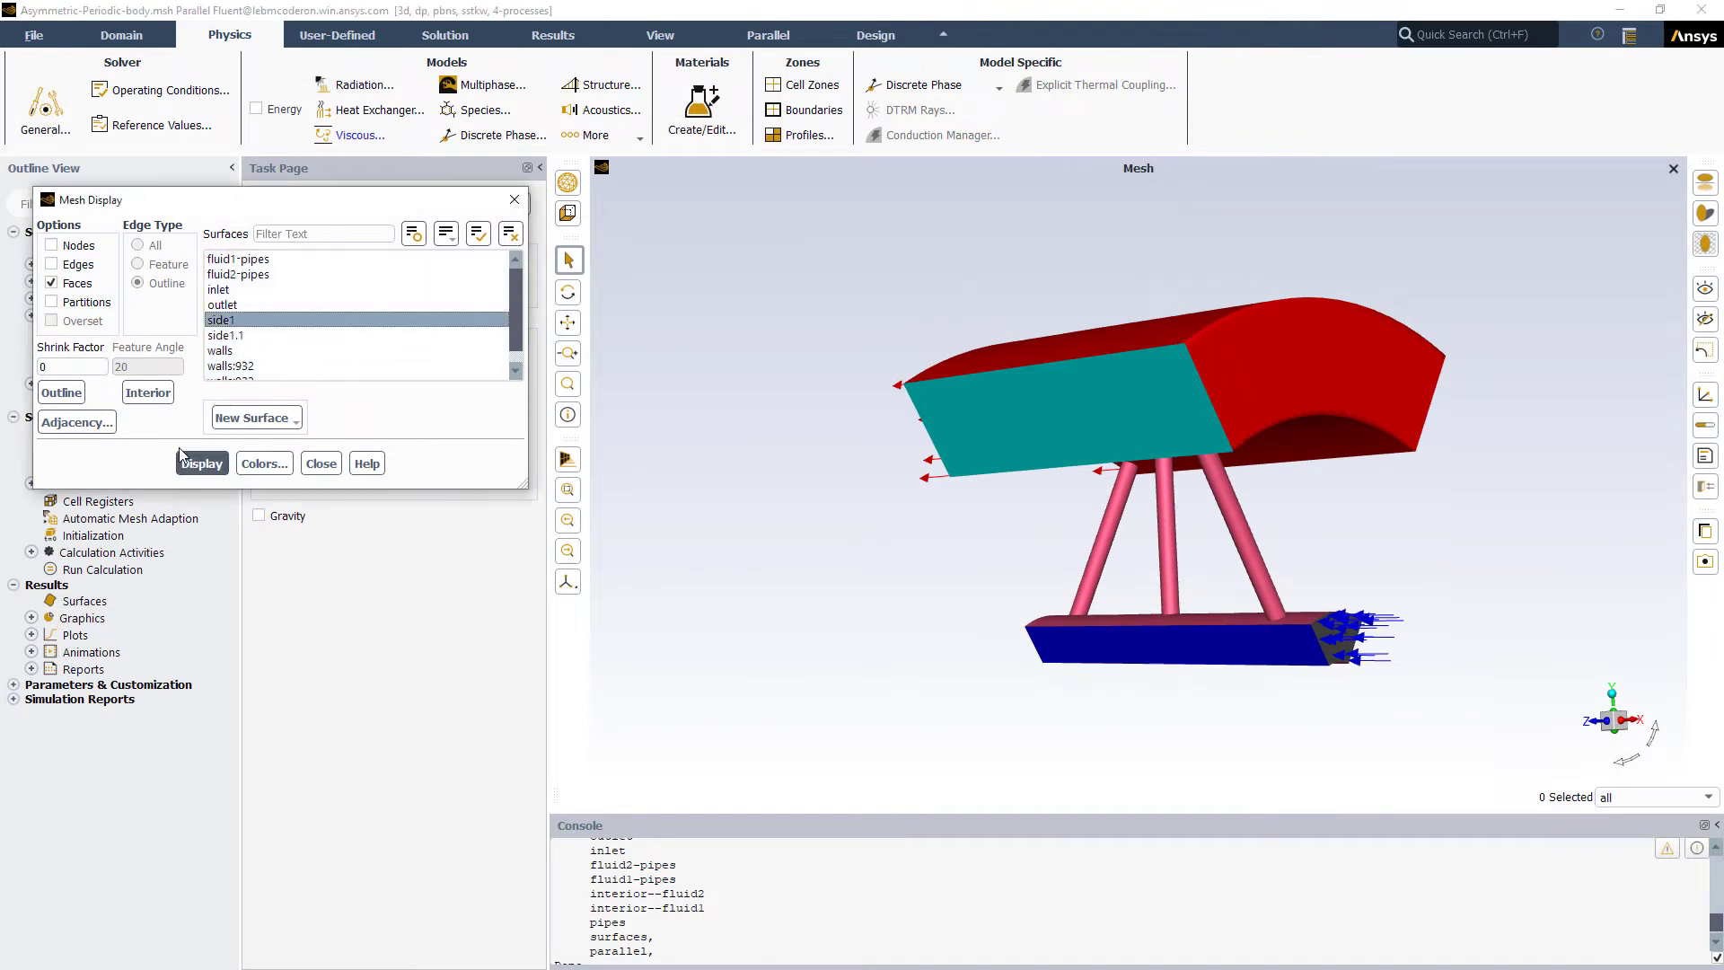
click(182, 456)
click(224, 335)
click(202, 464)
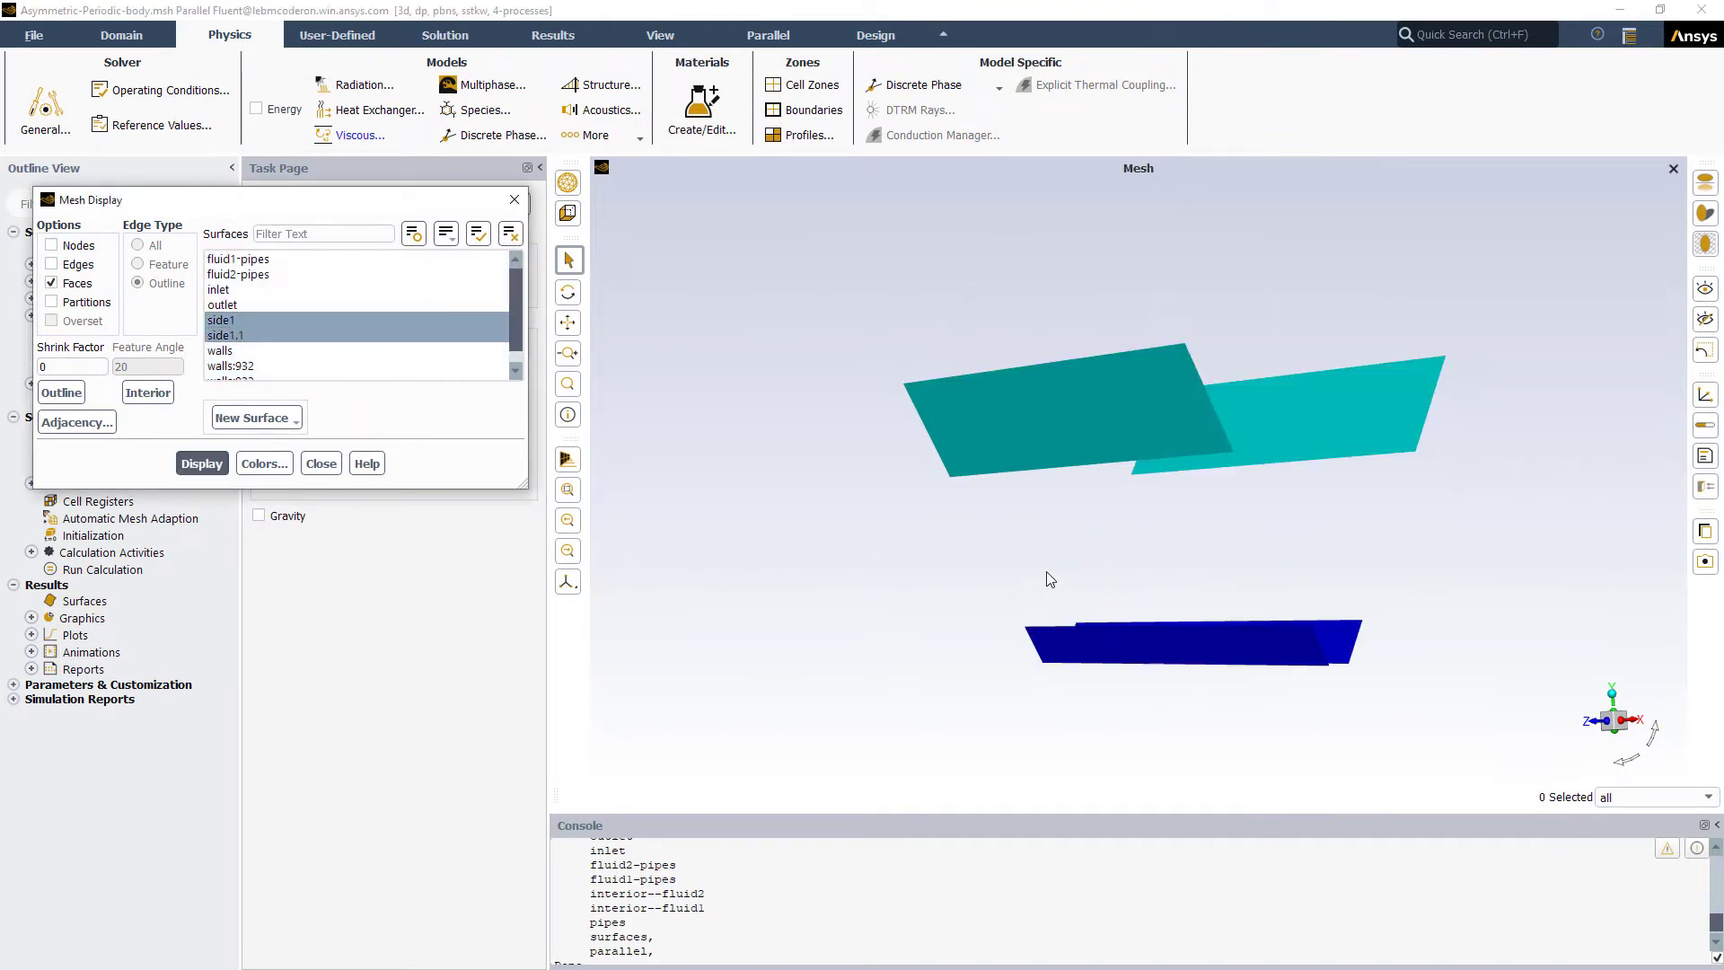
mouse_move(1051, 579)
mouse_down()
mouse_move(970, 588)
mouse_move(1058, 604)
mouse_up()
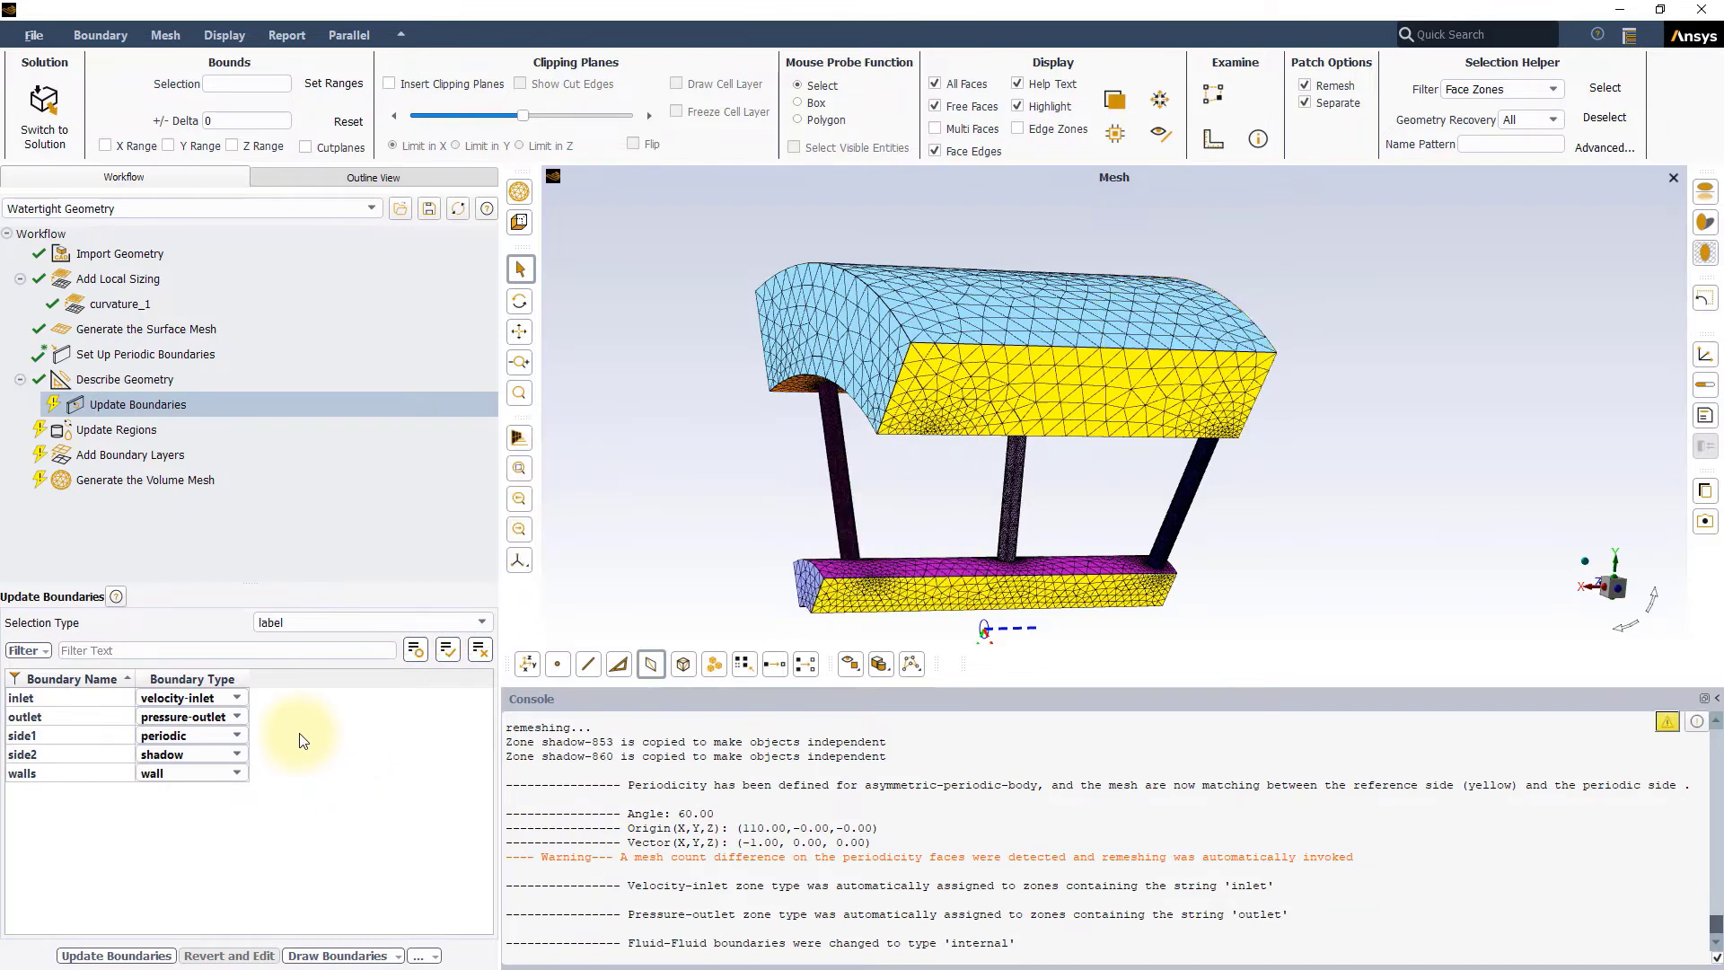
- Generate the volume mesh with poly-hexcore fill, a minimum cell length of 2 and a maximum cell length of 8
click(152, 477)
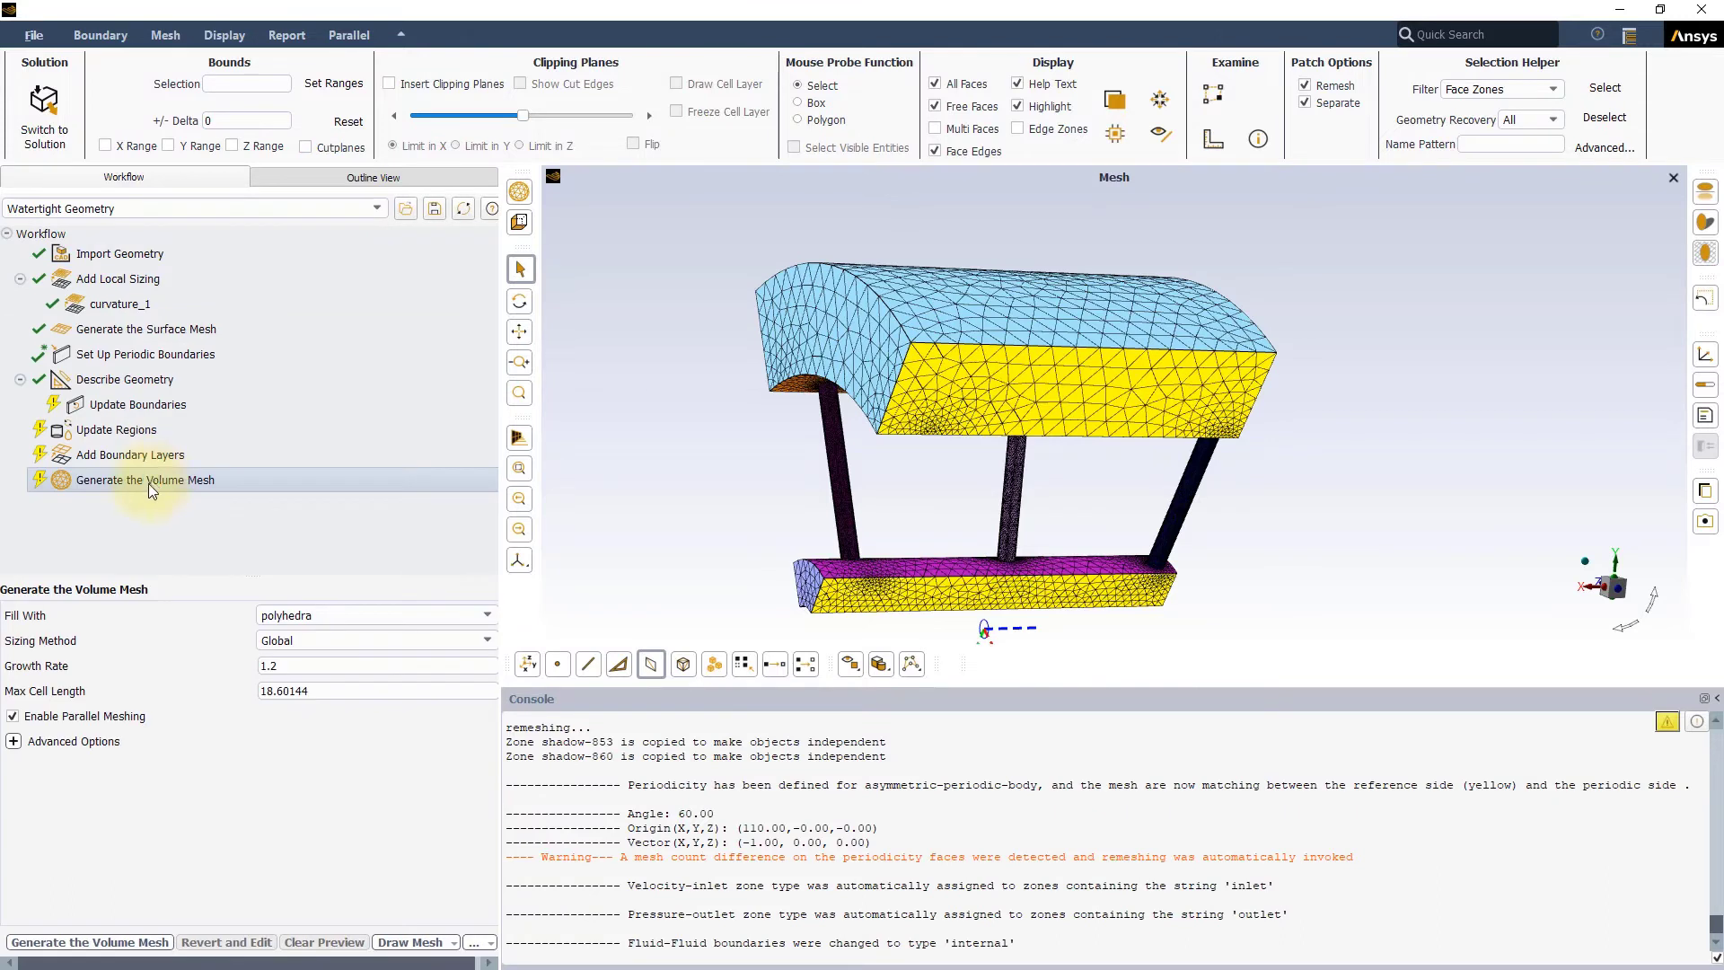
click(307, 616)
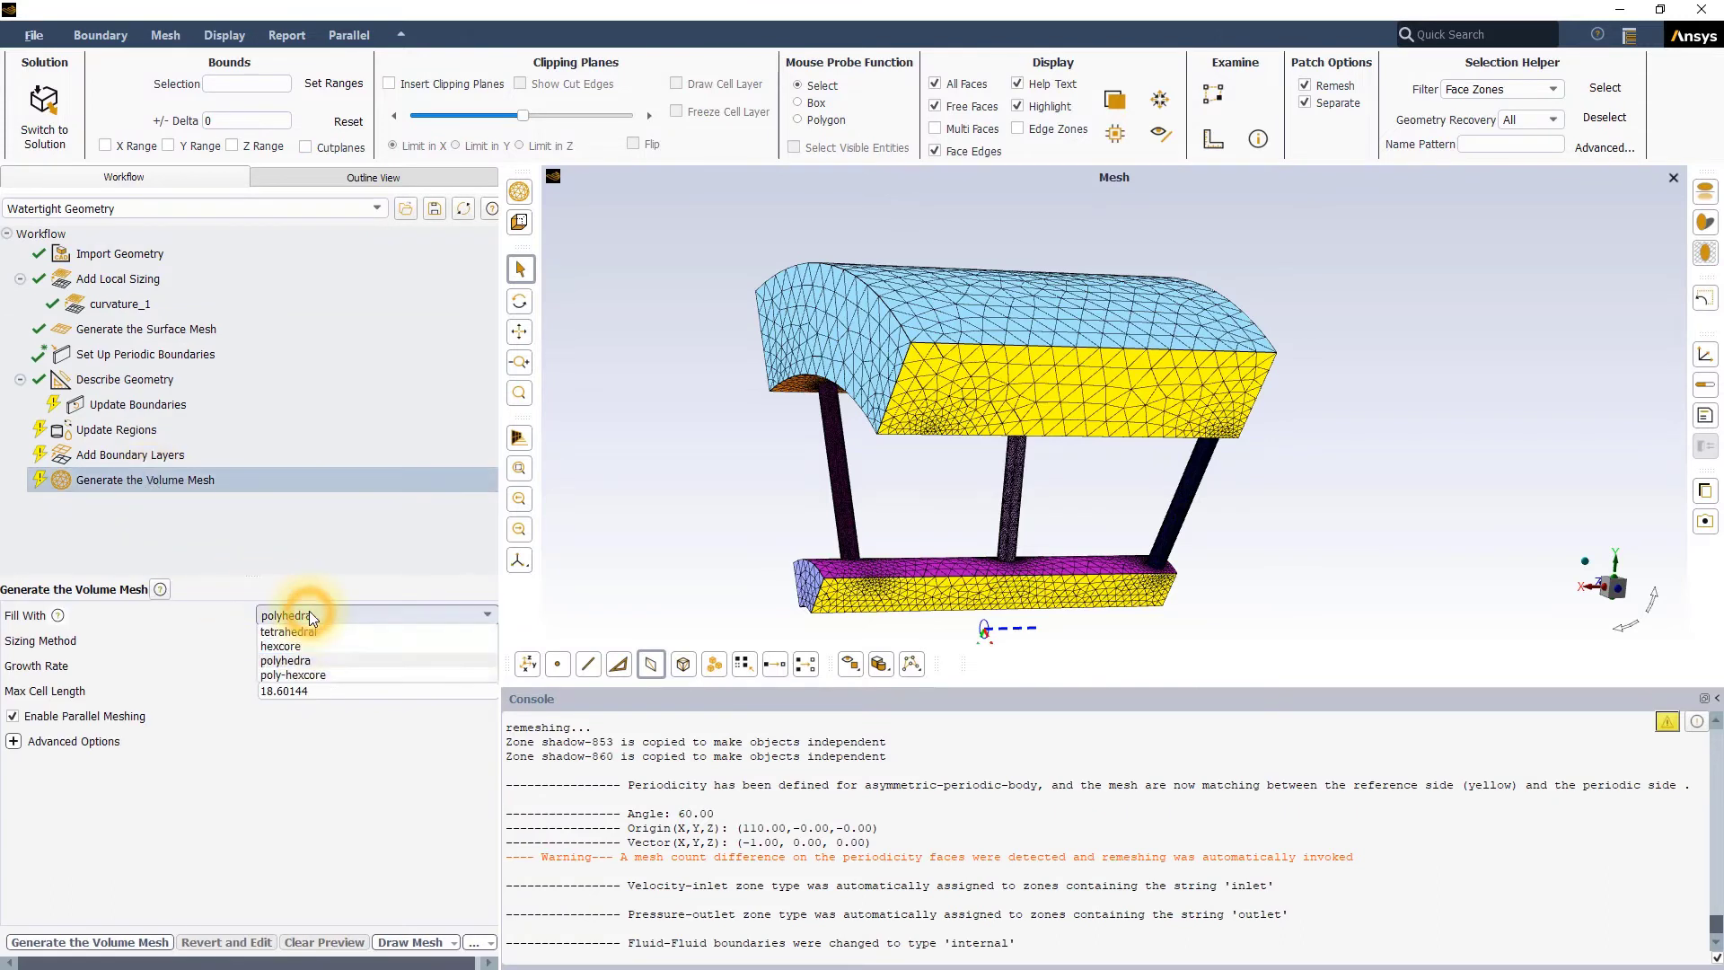
click(306, 676)
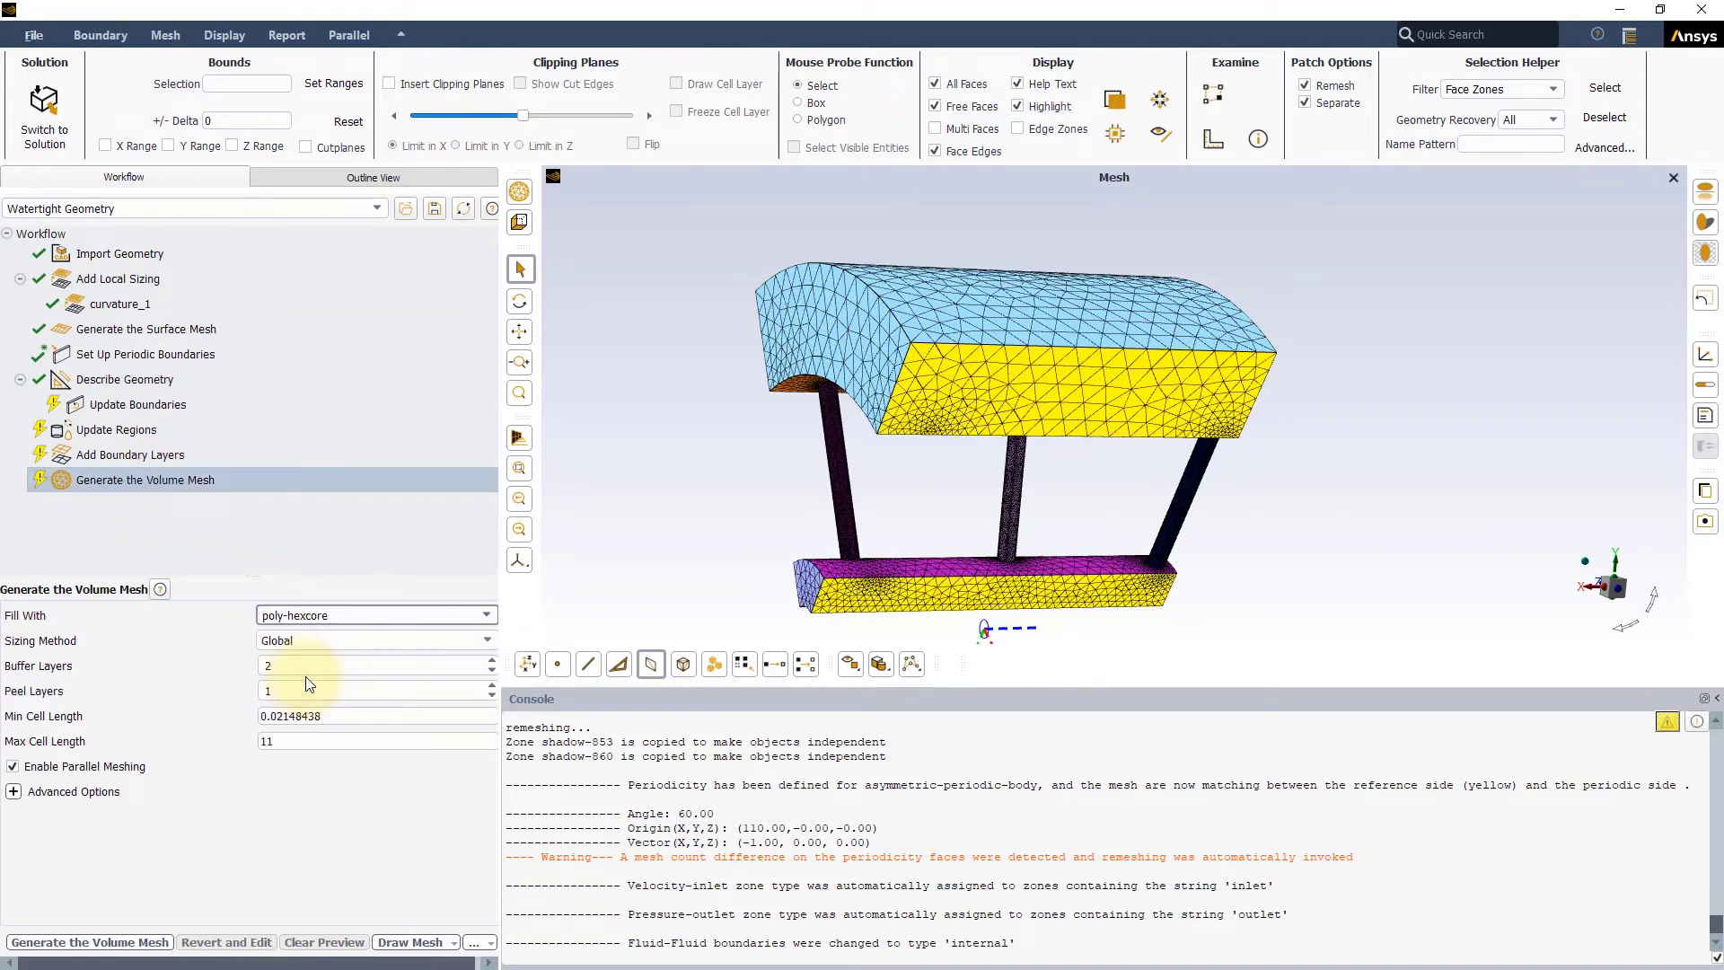
click(317, 715)
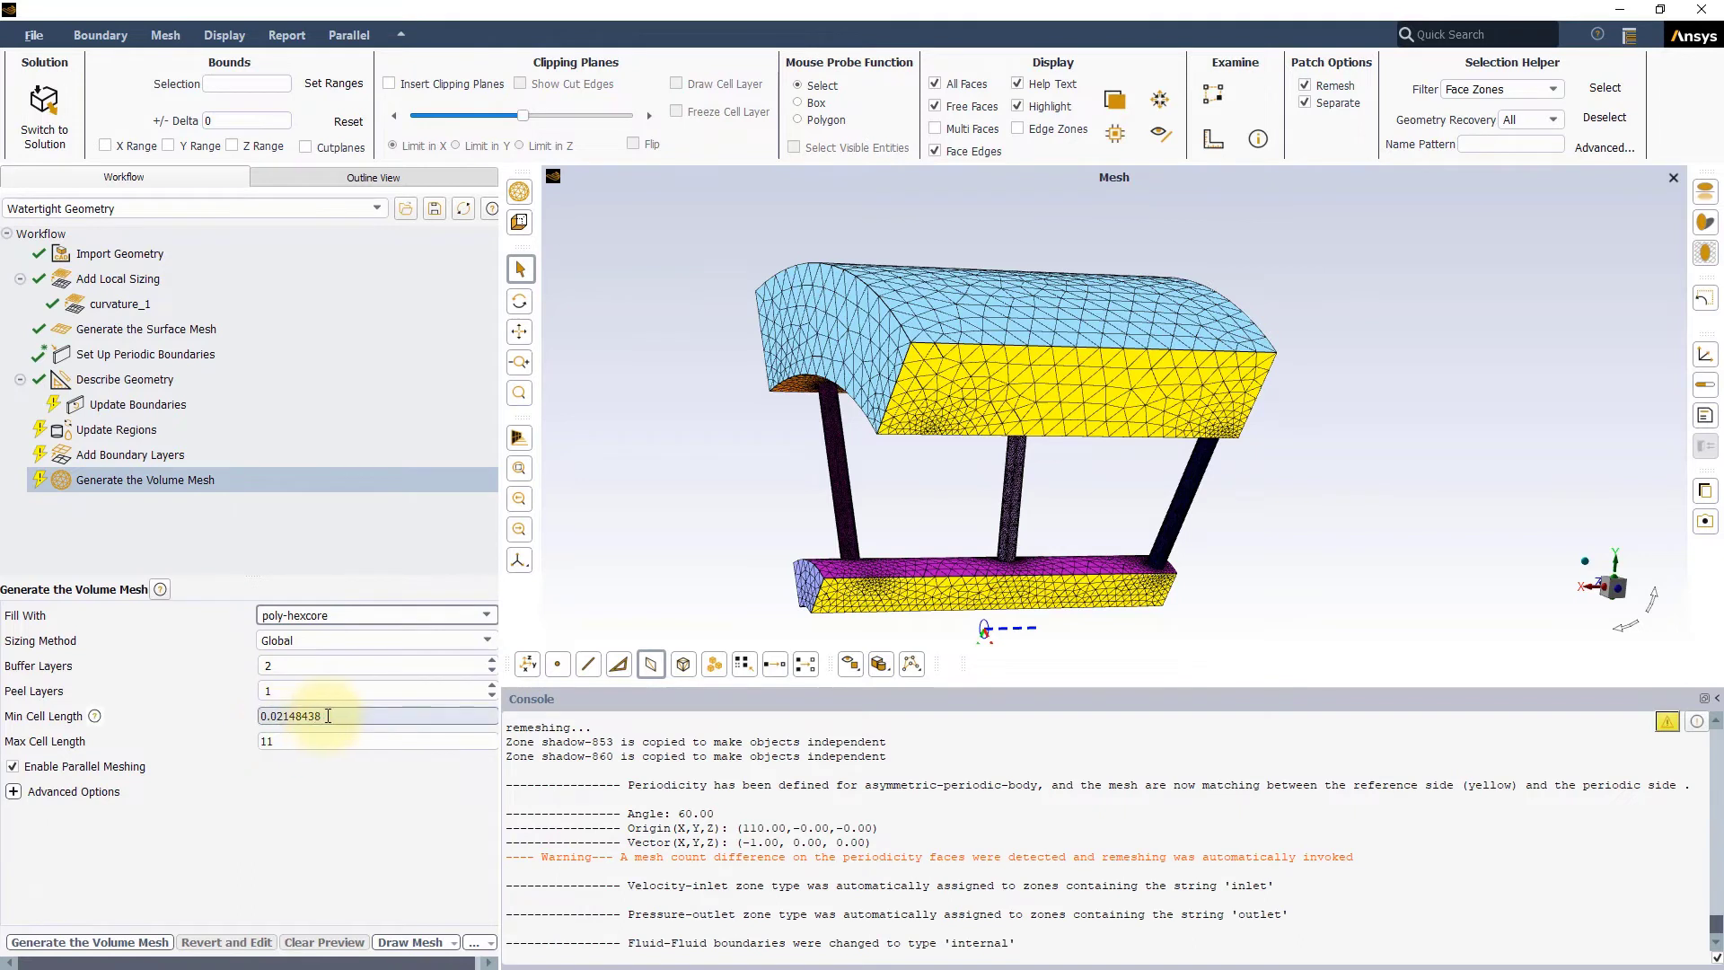
drag(327, 716, 163, 708)
text(2)
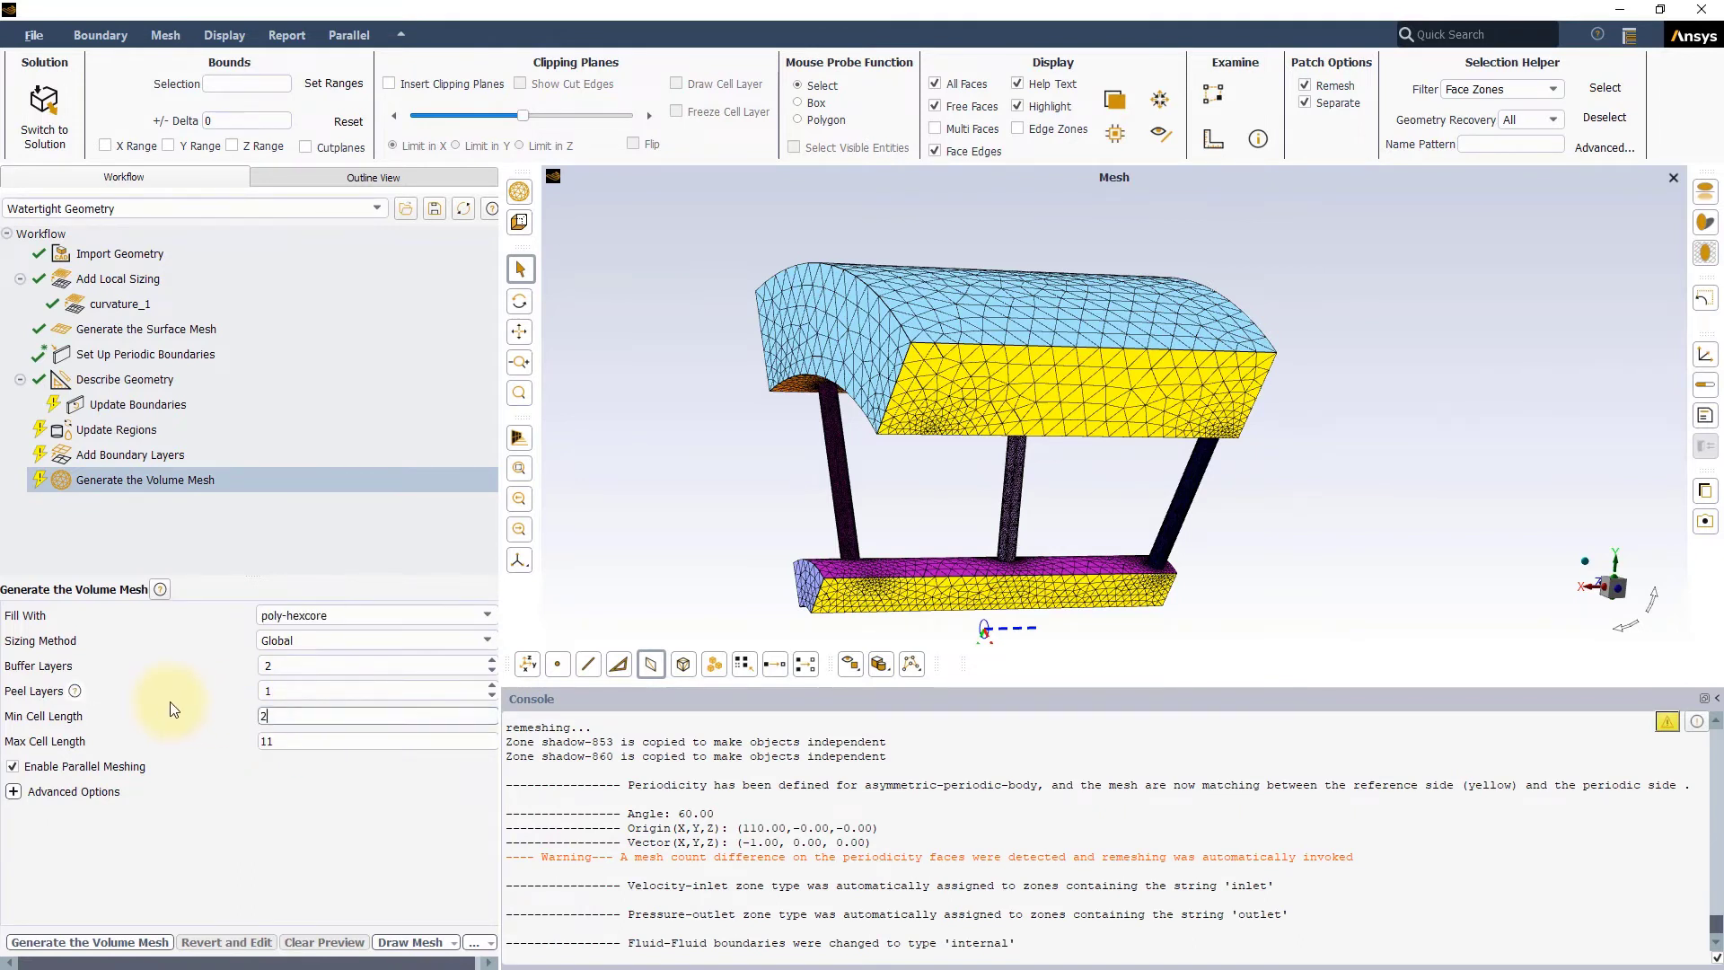
click(291, 738)
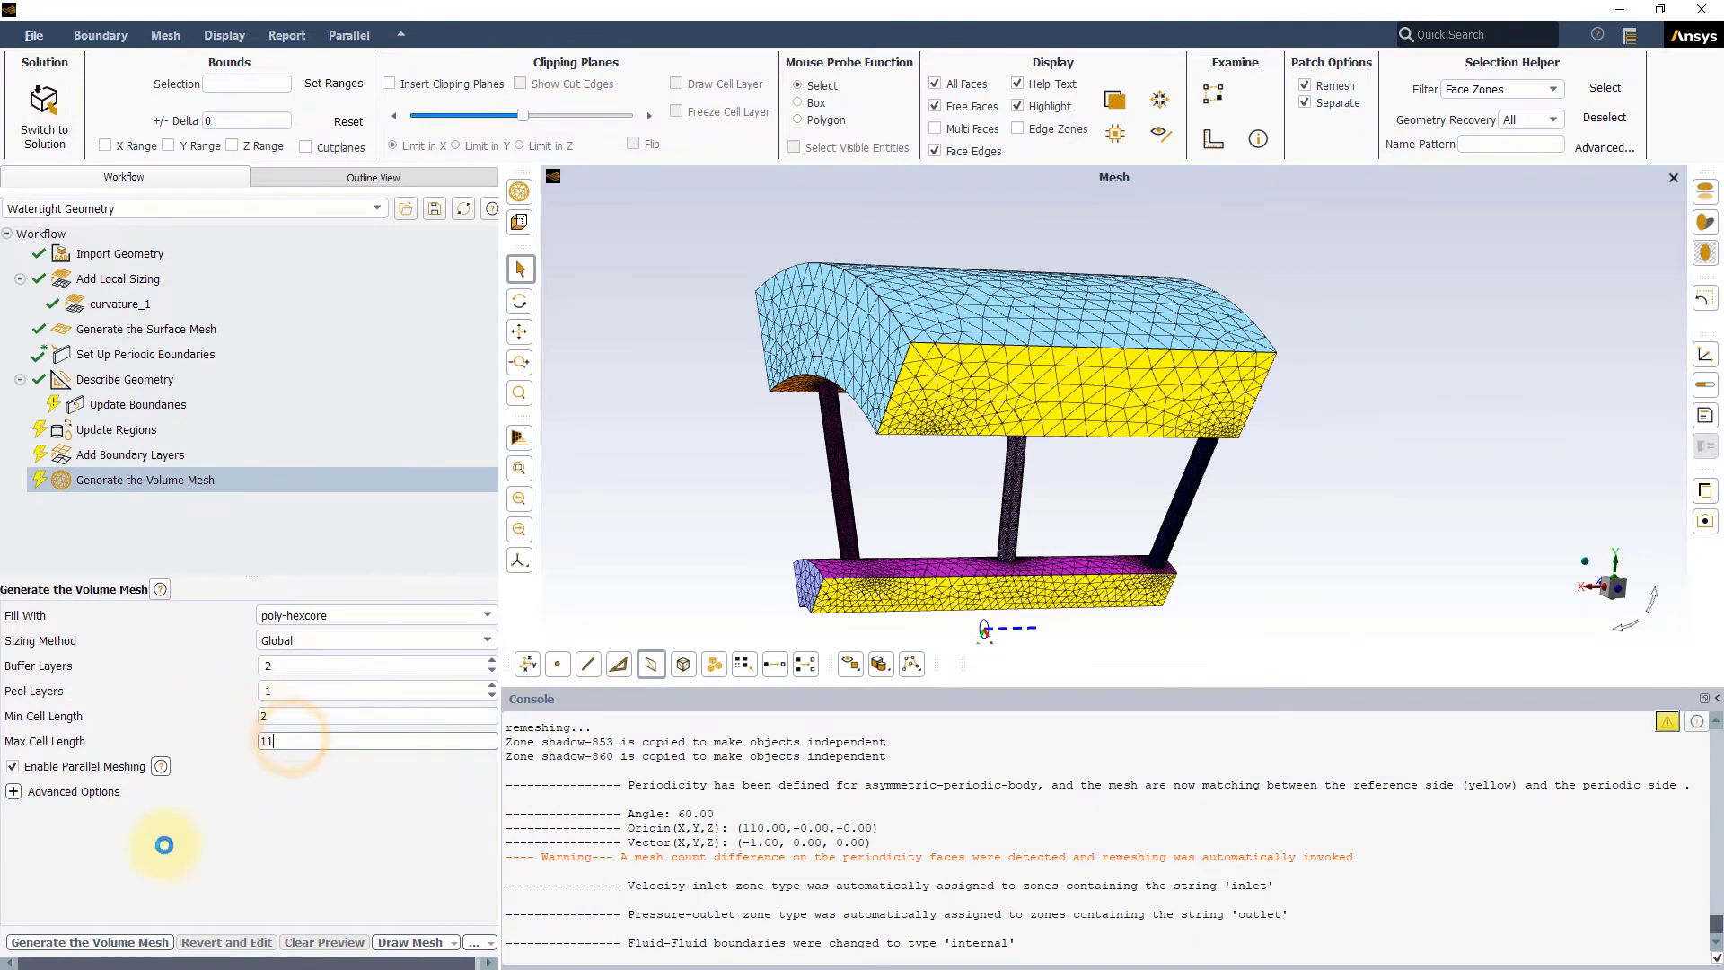
click(90, 942)
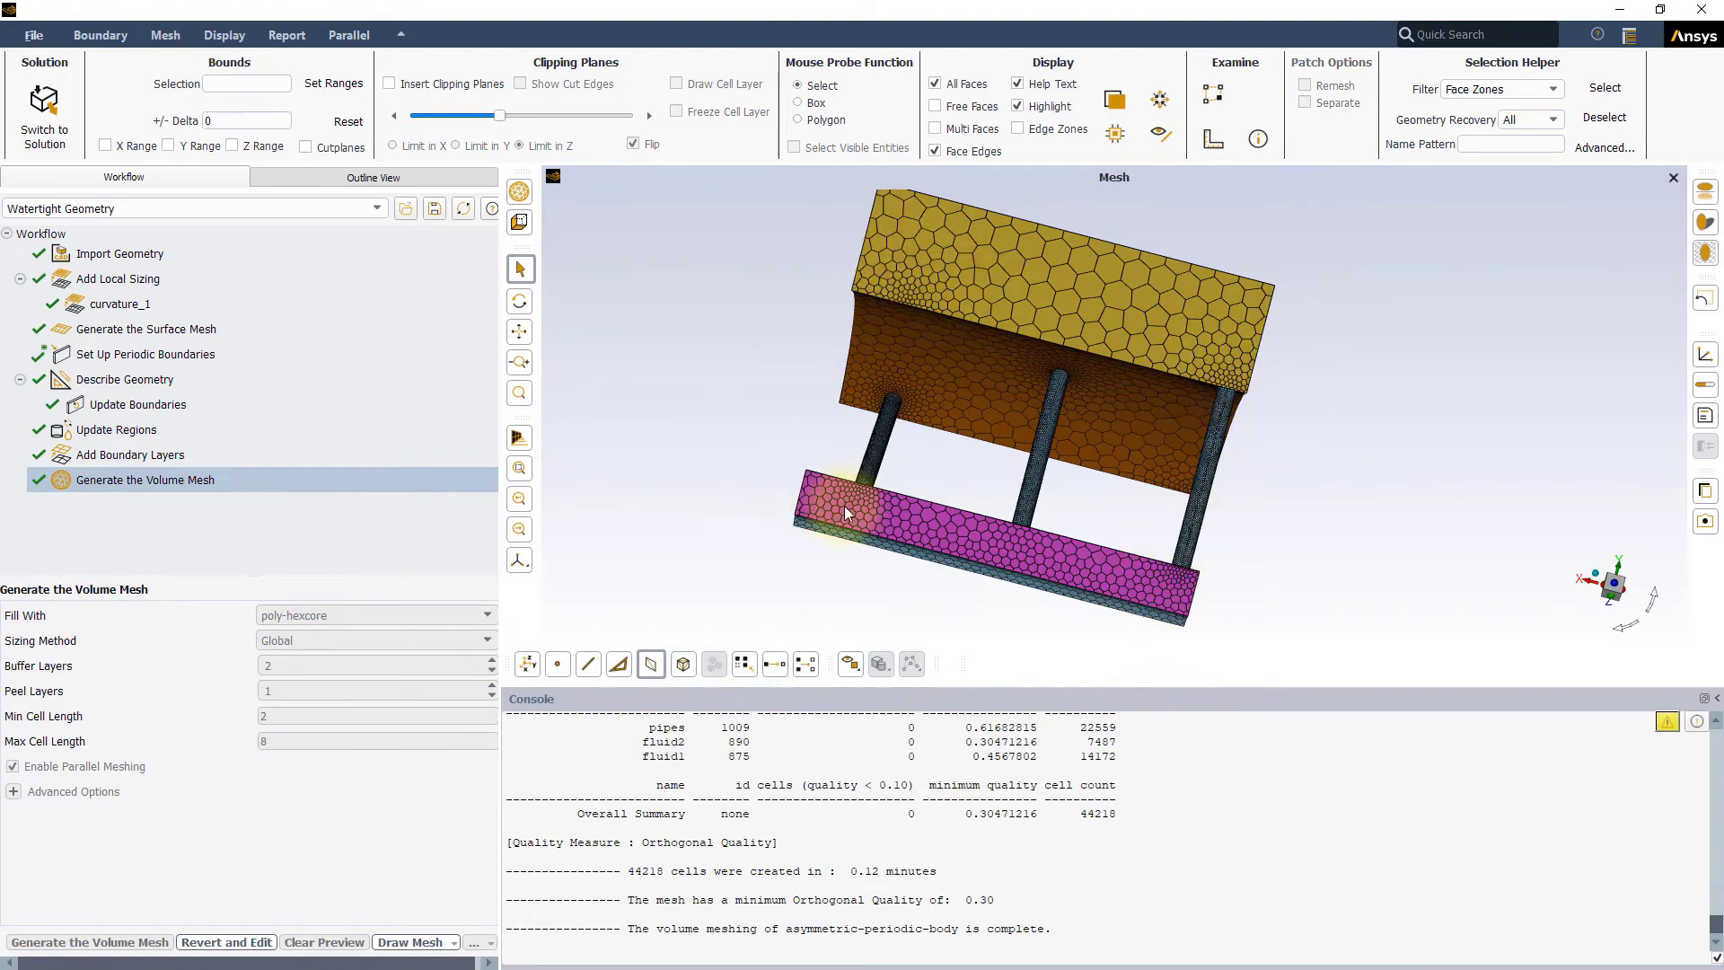
drag(844, 505, 1185, 584)
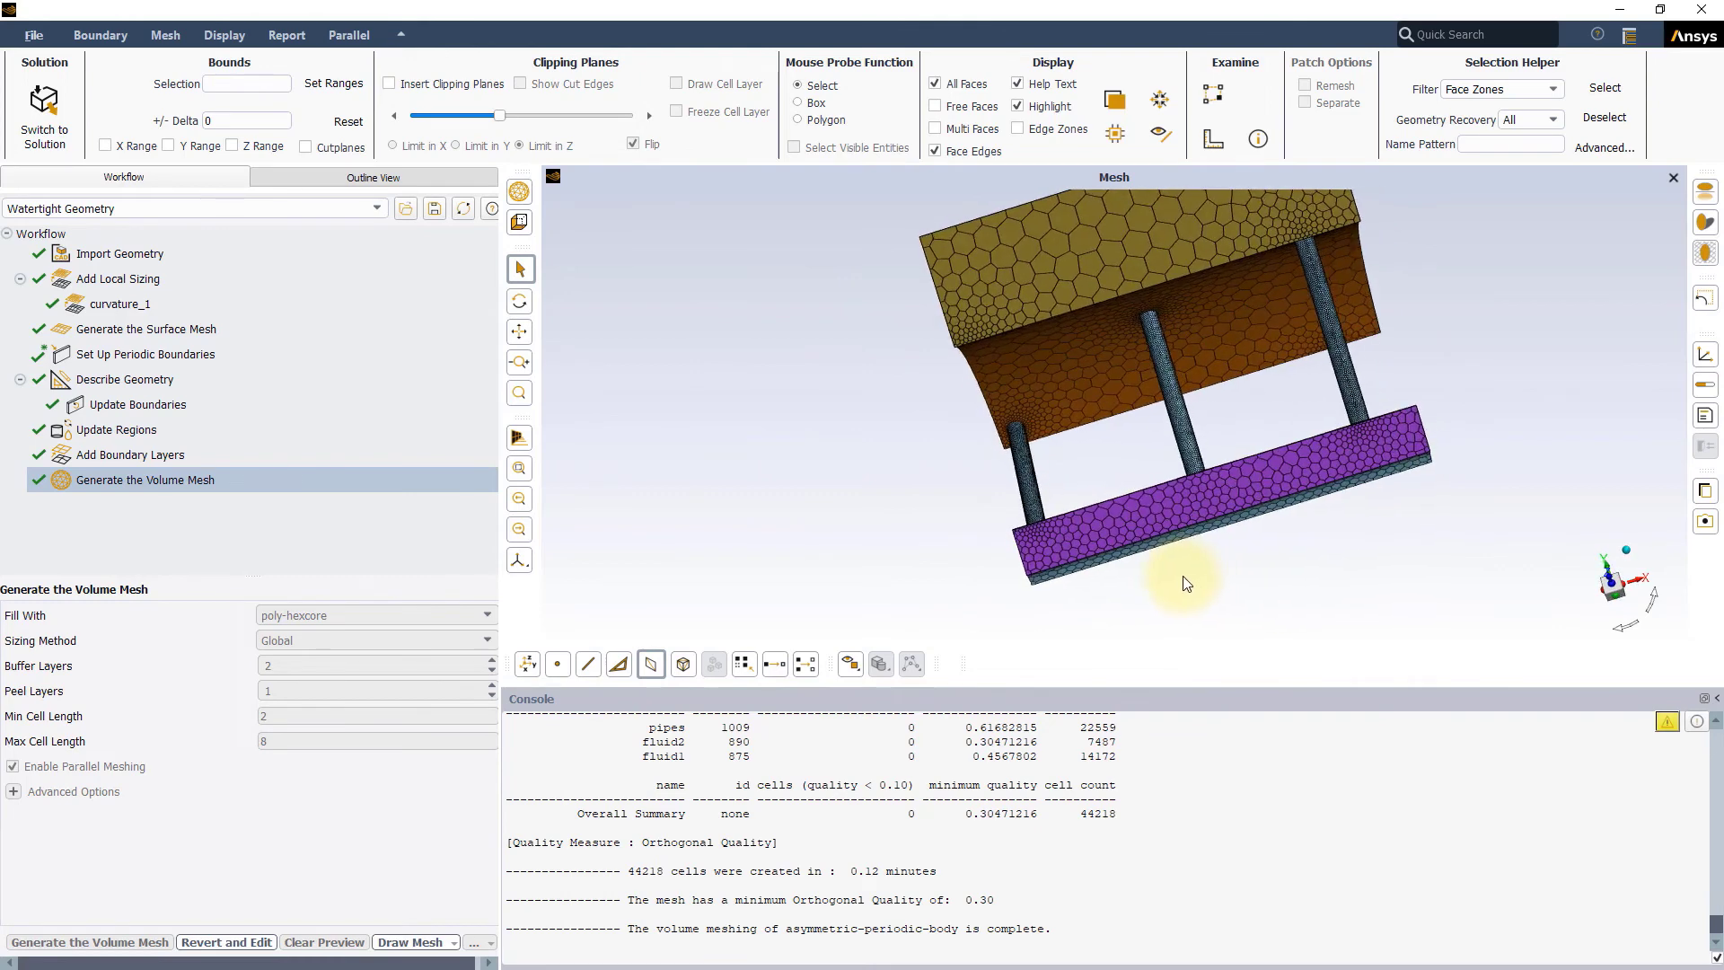